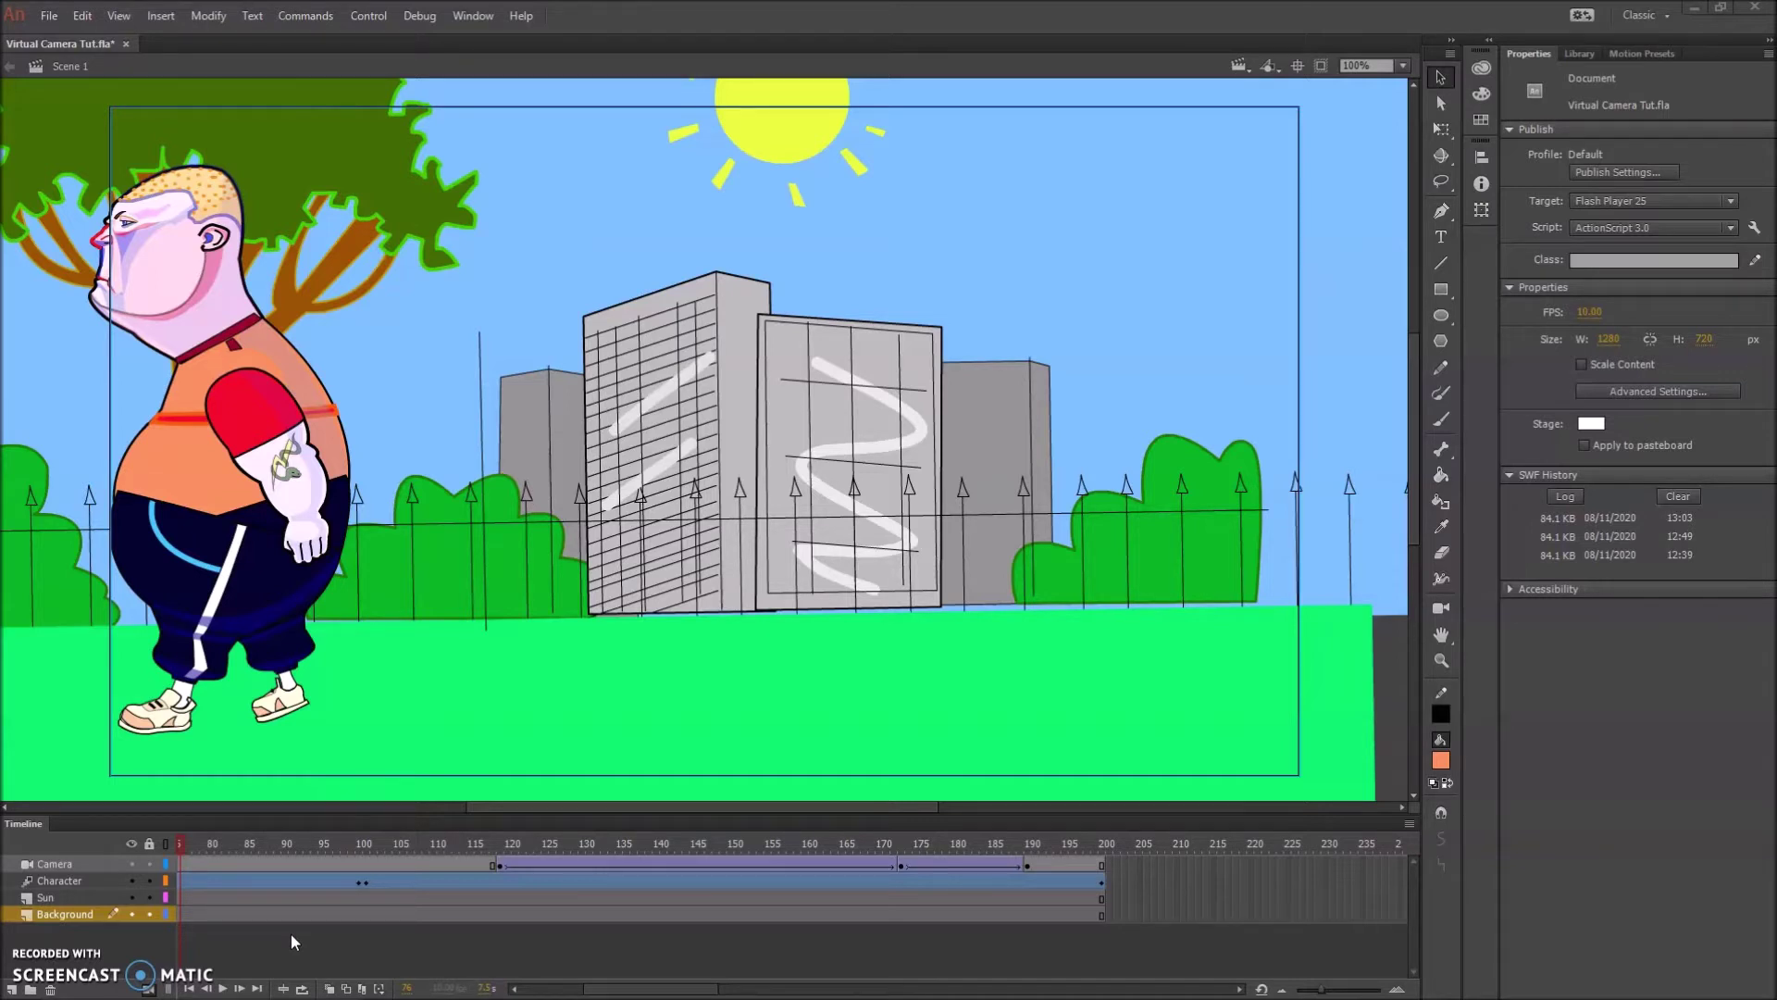
- Export the Animate scene via Export Video as Virtual Camera Tut.mov, replacing the existing Desktop copy
left_click(48, 16)
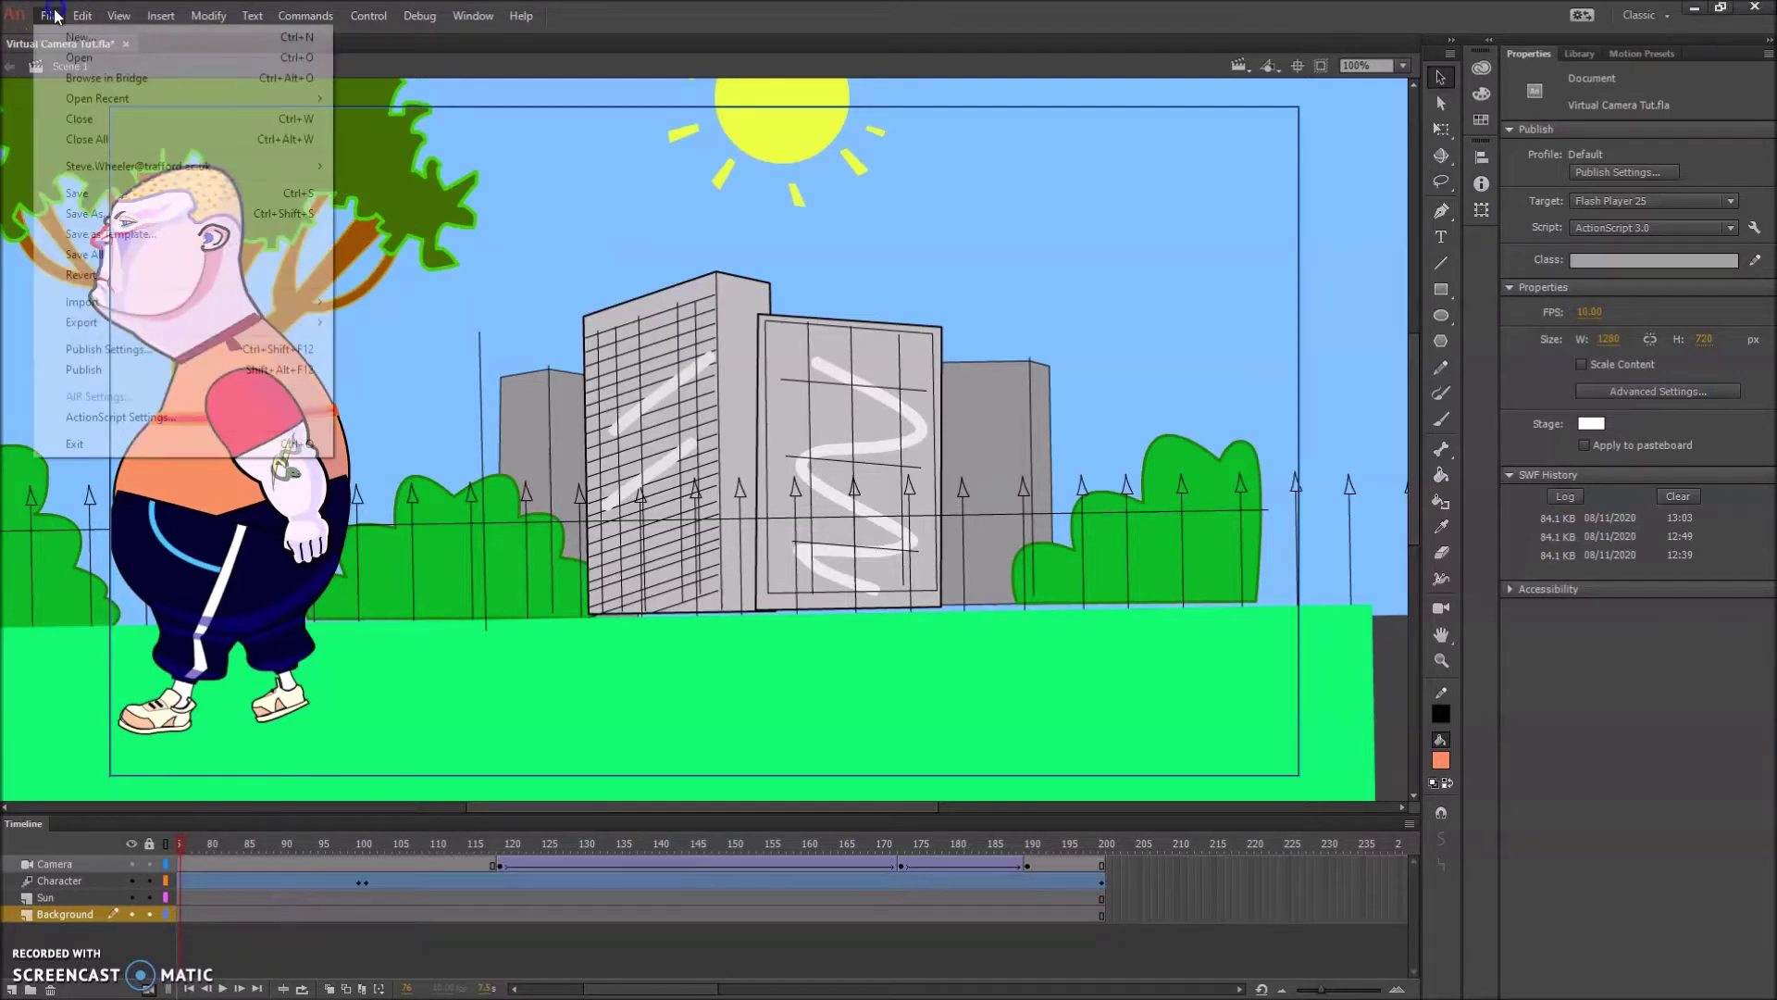
left_click(88, 322)
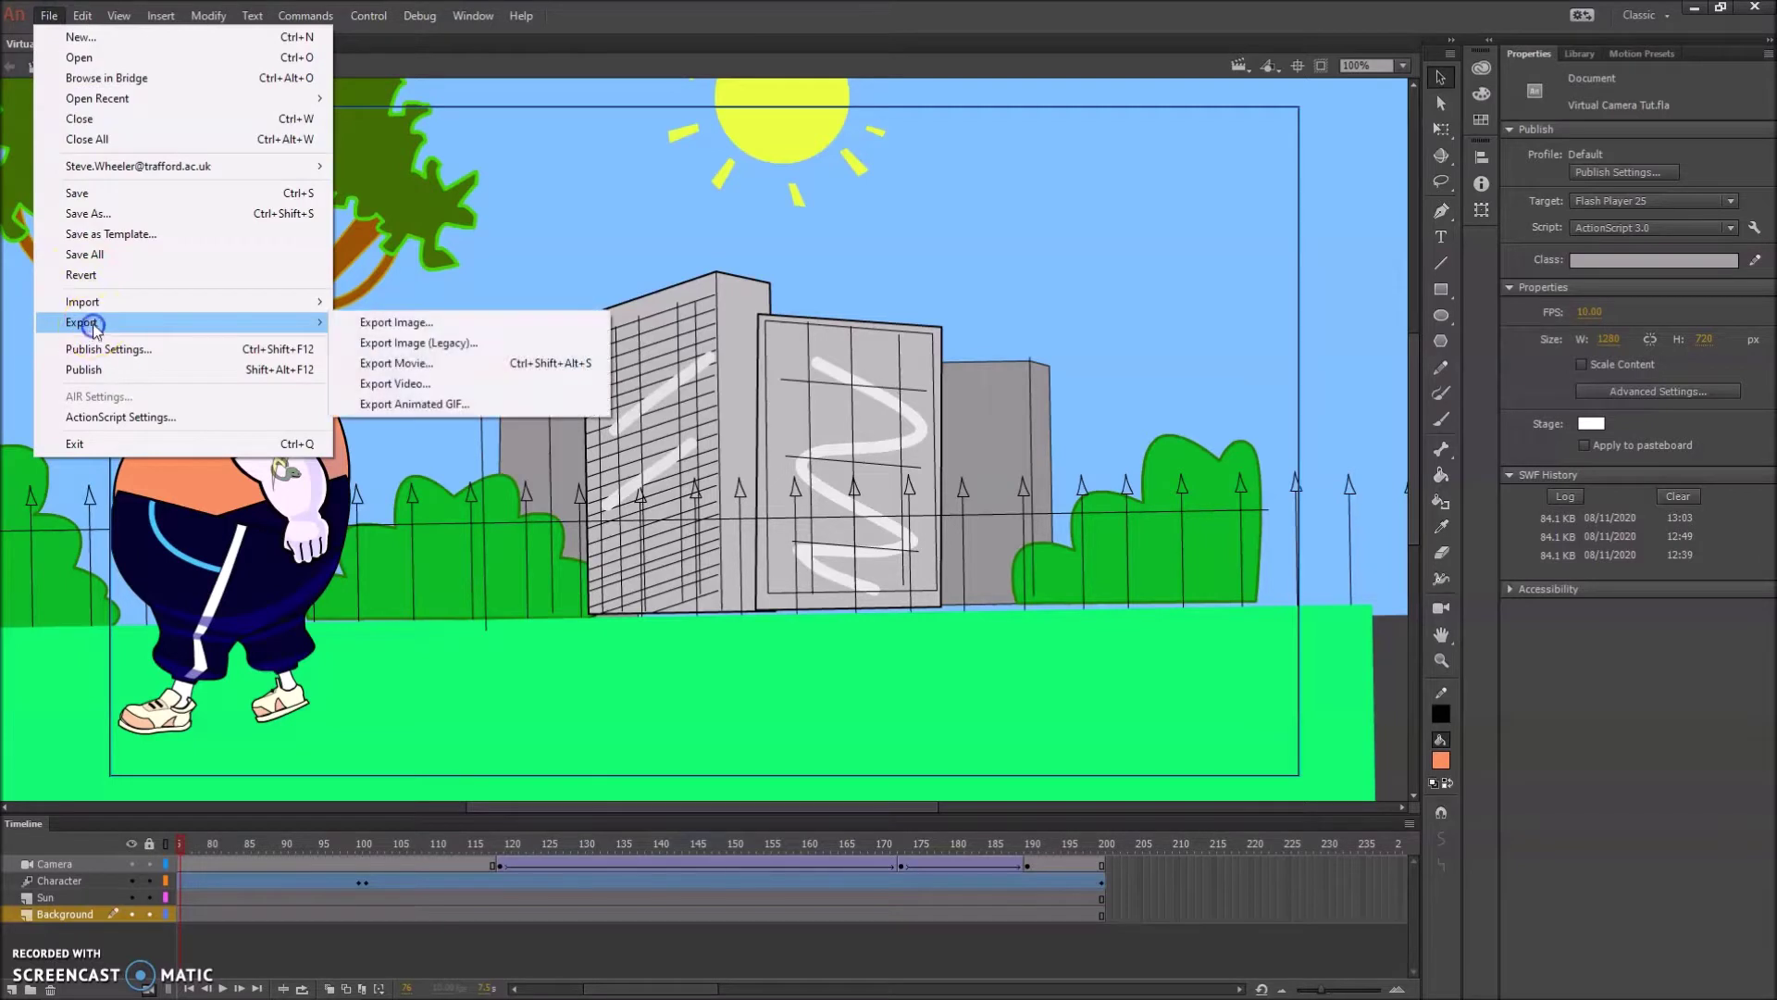
left_click(514, 380)
left_click(442, 382)
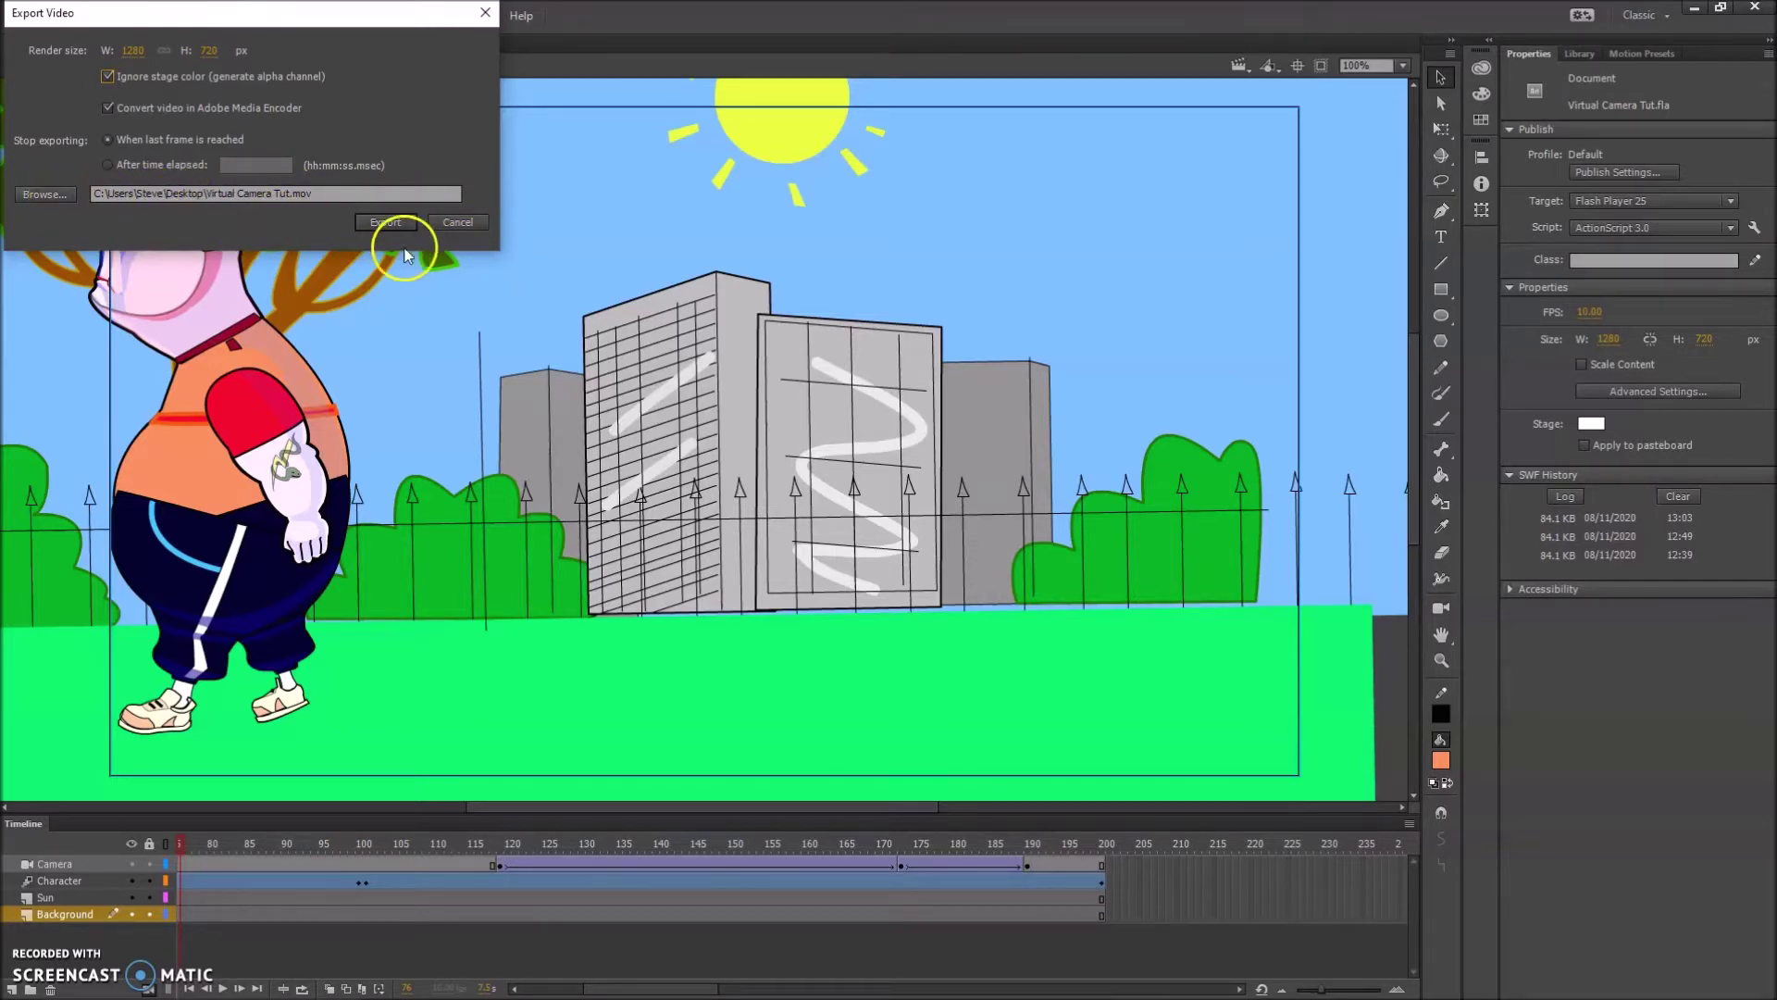
left_click(387, 227)
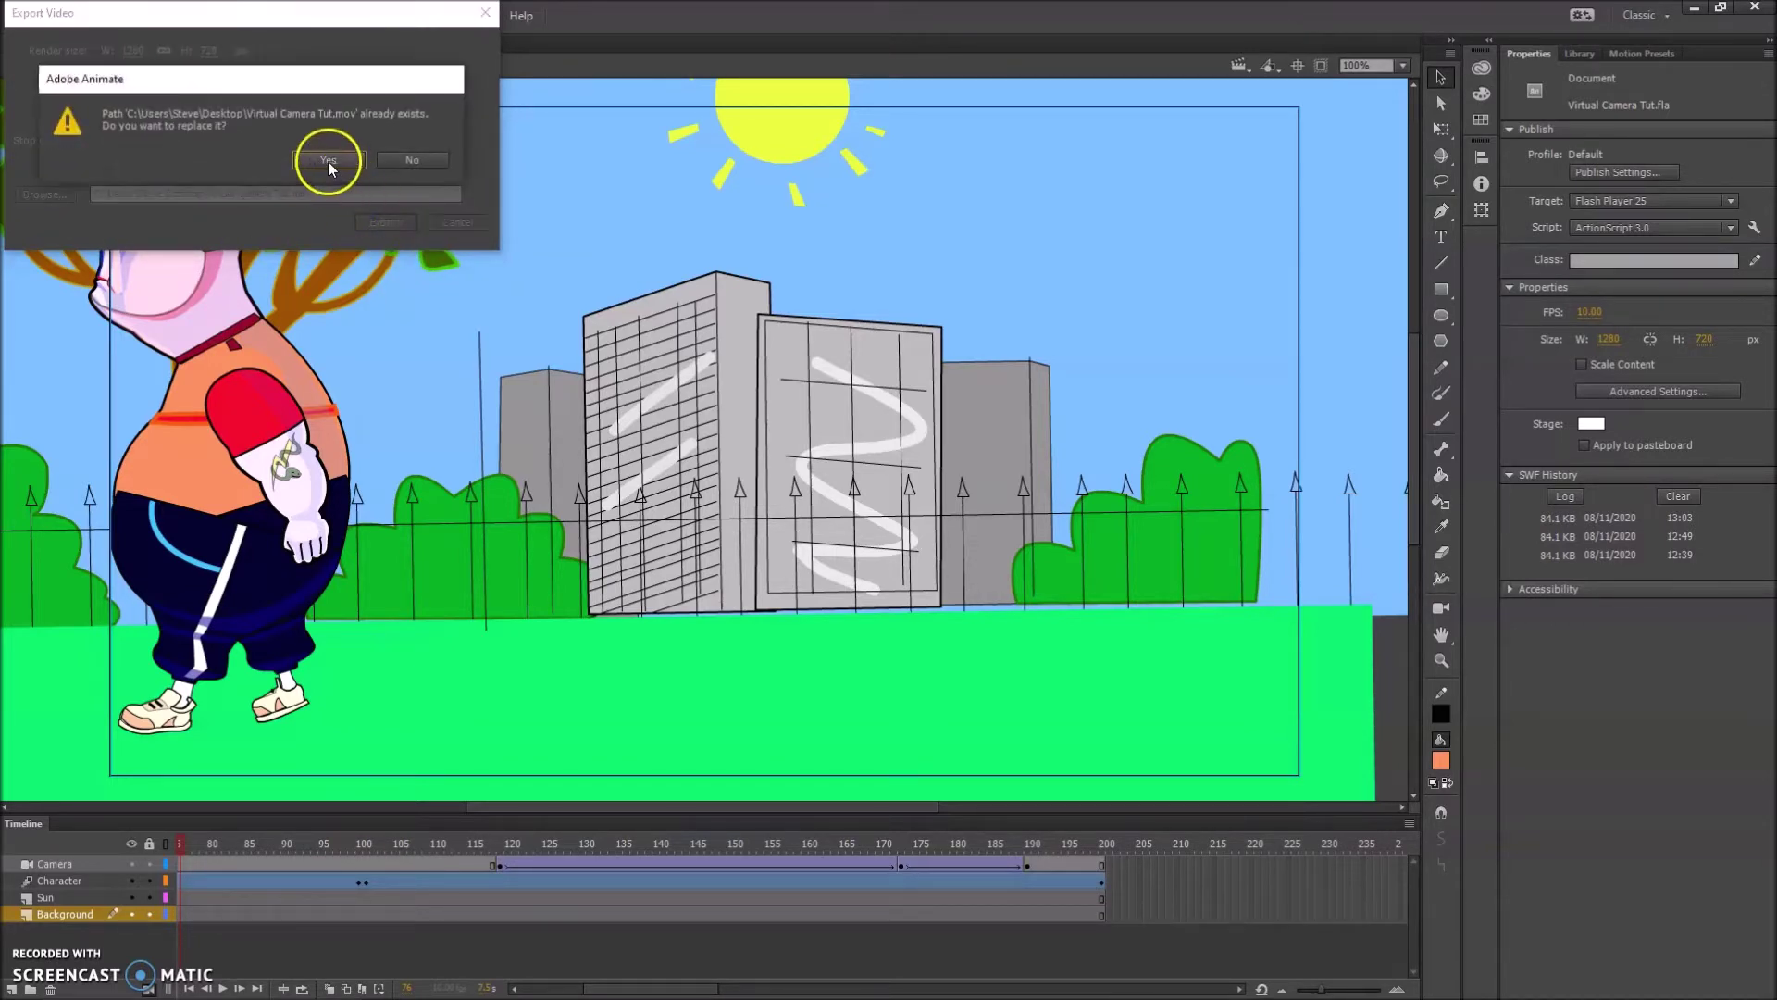
left_click(330, 160)
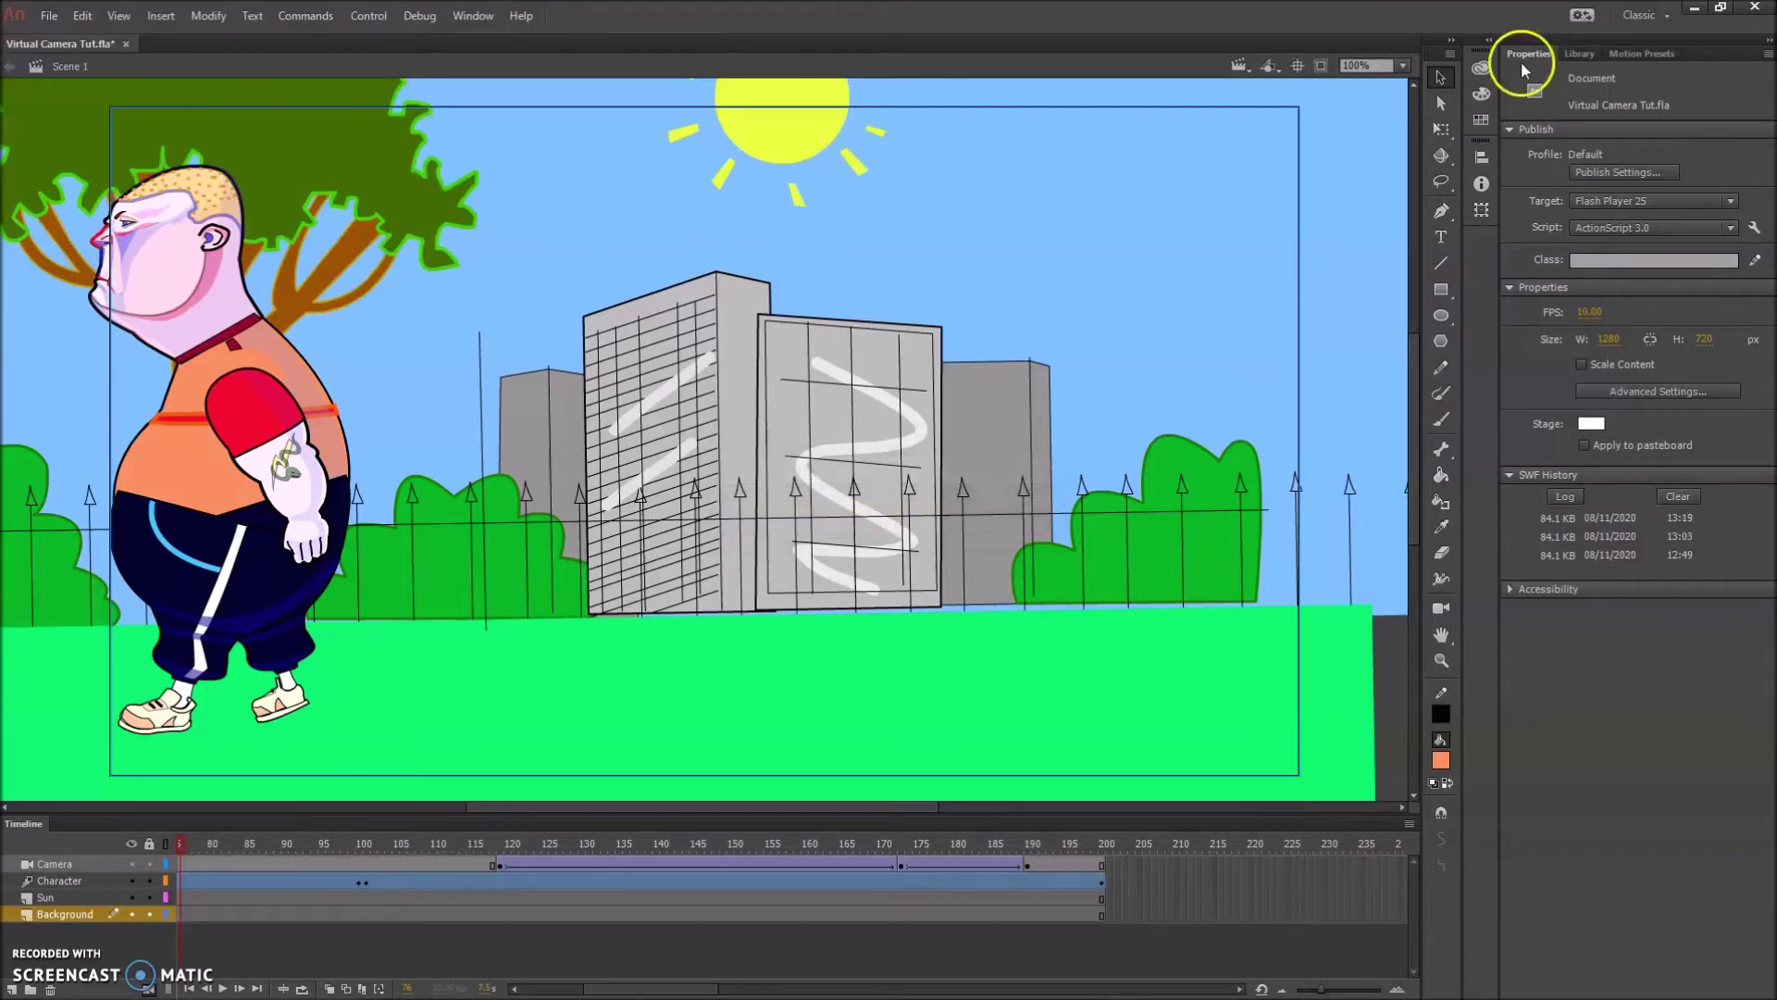
- In After Effects, turn off visibility of layers 5 and 6, DG_Hoverboard_007 and DG_Hoverboard_011
mouse_move(726, 987)
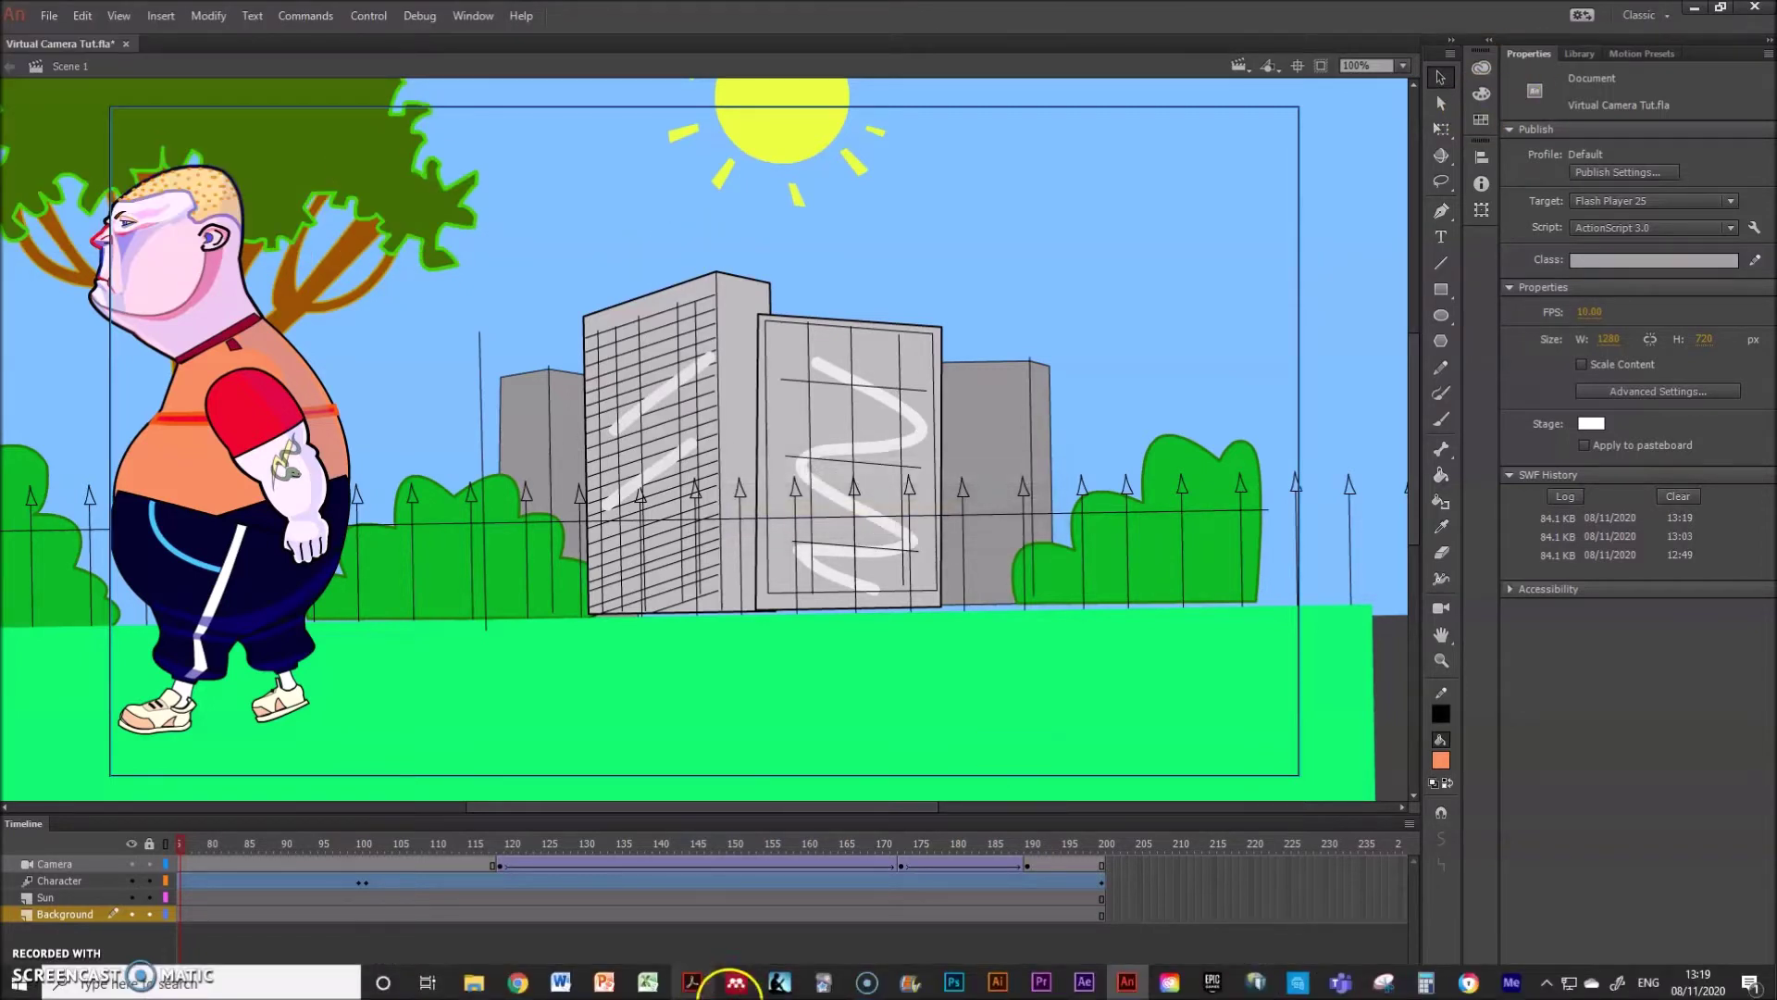
left_click(1085, 983)
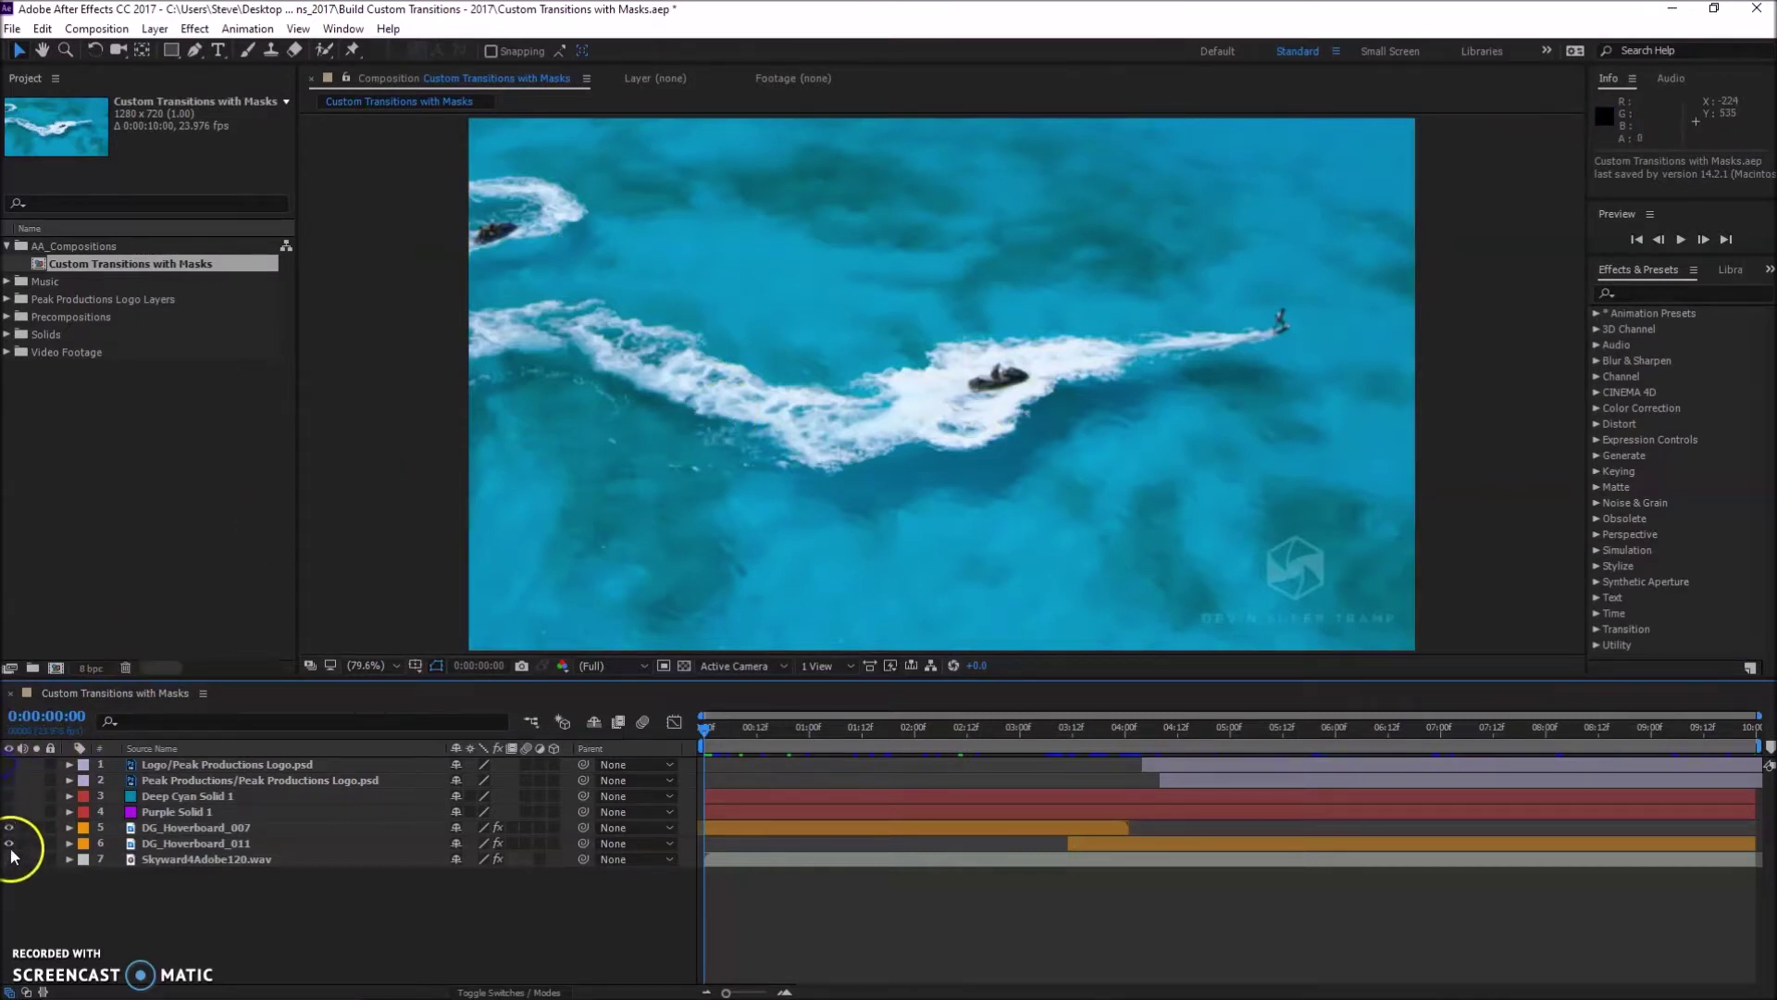
left_click_drag(11, 845, 11, 826)
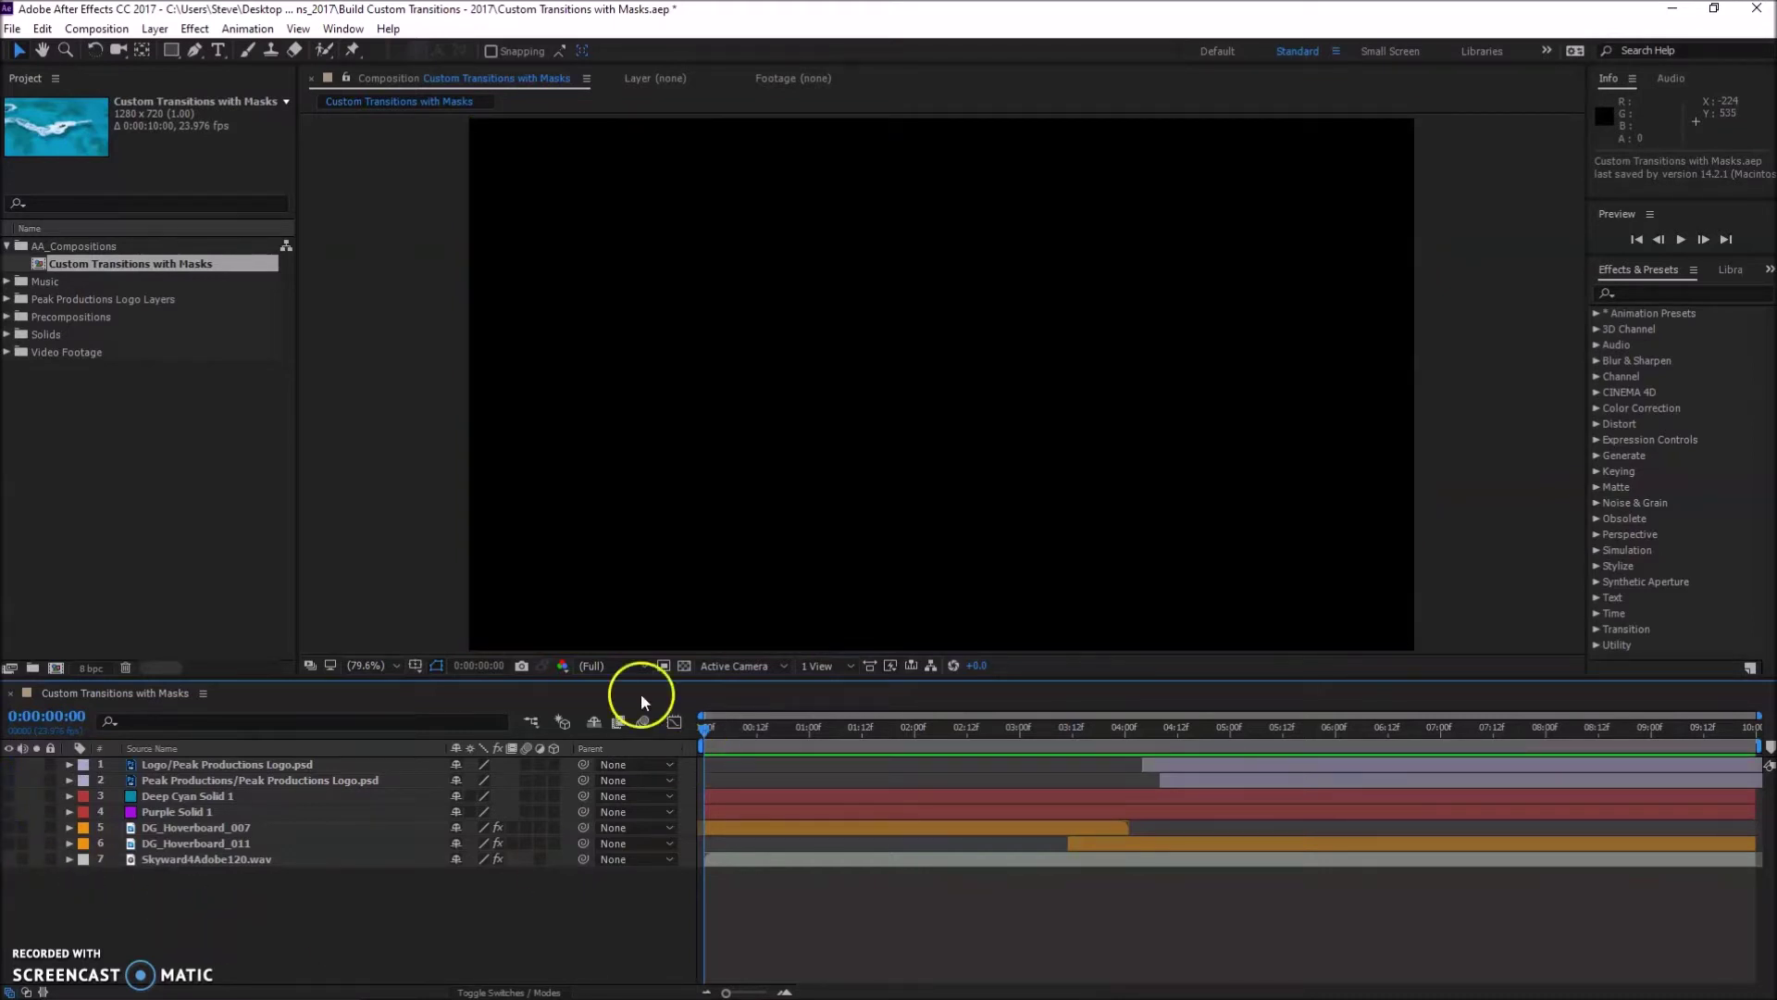
- Import Virtual Camera Tut.mov, accept its alpha interpretation, and drag it into the timeline below layer 7
left_click(12, 29)
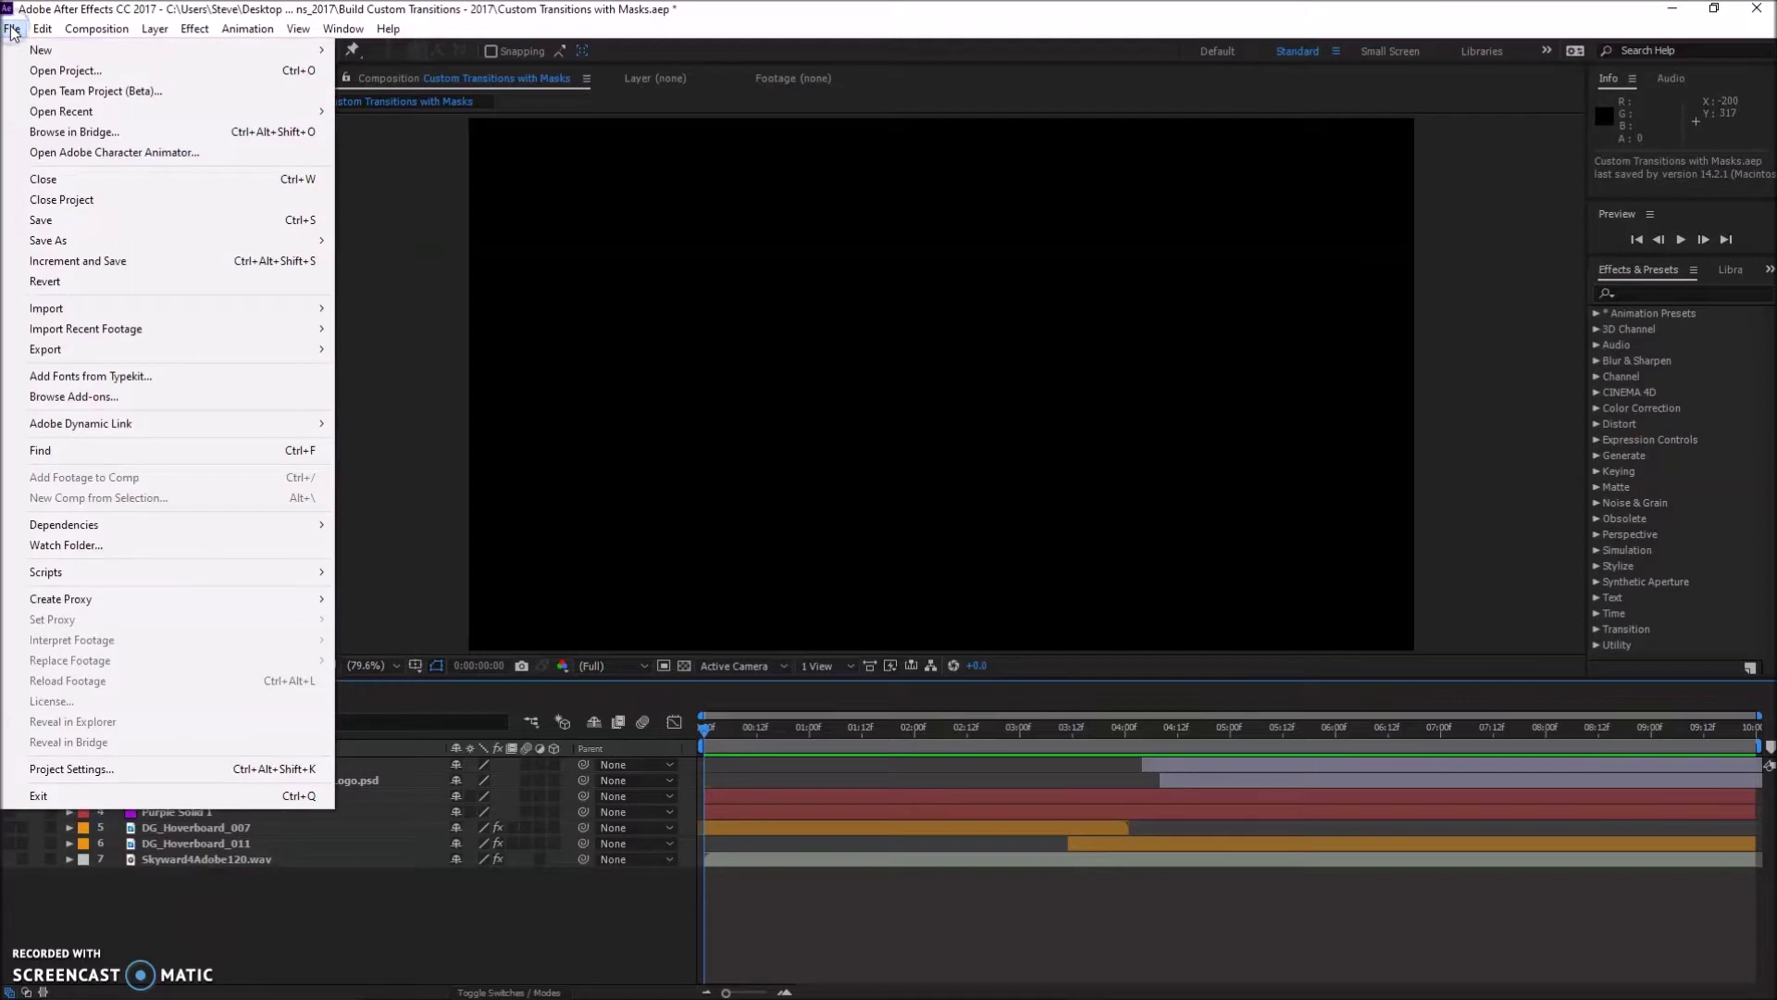
left_click(69, 308)
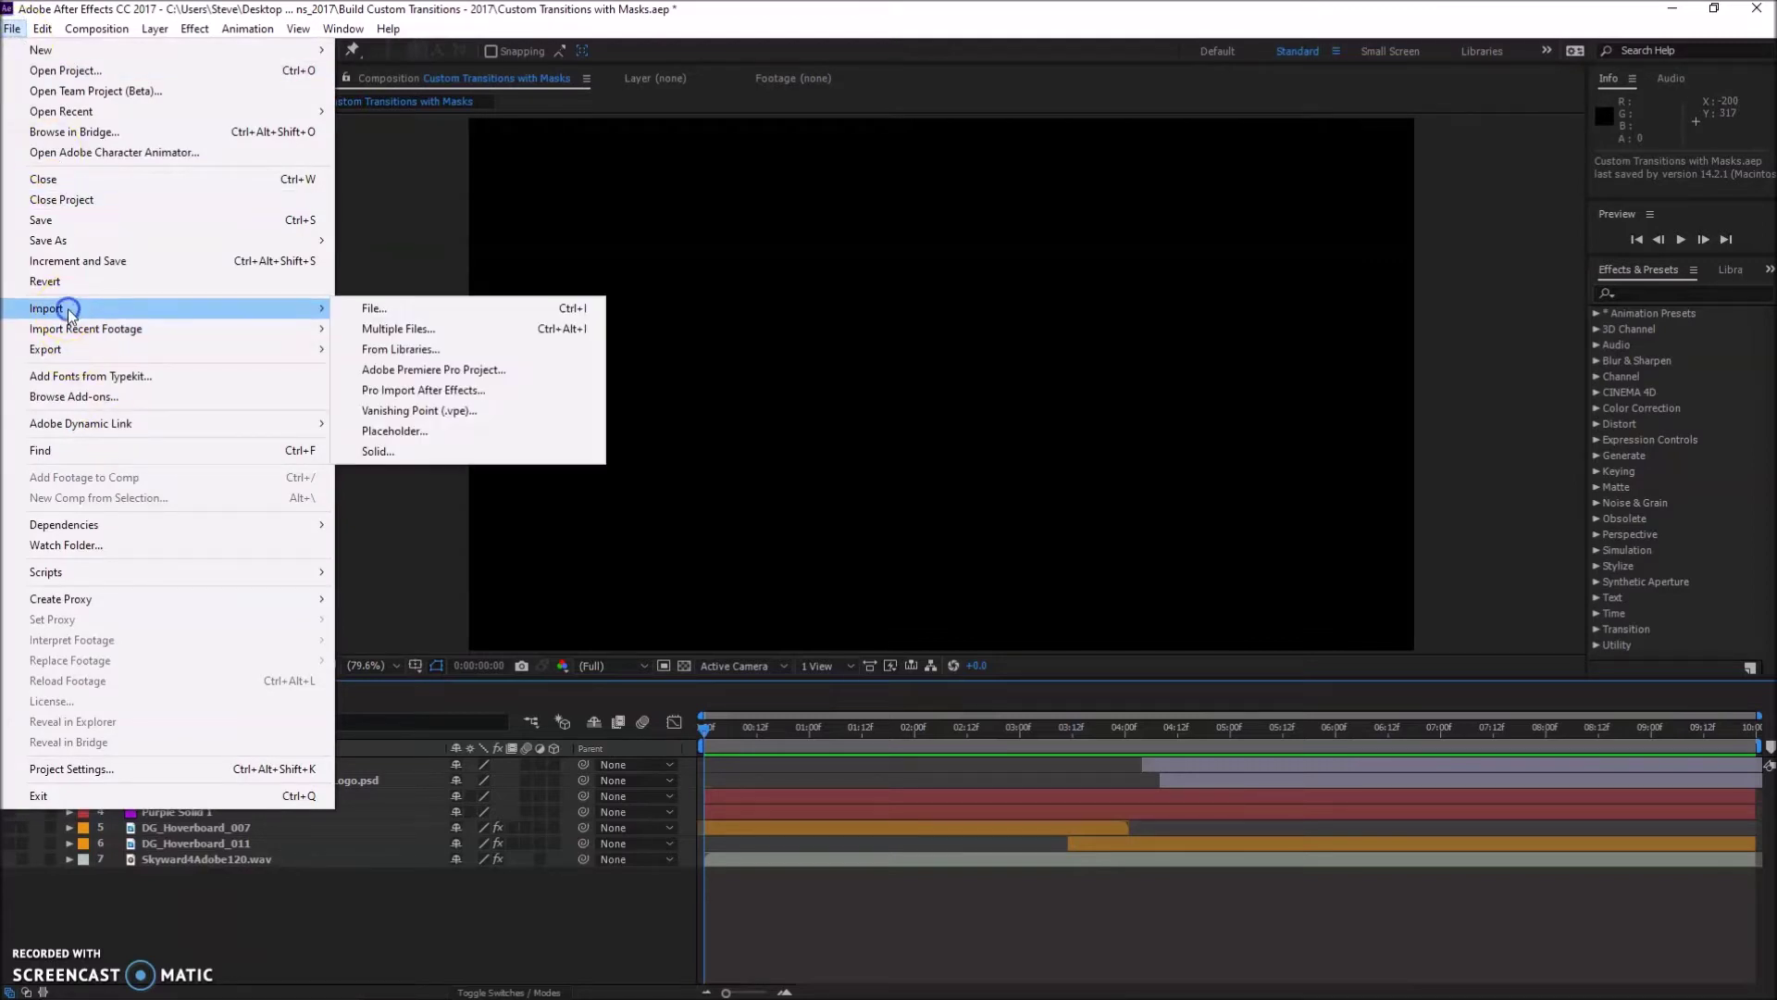
left_click(408, 307)
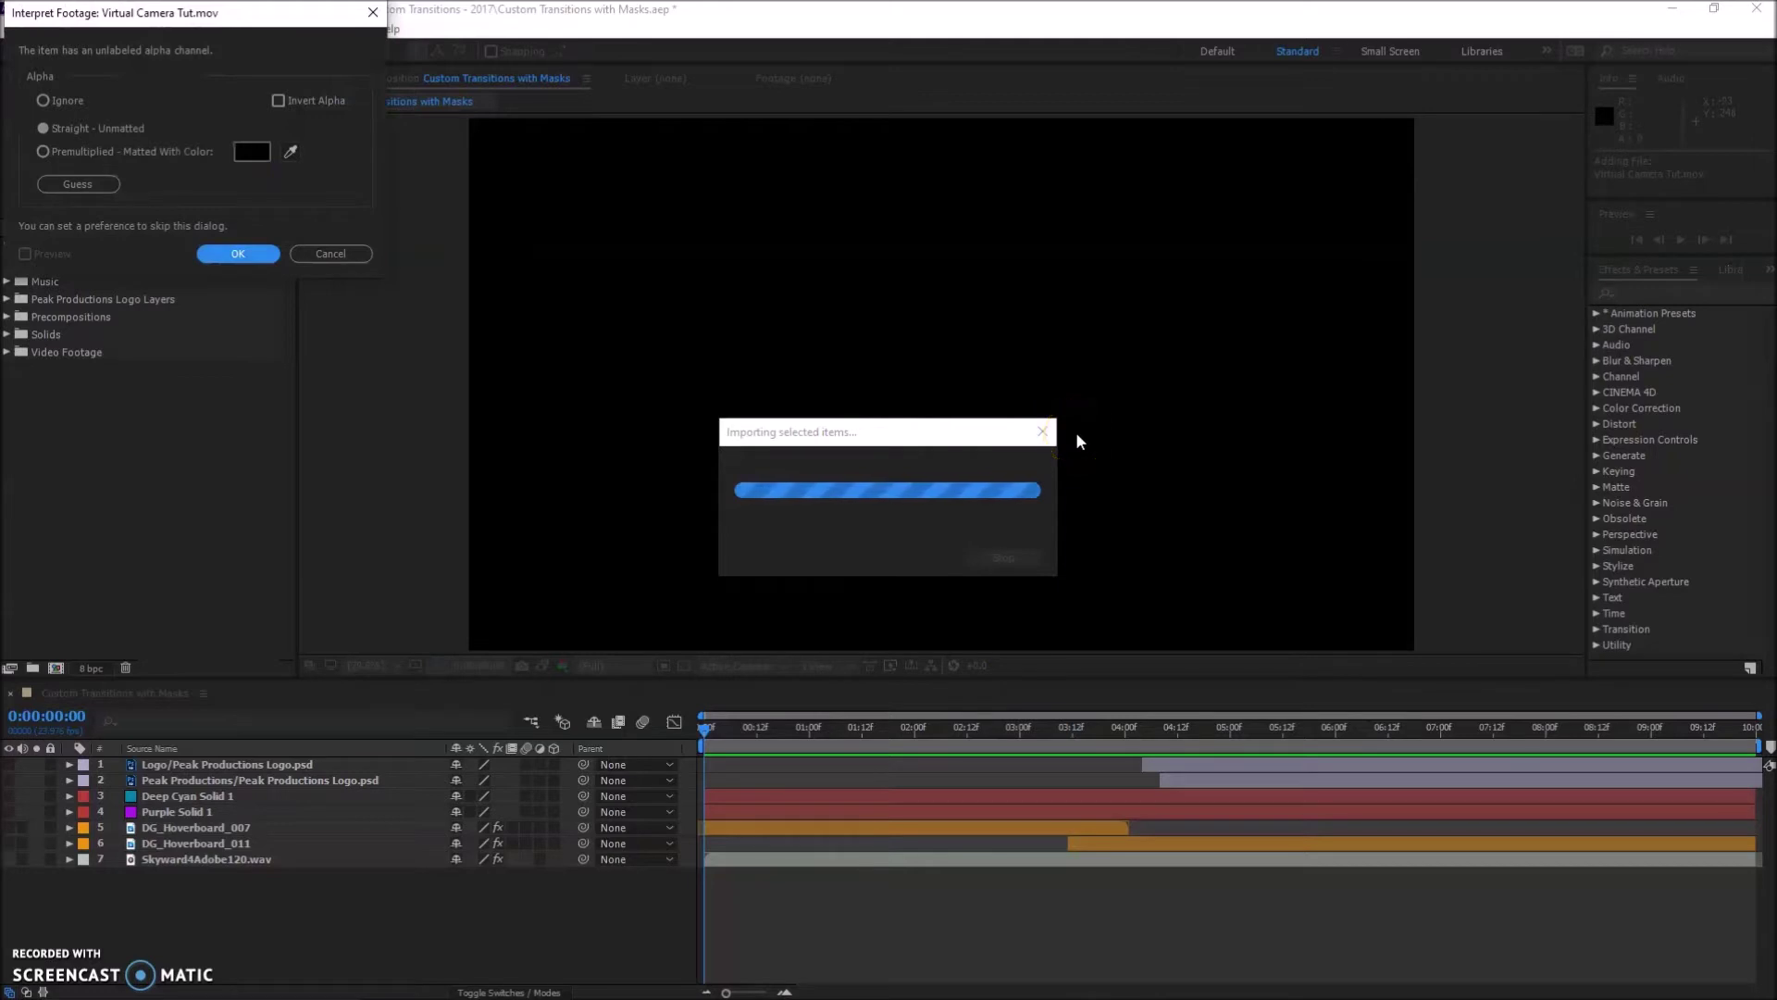
left_click(219, 256)
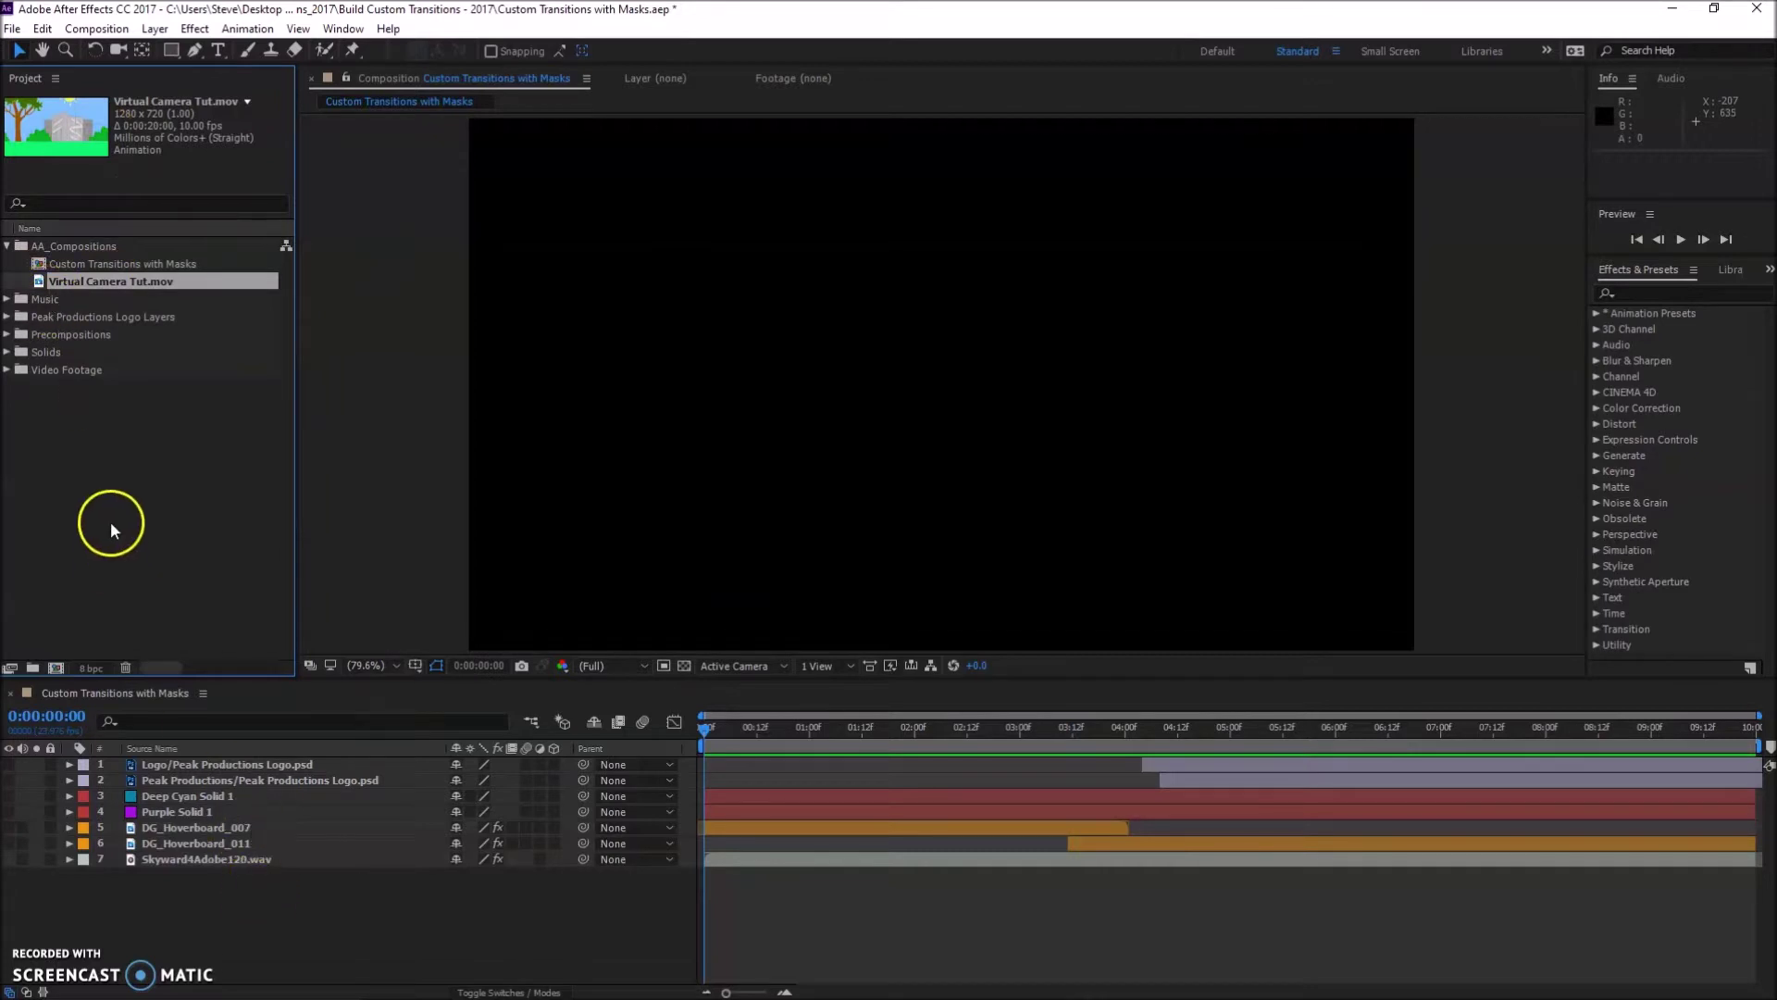
left_click_drag(39, 290, 205, 892)
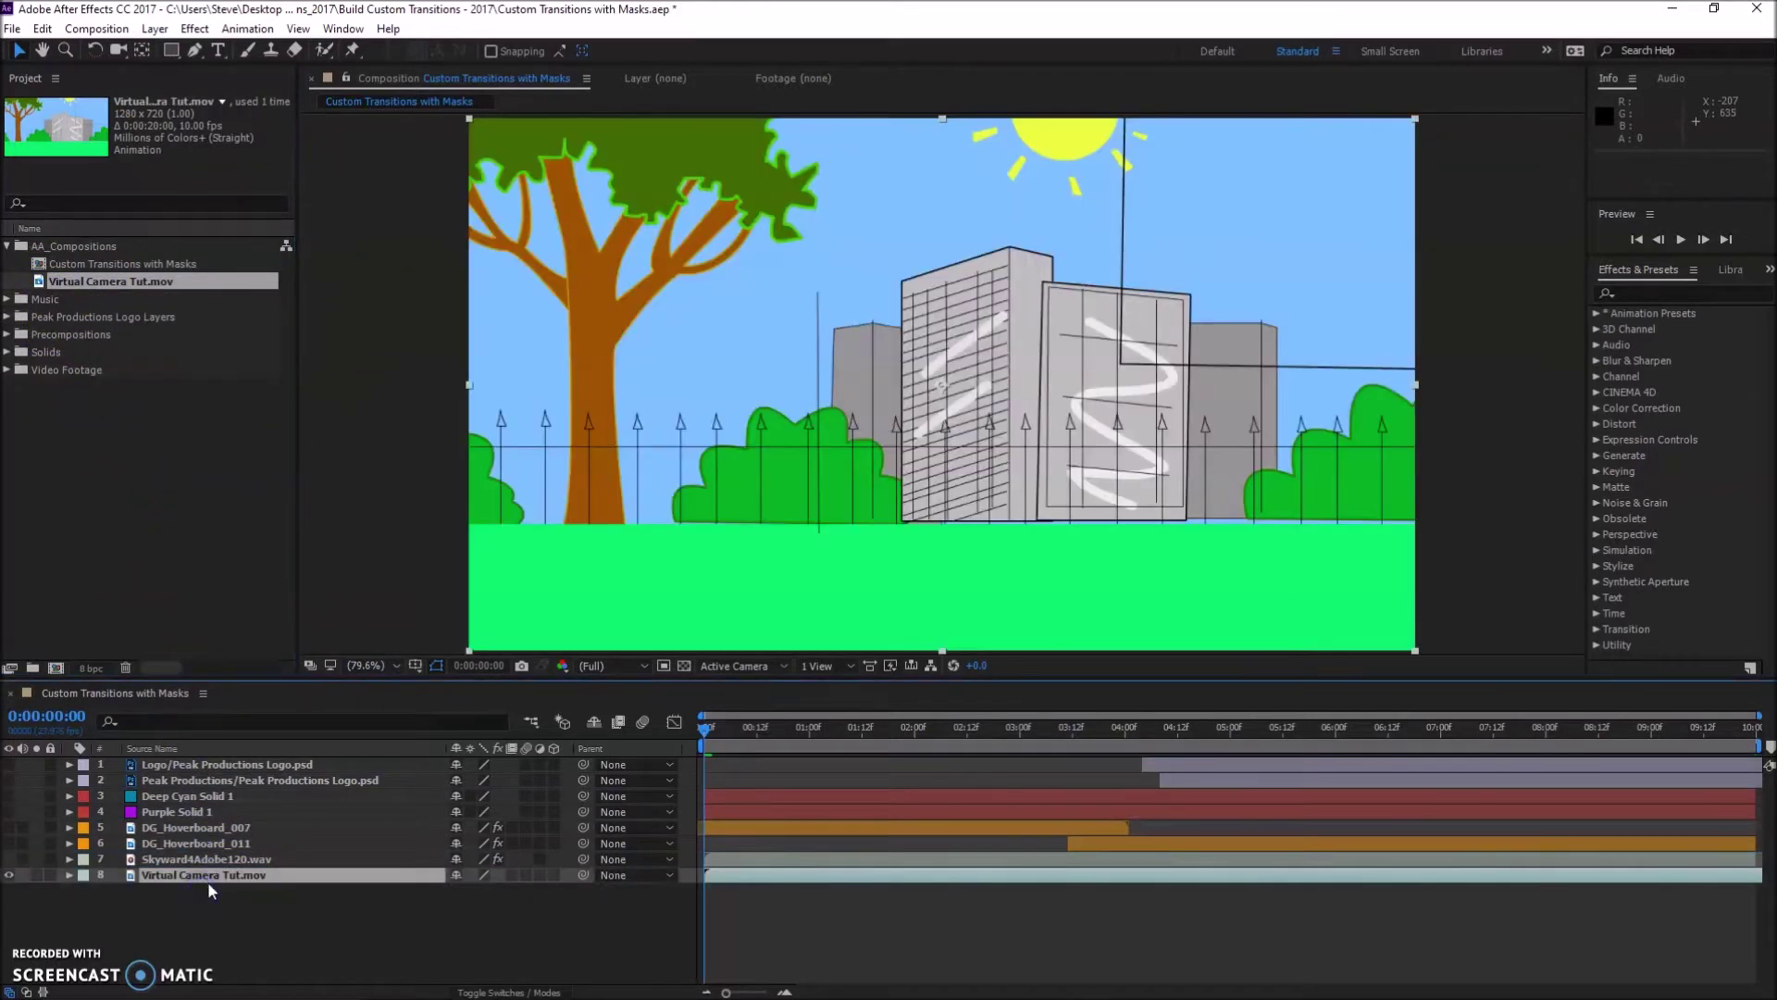
- Play and stop the composition twice with Space to preview the cartoon walking animation
key("space")
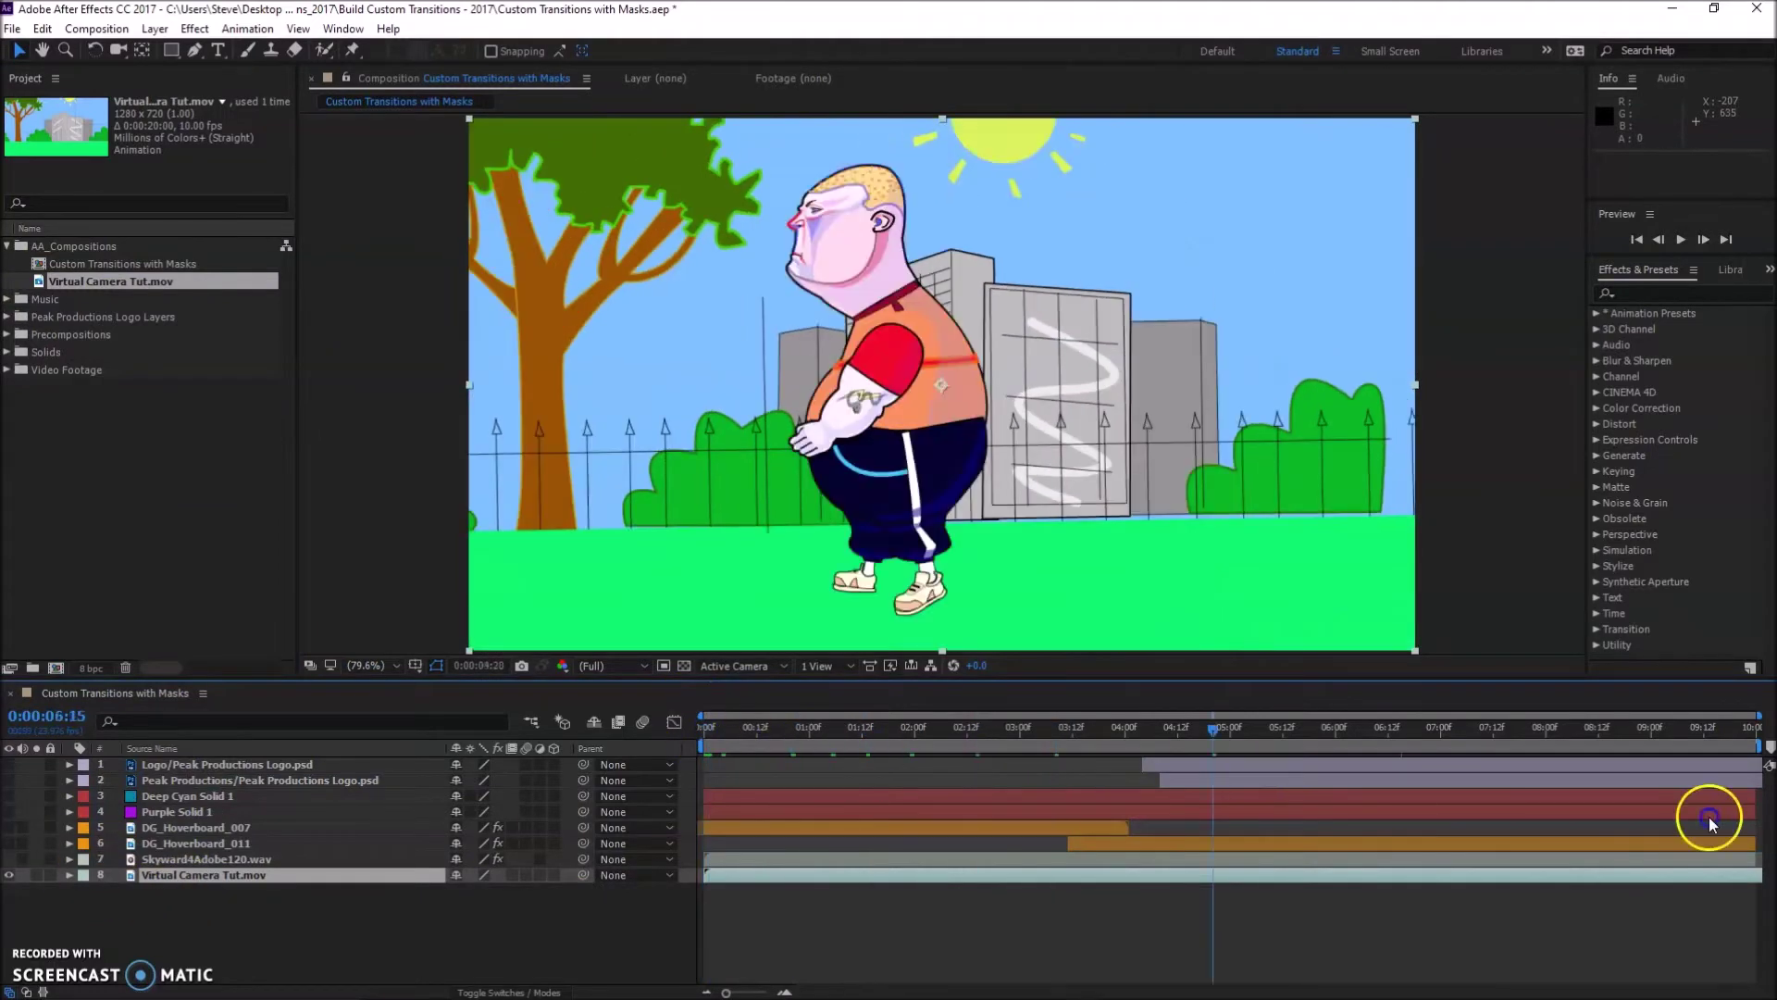
key("space")
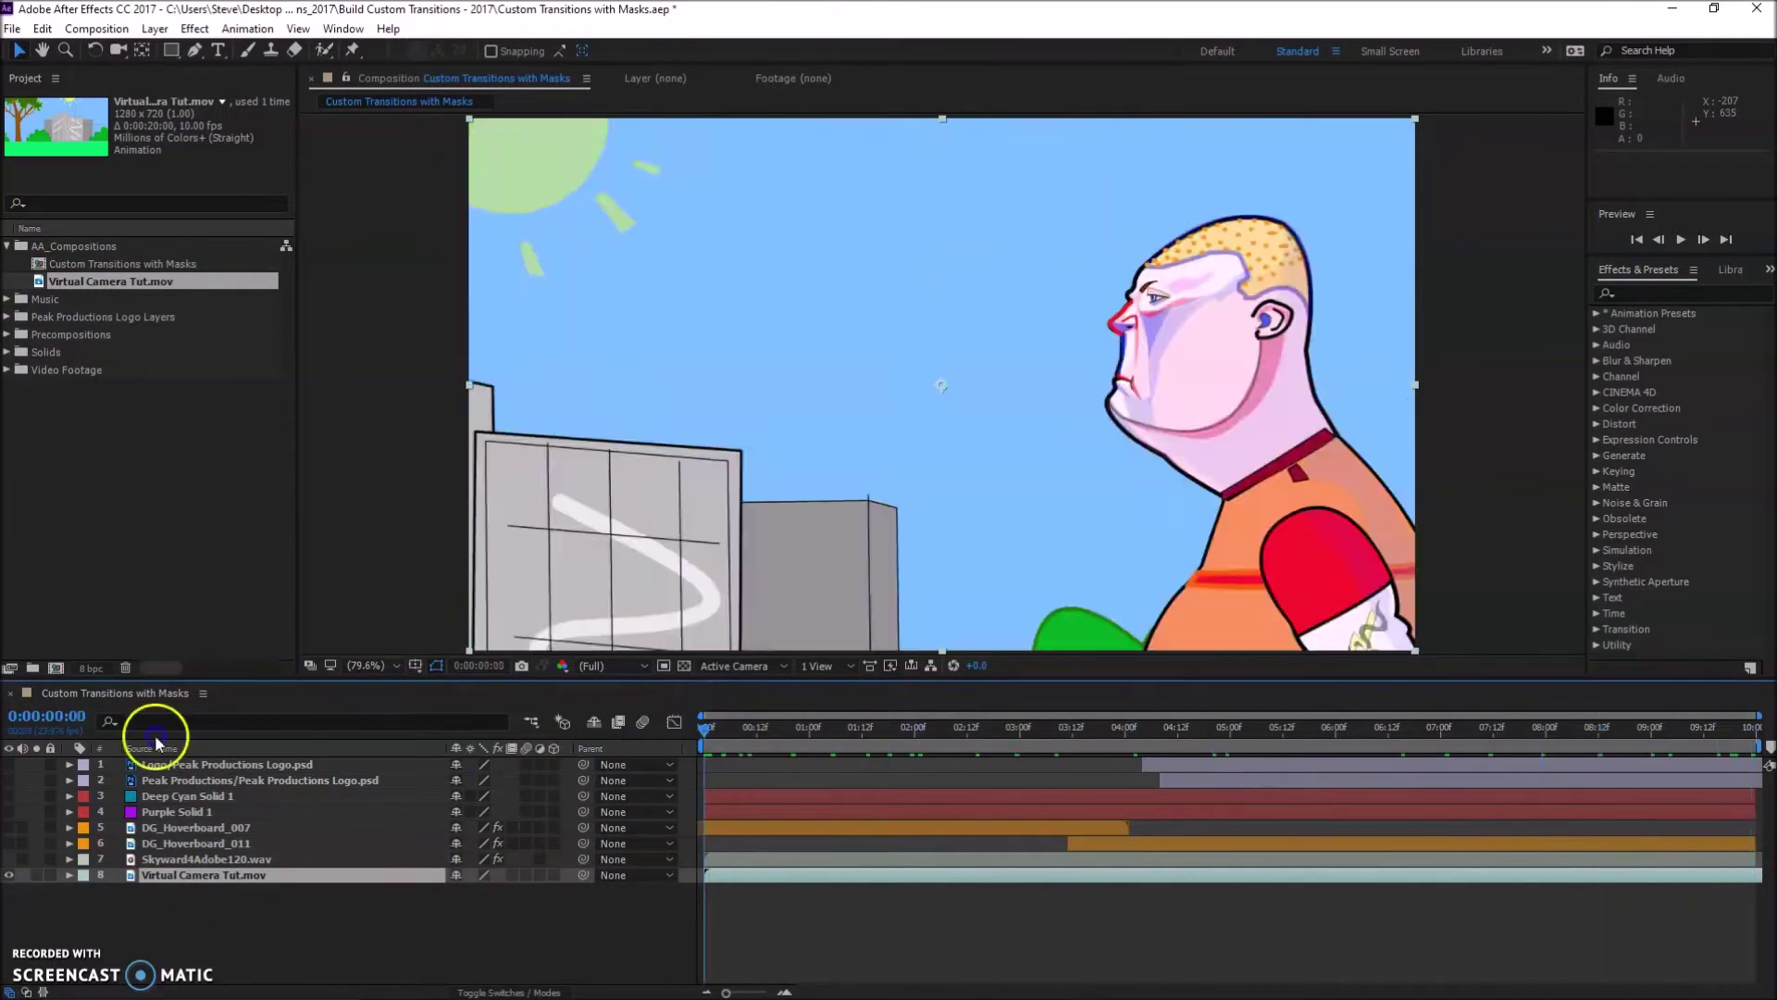
key("space")
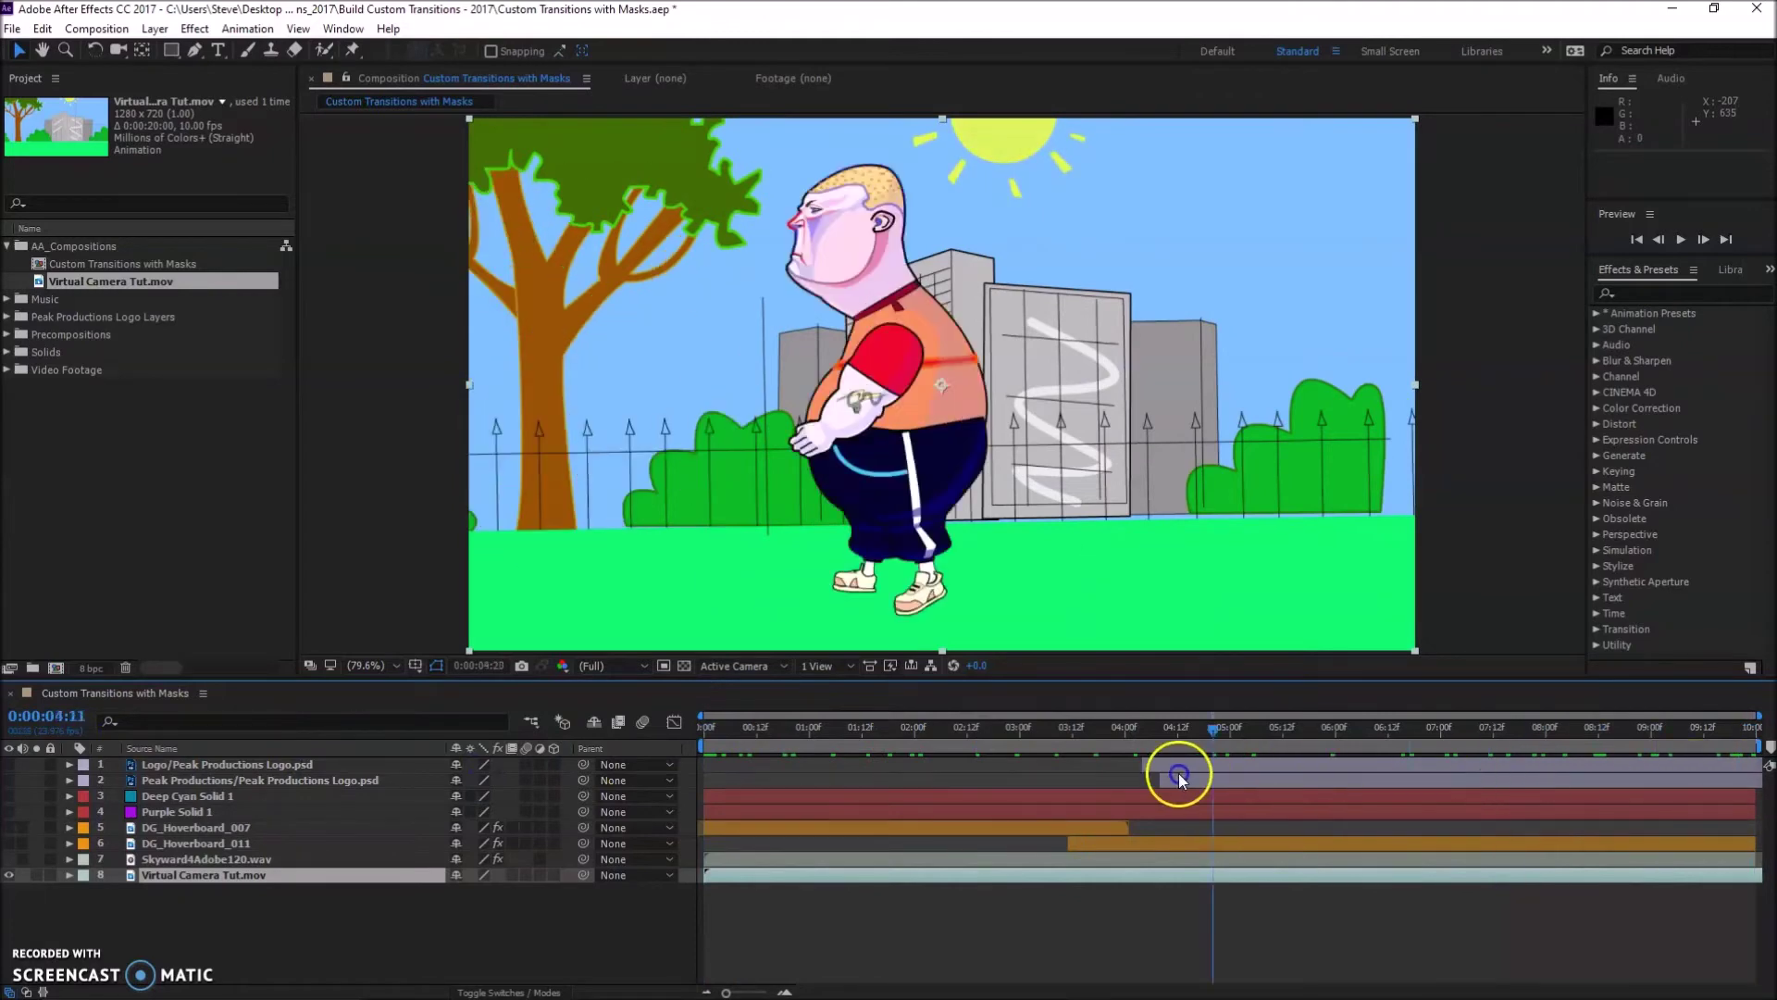
key("space")
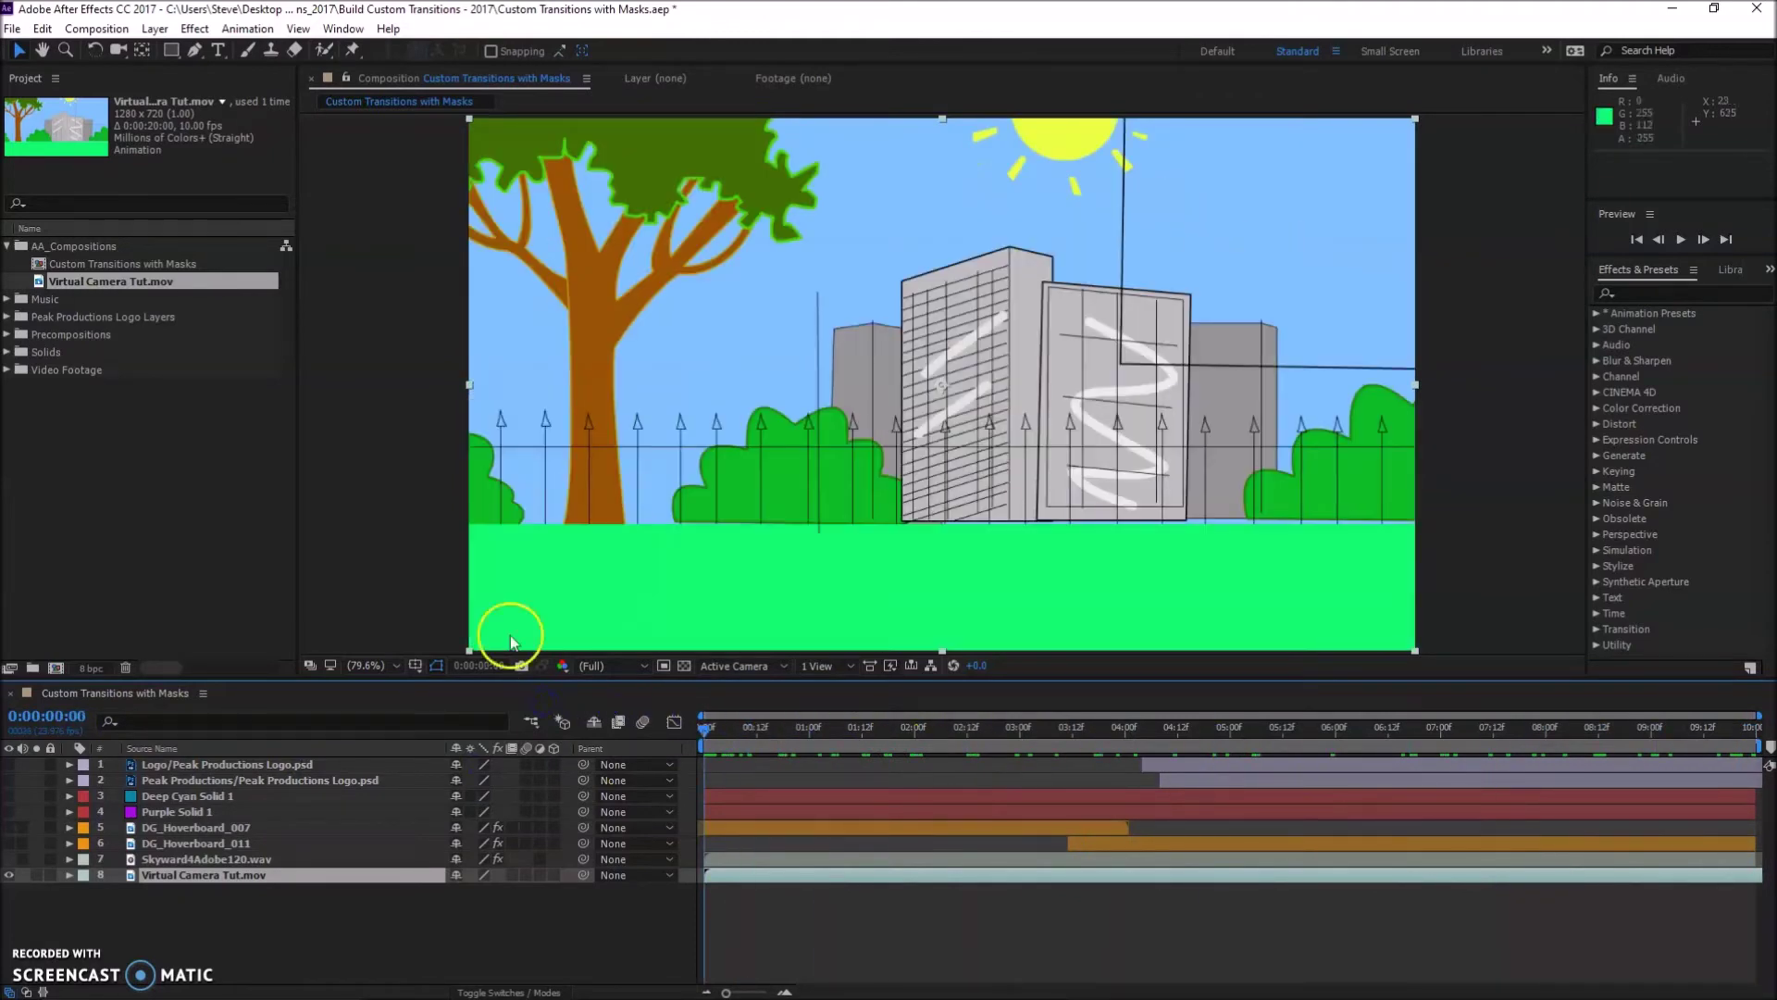
left_click(92, 30)
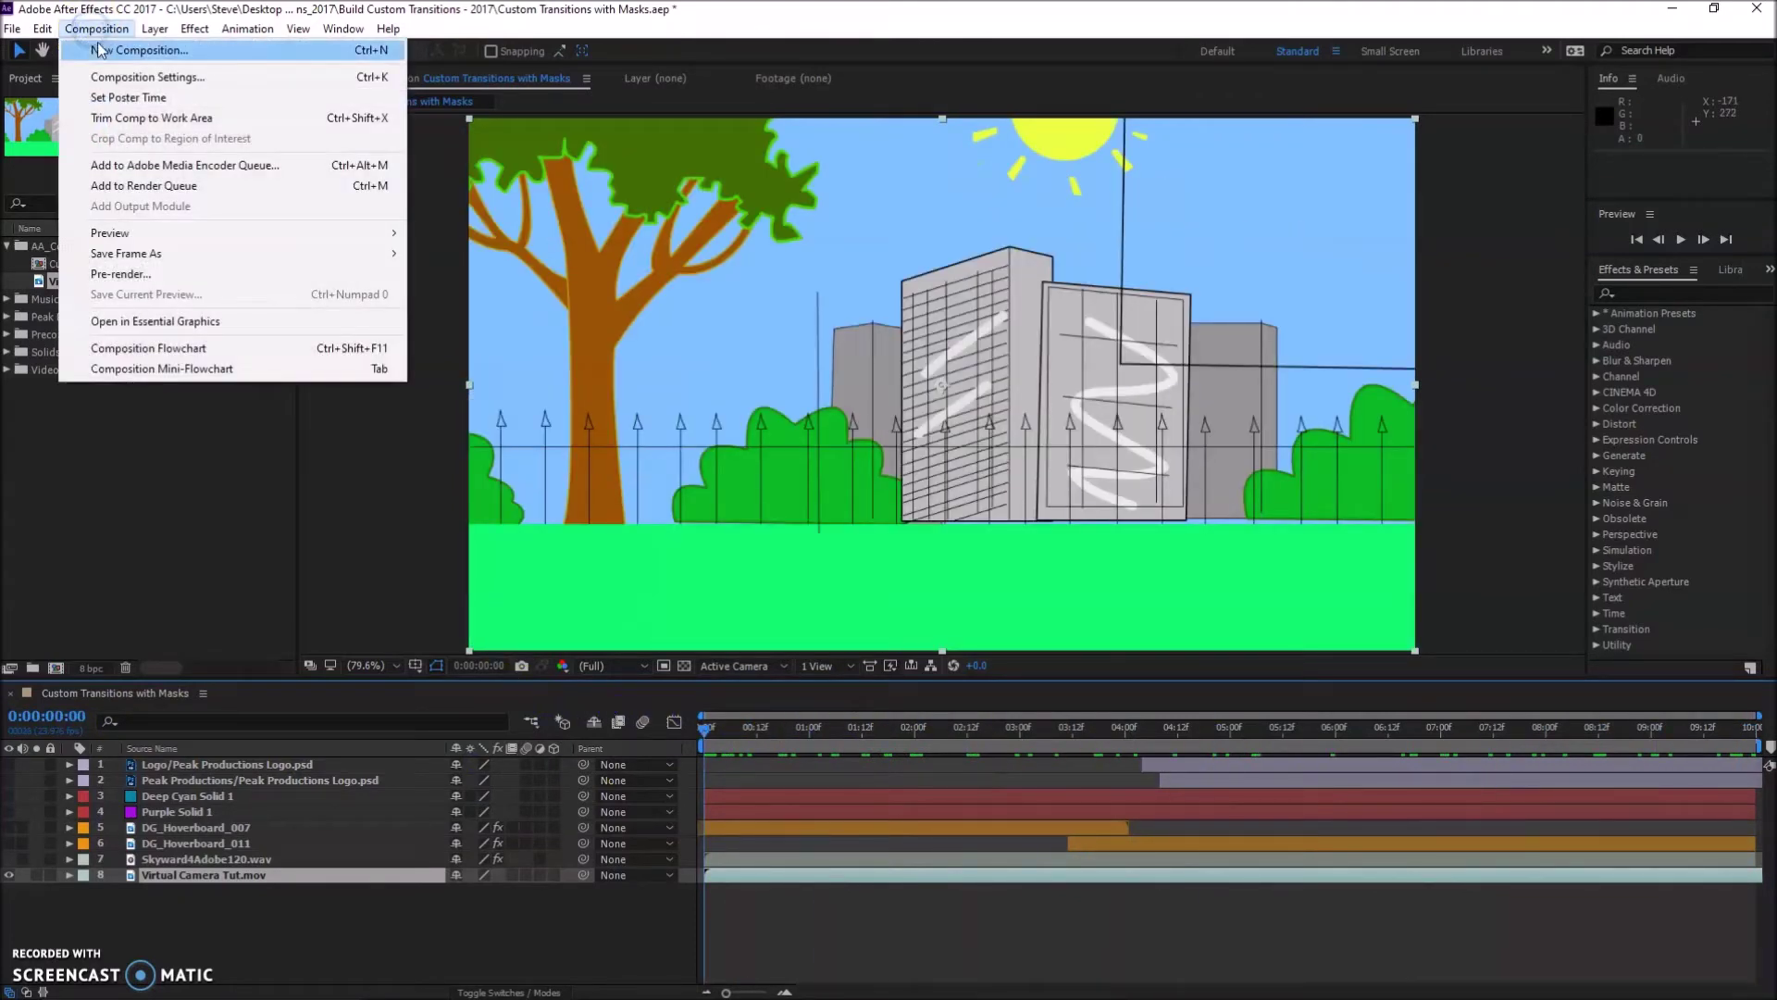
- In Composition Settings, set duration 0:00:20:00 and frame rate 10 fps, keeping 1280×720
left_click(126, 80)
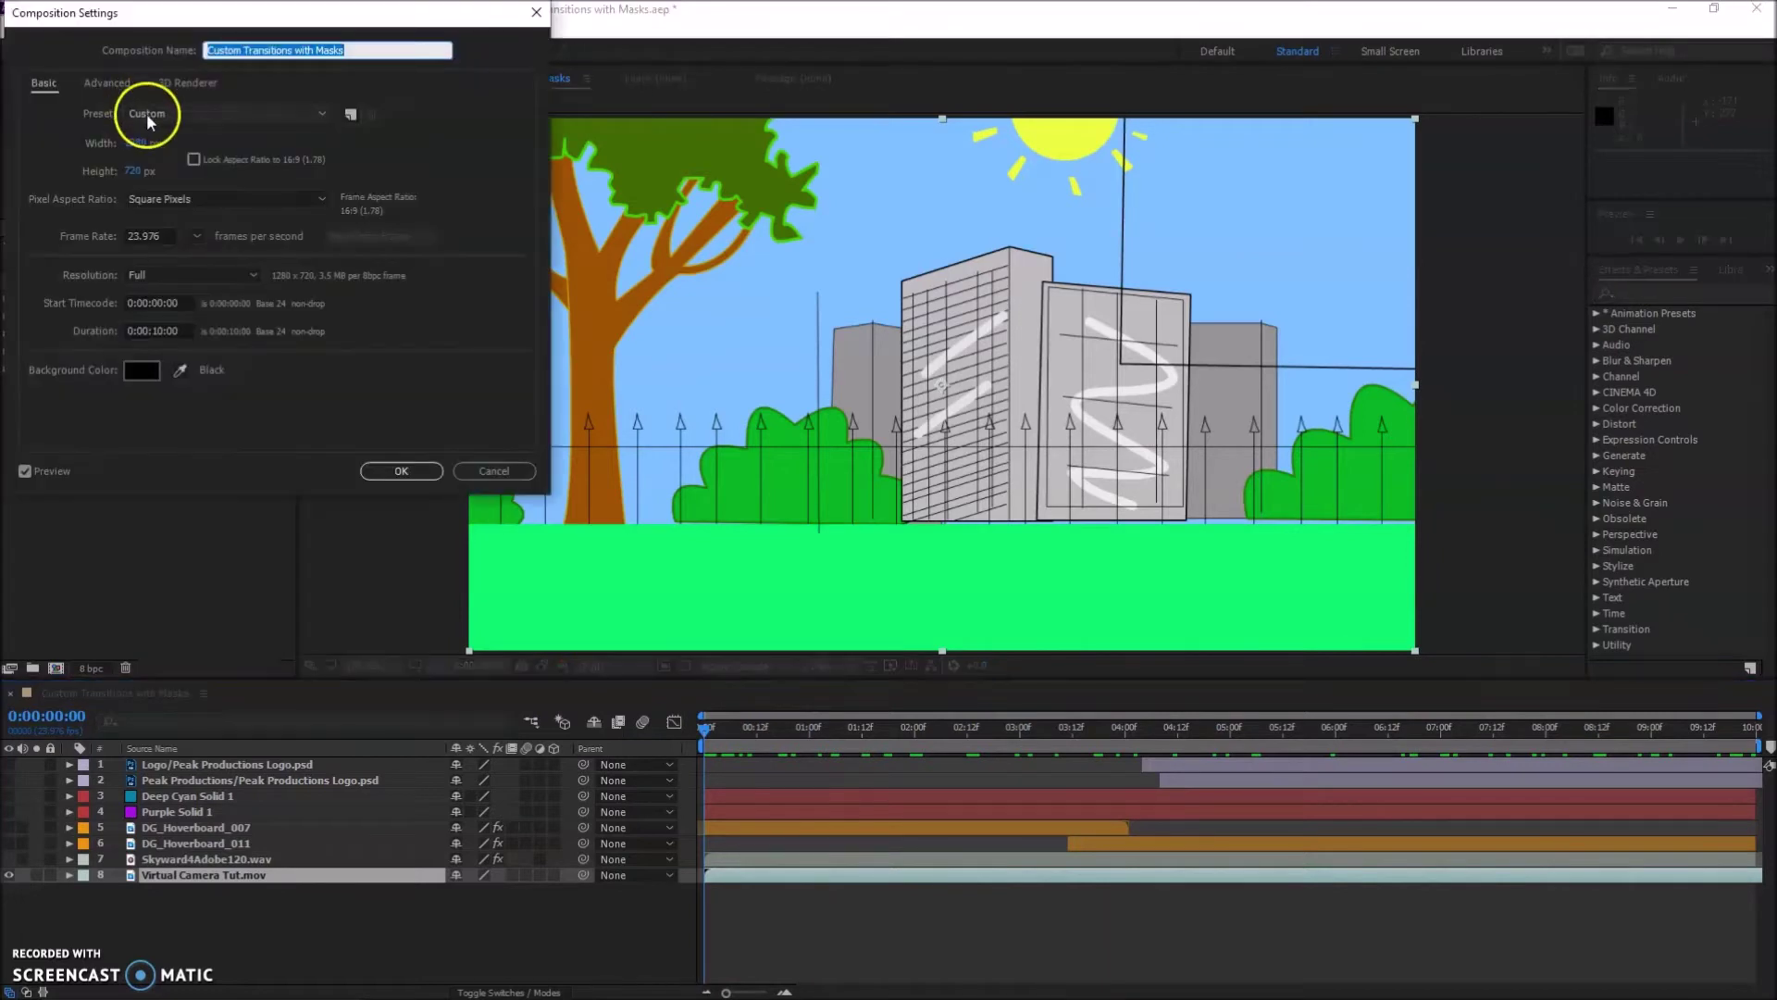
left_click(163, 331)
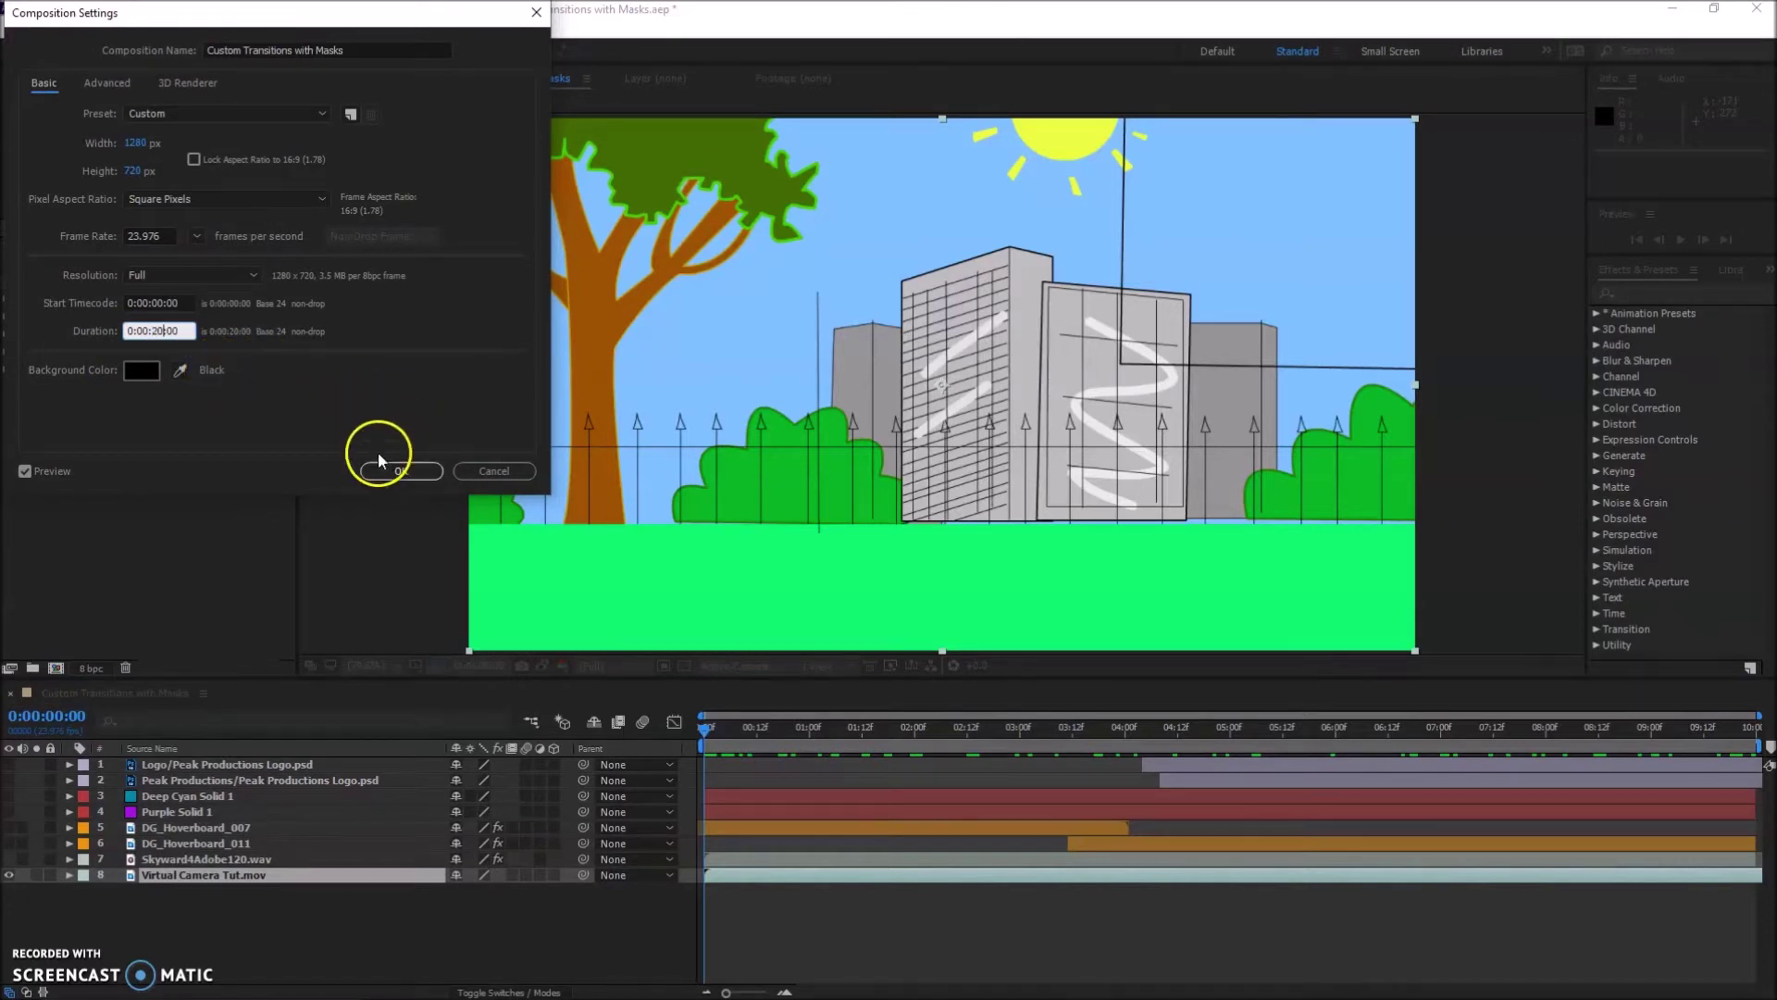
left_click(133, 231)
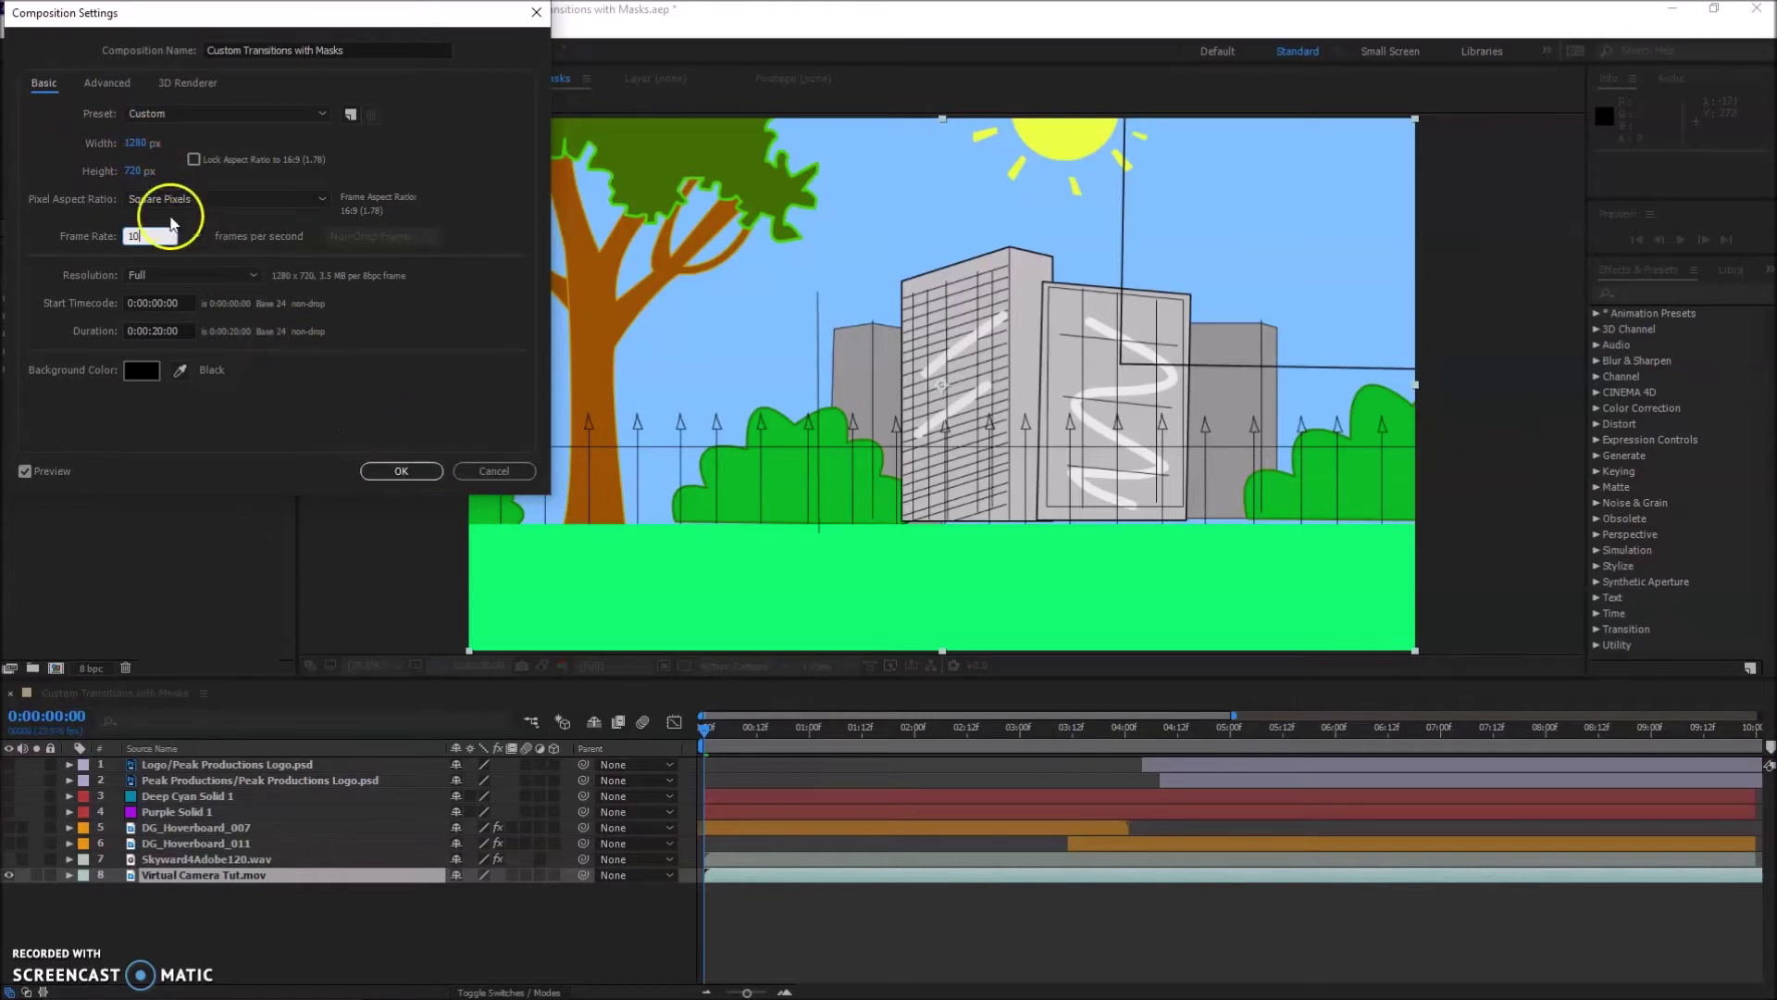
left_click(129, 145)
left_click(135, 148)
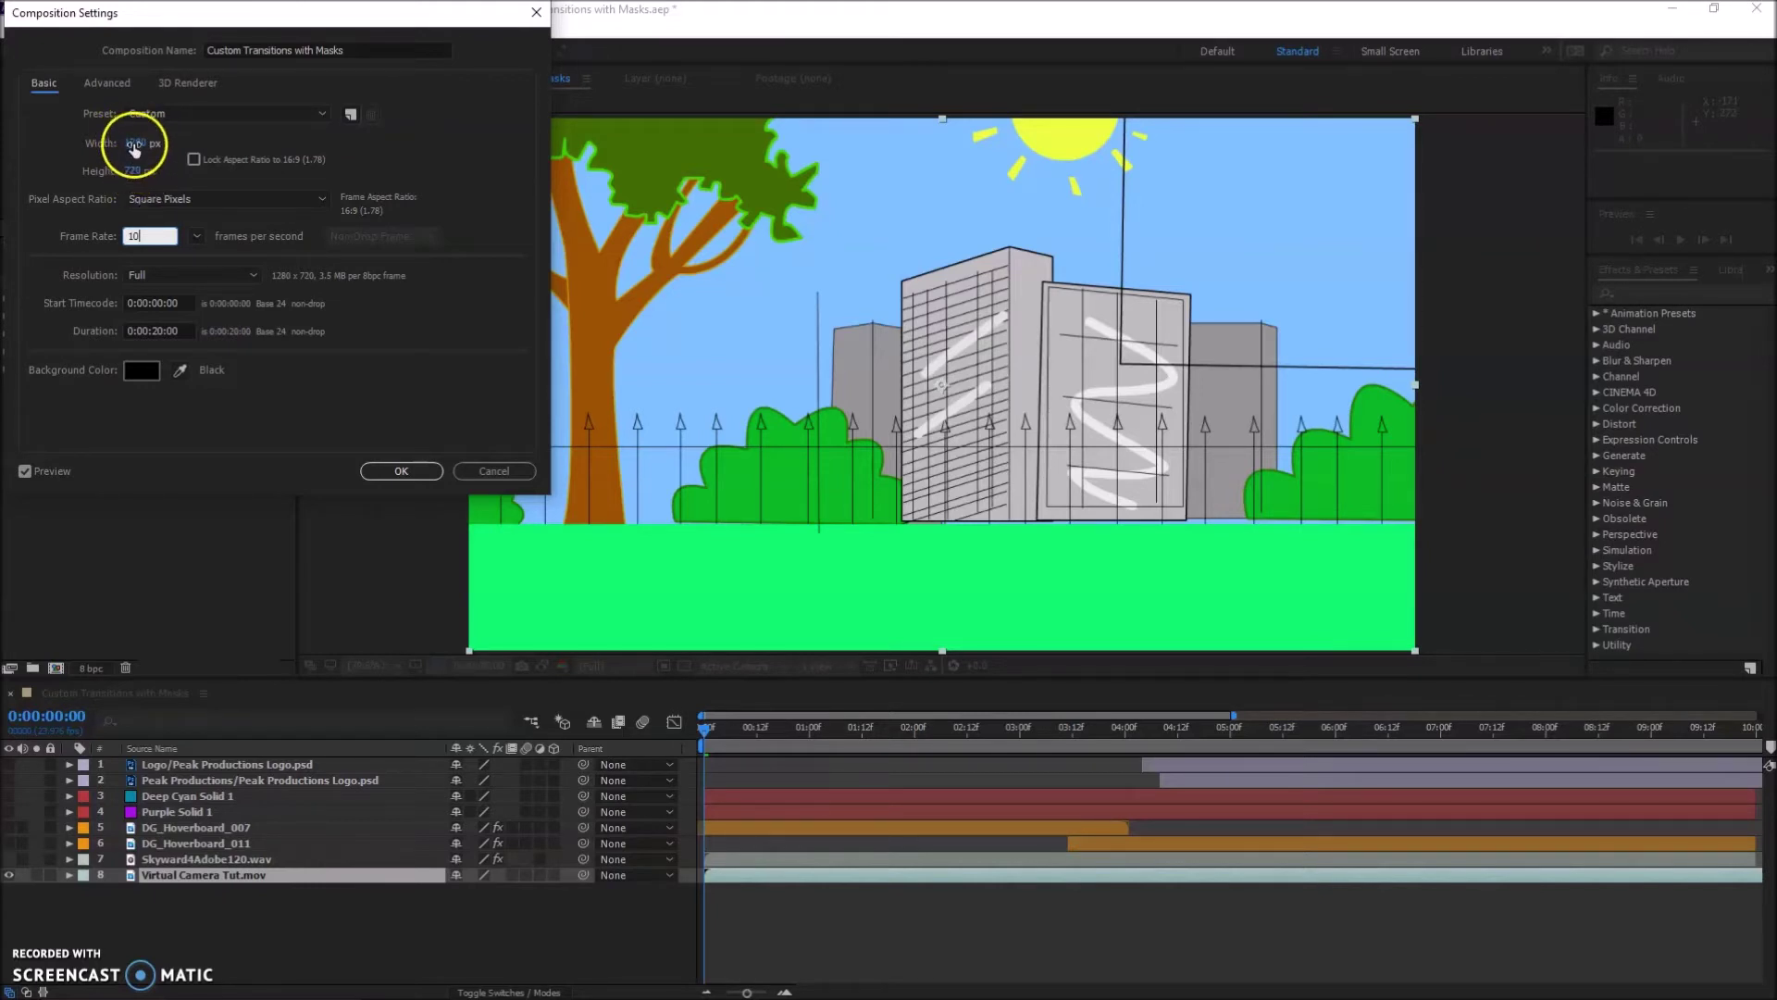
left_click(393, 471)
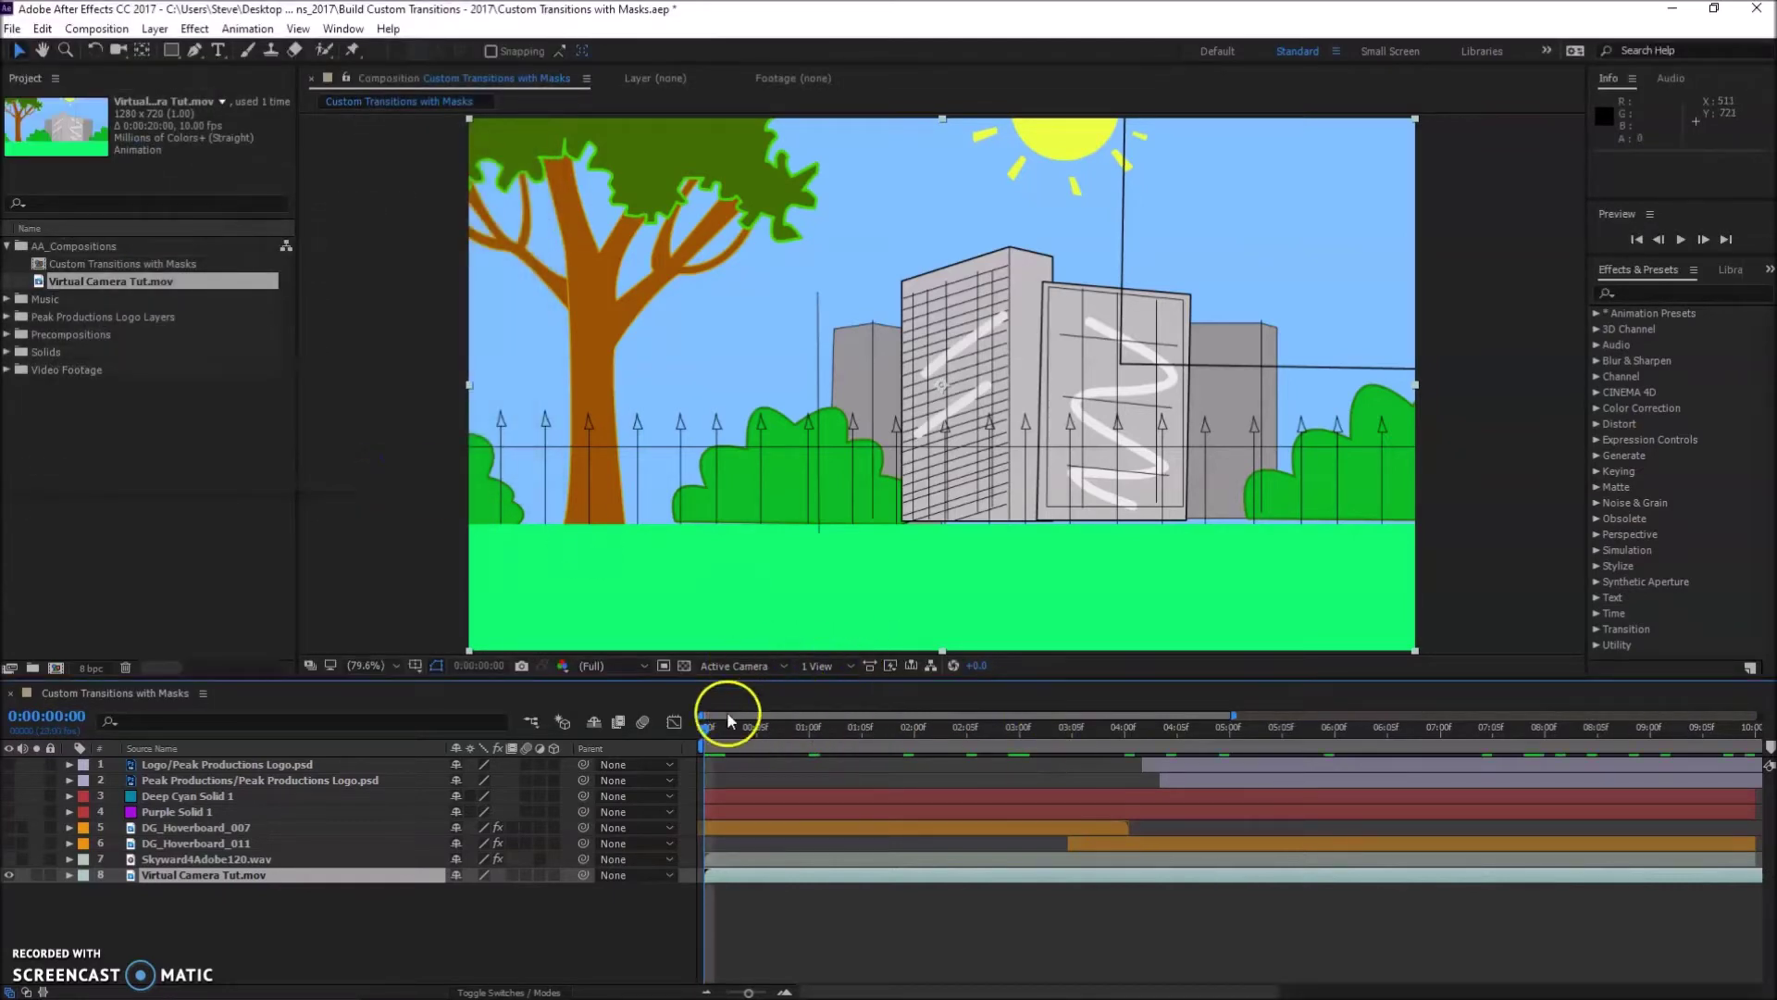
- Scrub the timeline back and forth to preview the masked cartoon frames
left_click_drag(703, 725, 1759, 815)
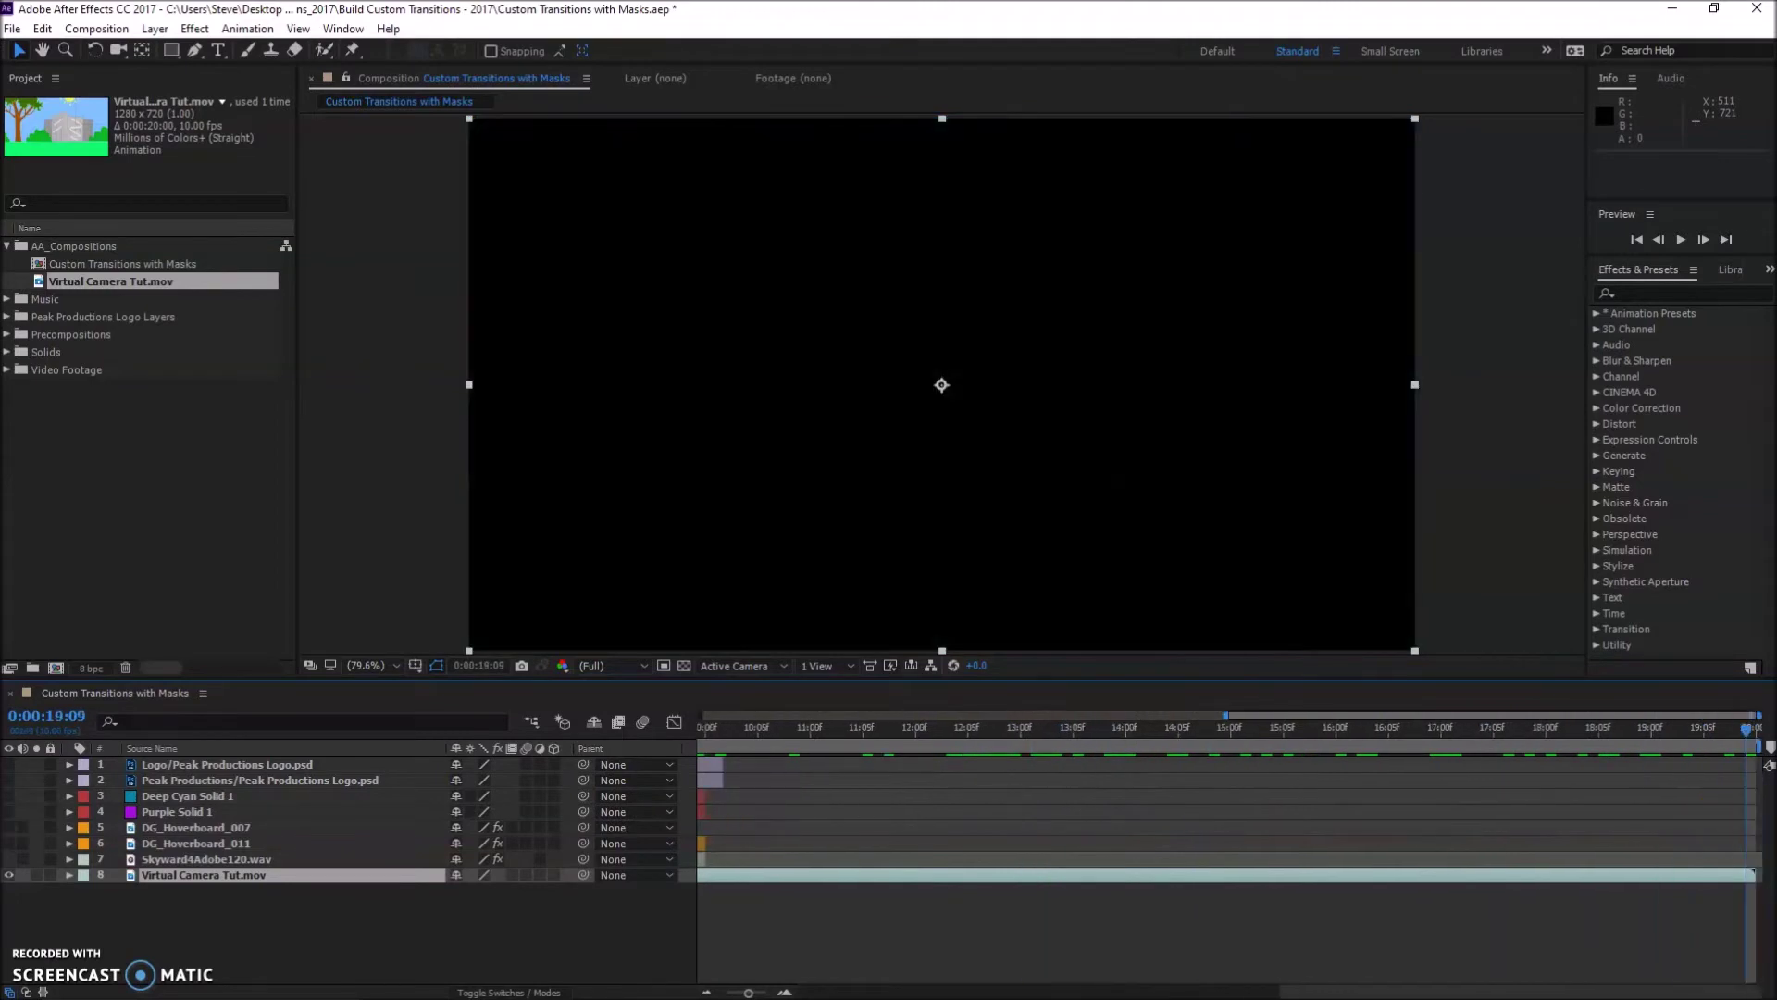
left_click_drag(1134, 815, 323, 795)
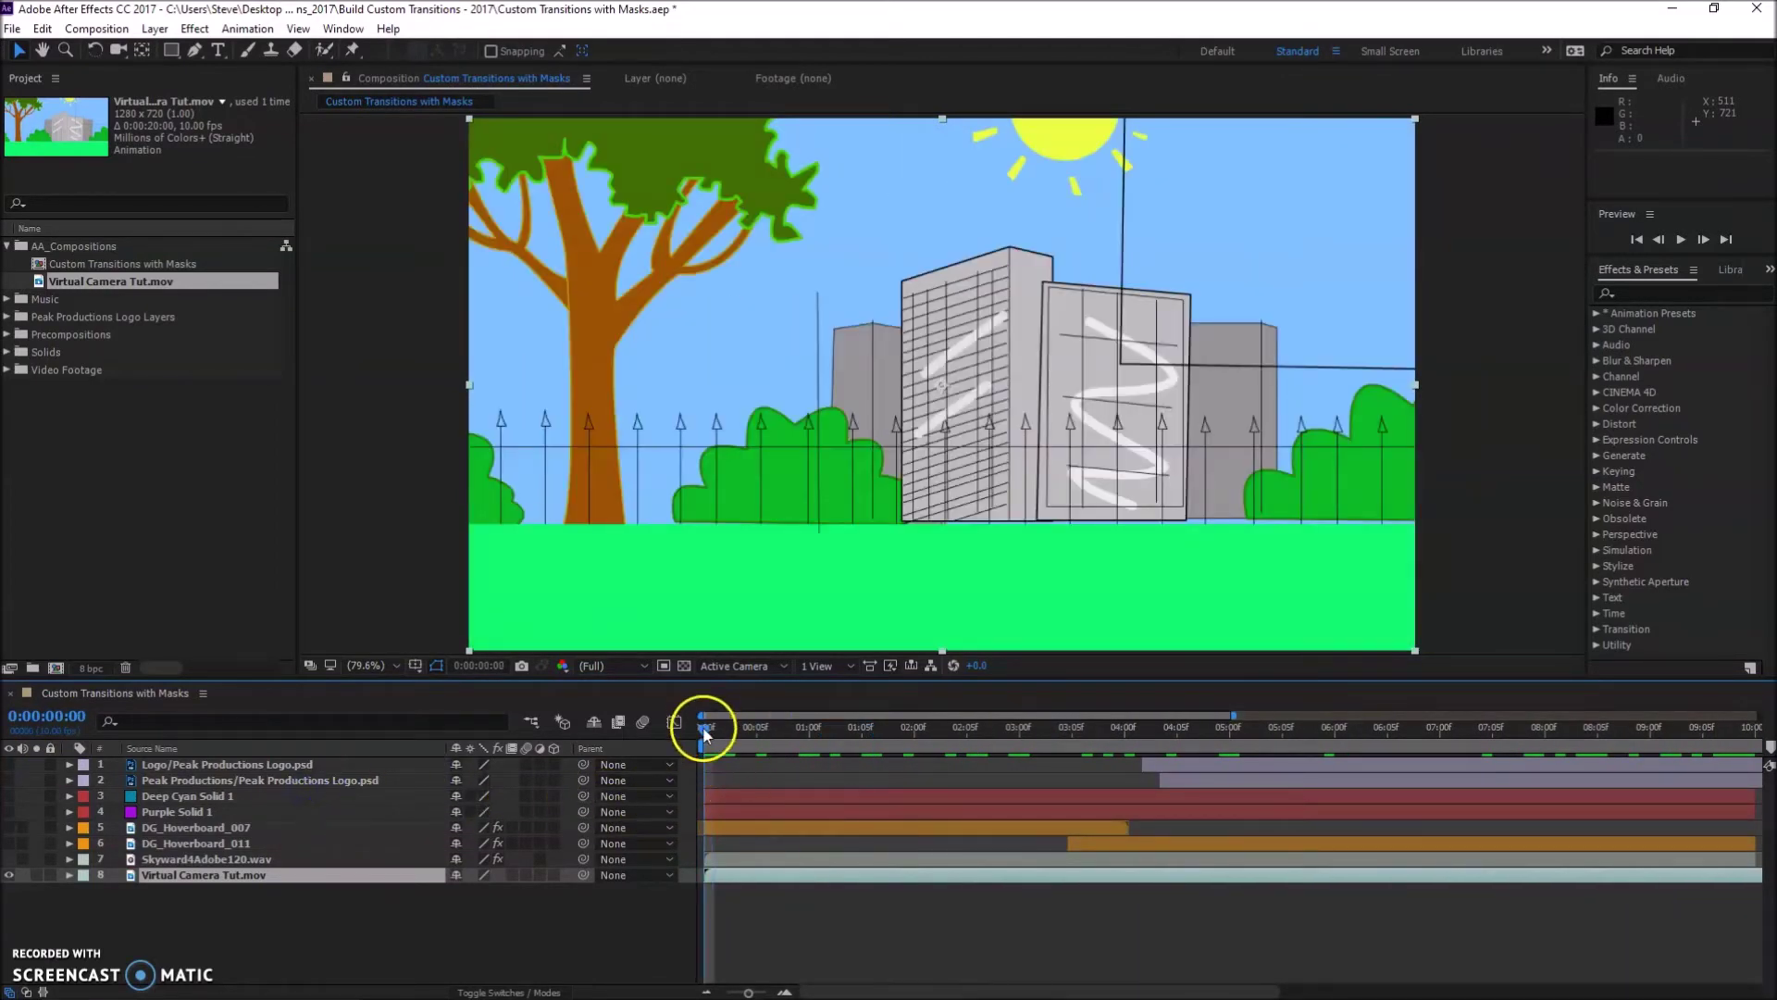
left_click_drag(706, 728, 524, 725)
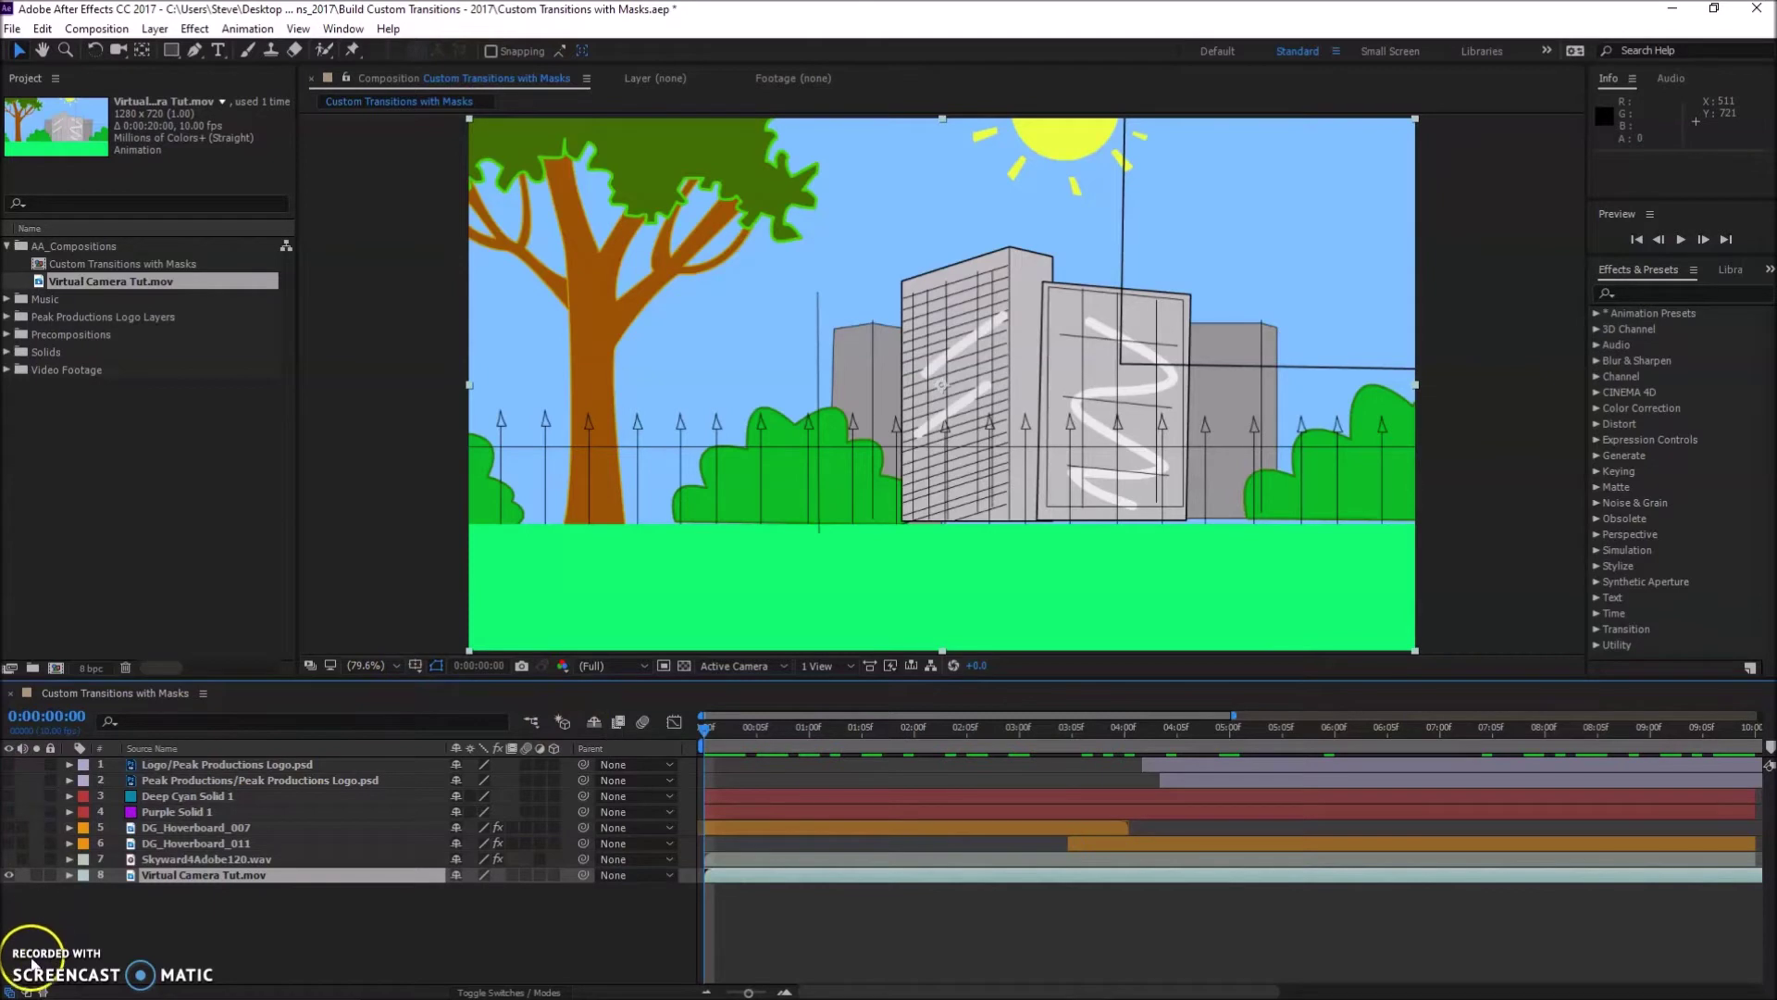
key("ctrl+z")
key("comma")
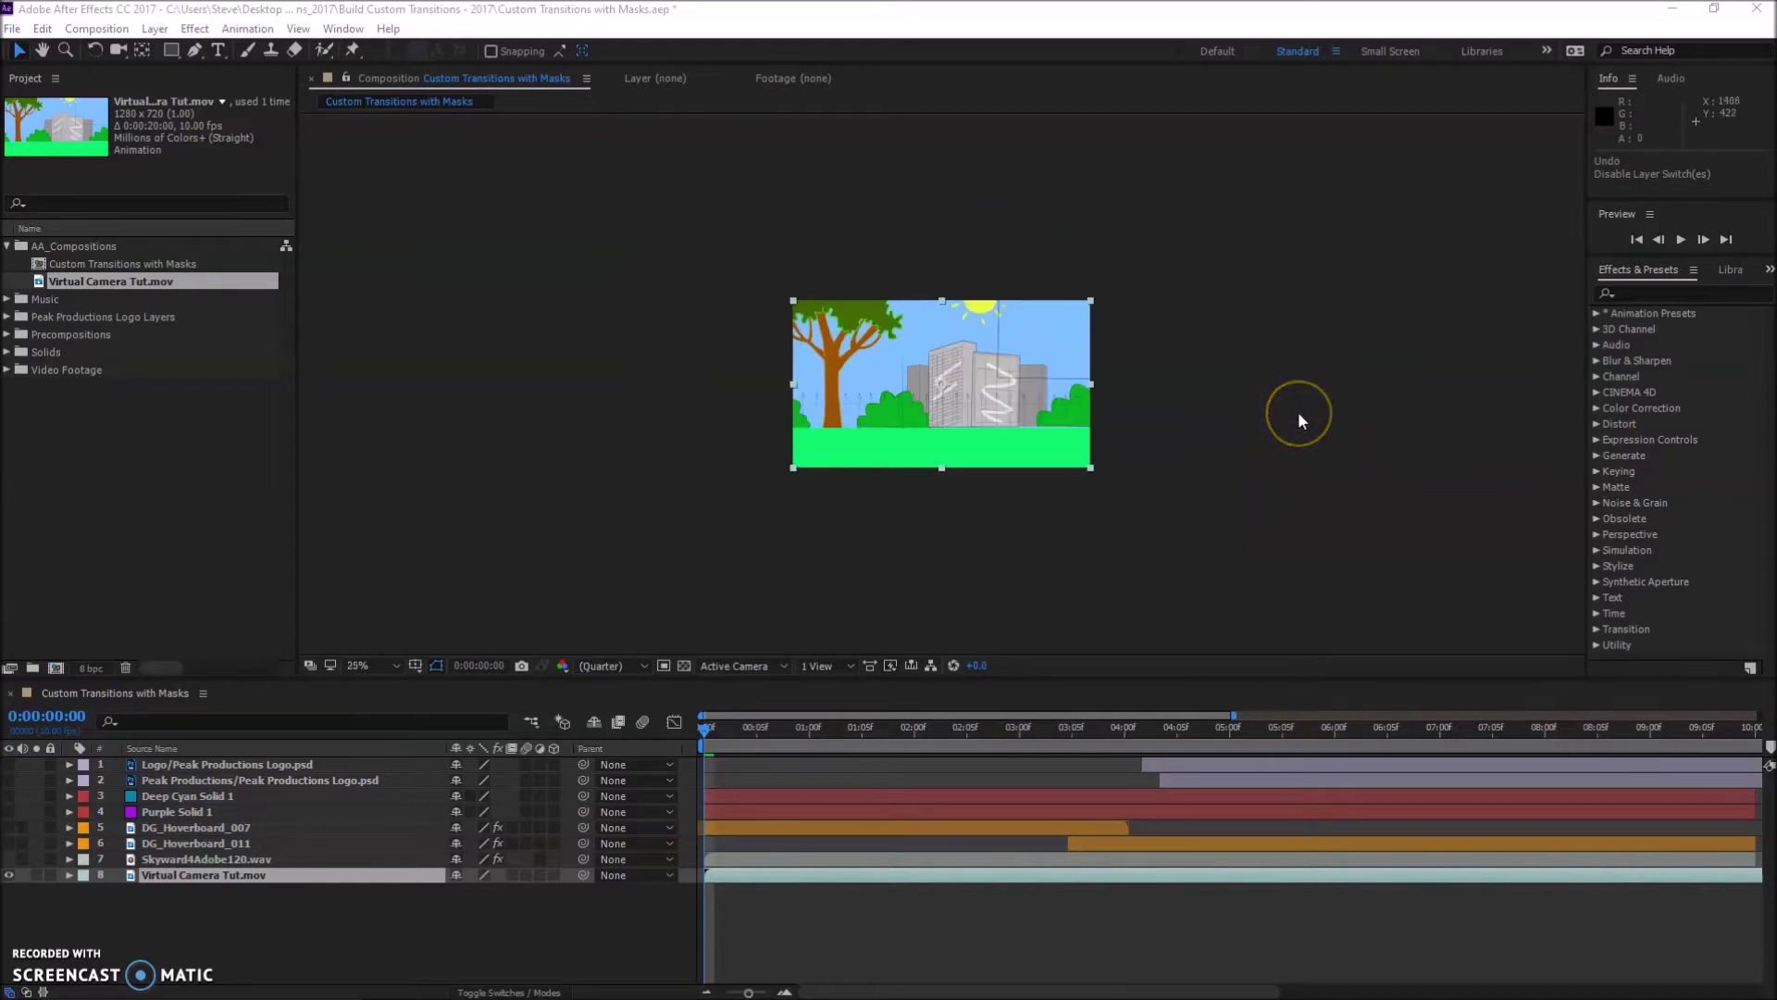
- Reset the viewer magnification and turn Purple Solid 1's visibility back on
key("period")
key("comma")
key("comma")
key("period")
left_click(1061, 318)
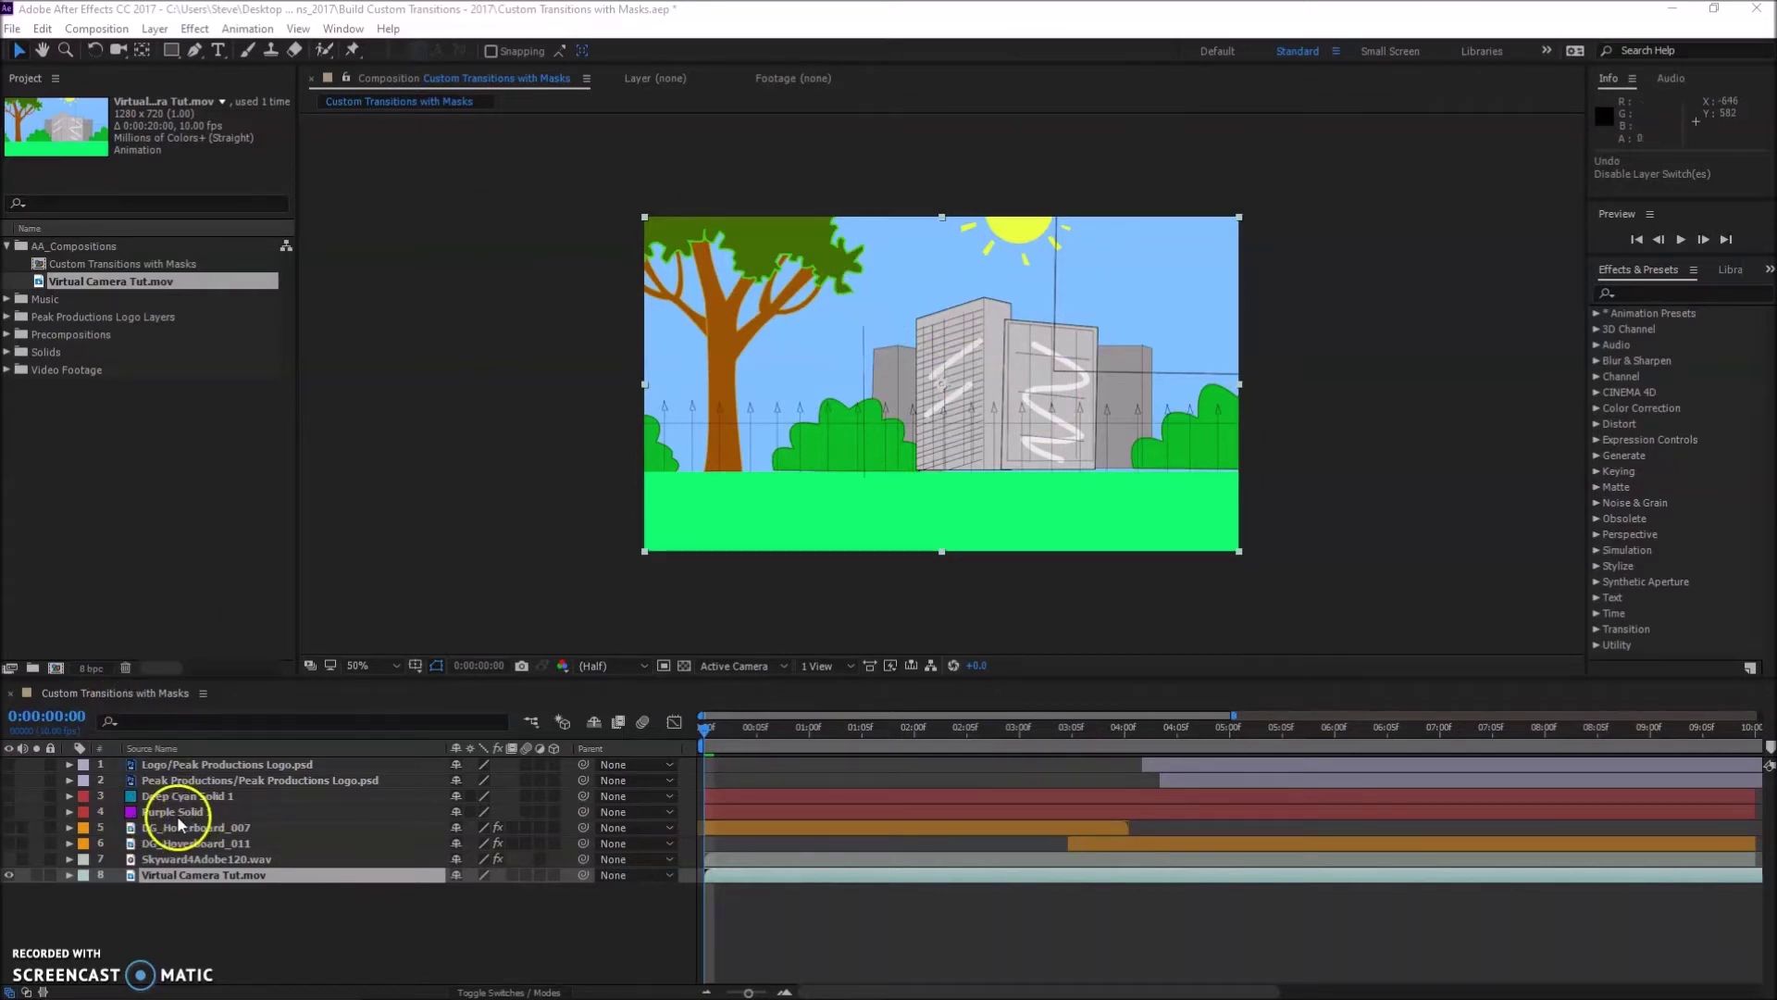
left_click(9, 813)
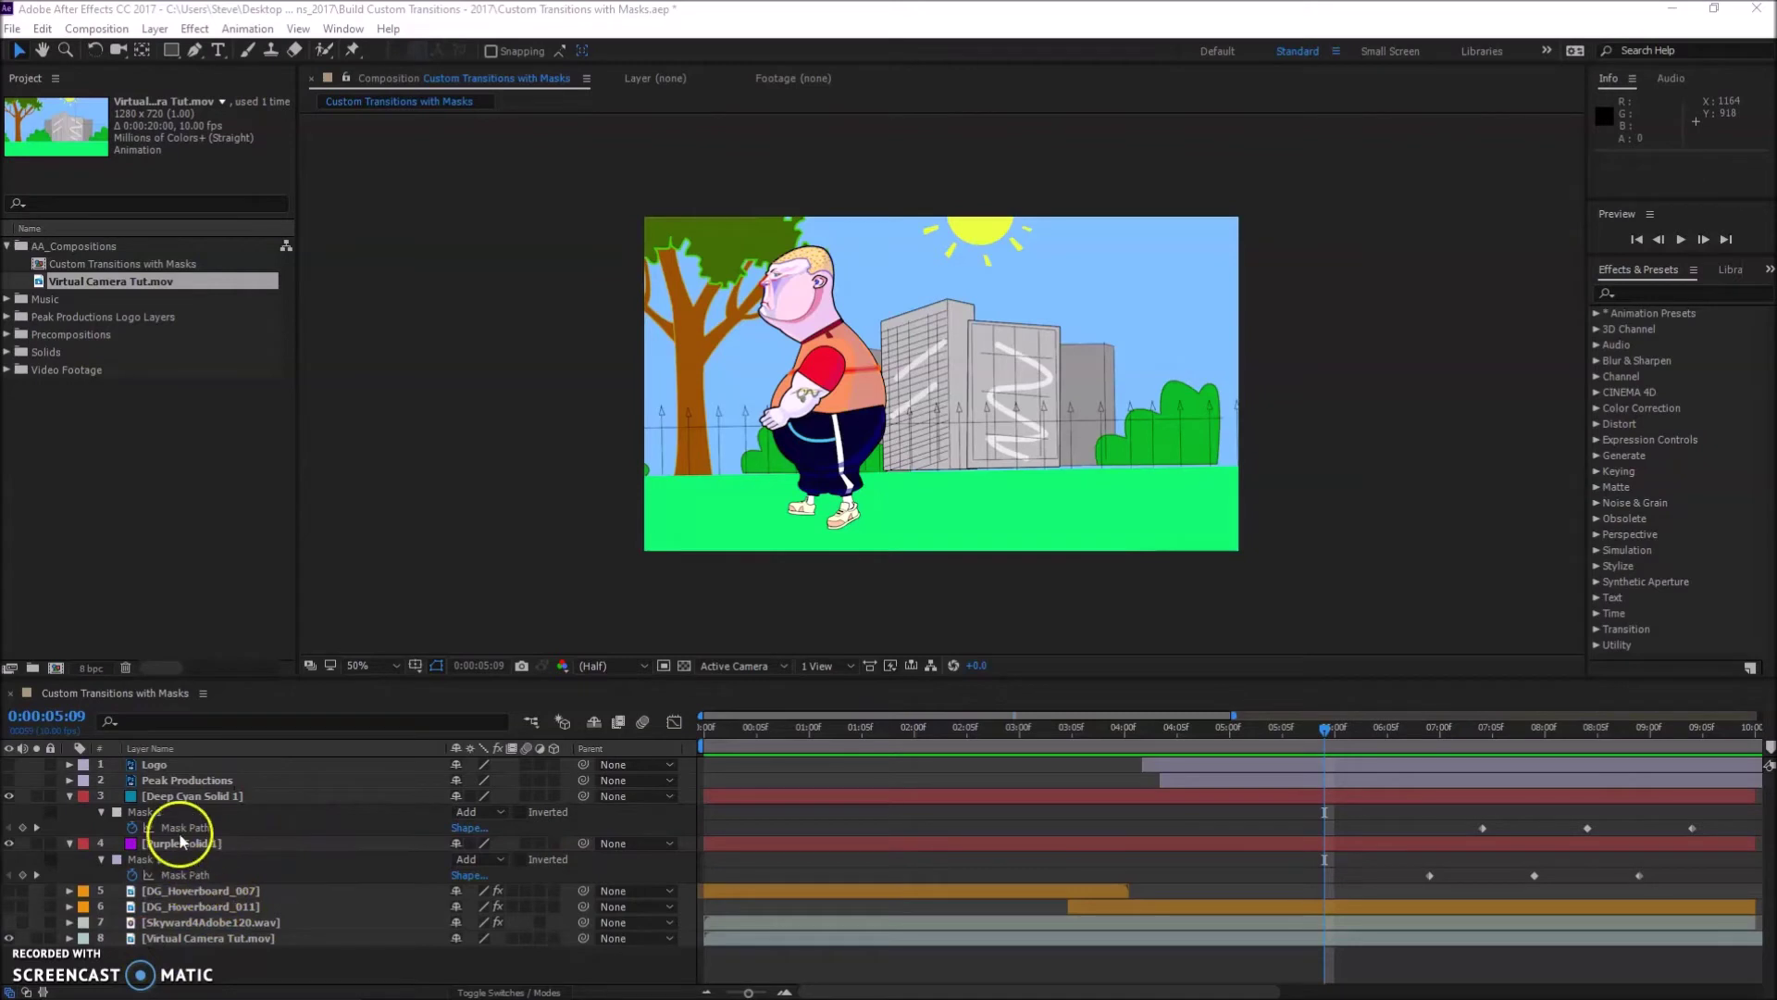
- Add a new solid layer to the composition through the timeline's New > Solid option
right_click(211, 959)
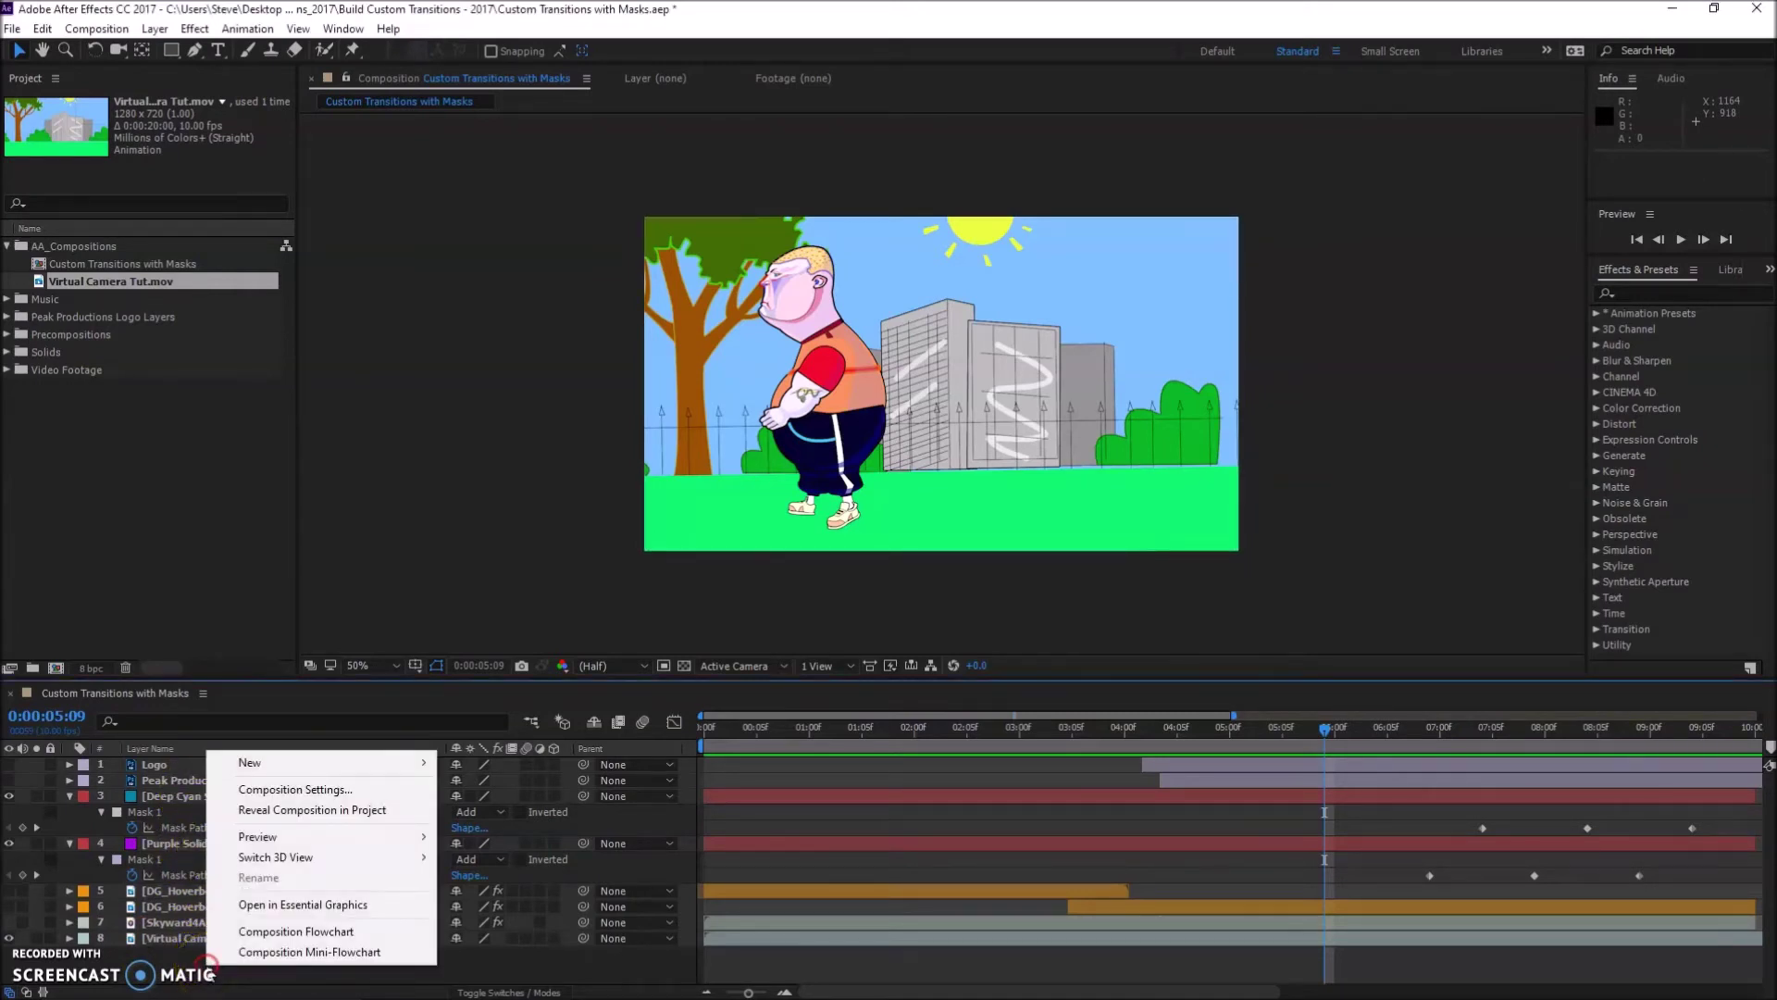
left_click(305, 769)
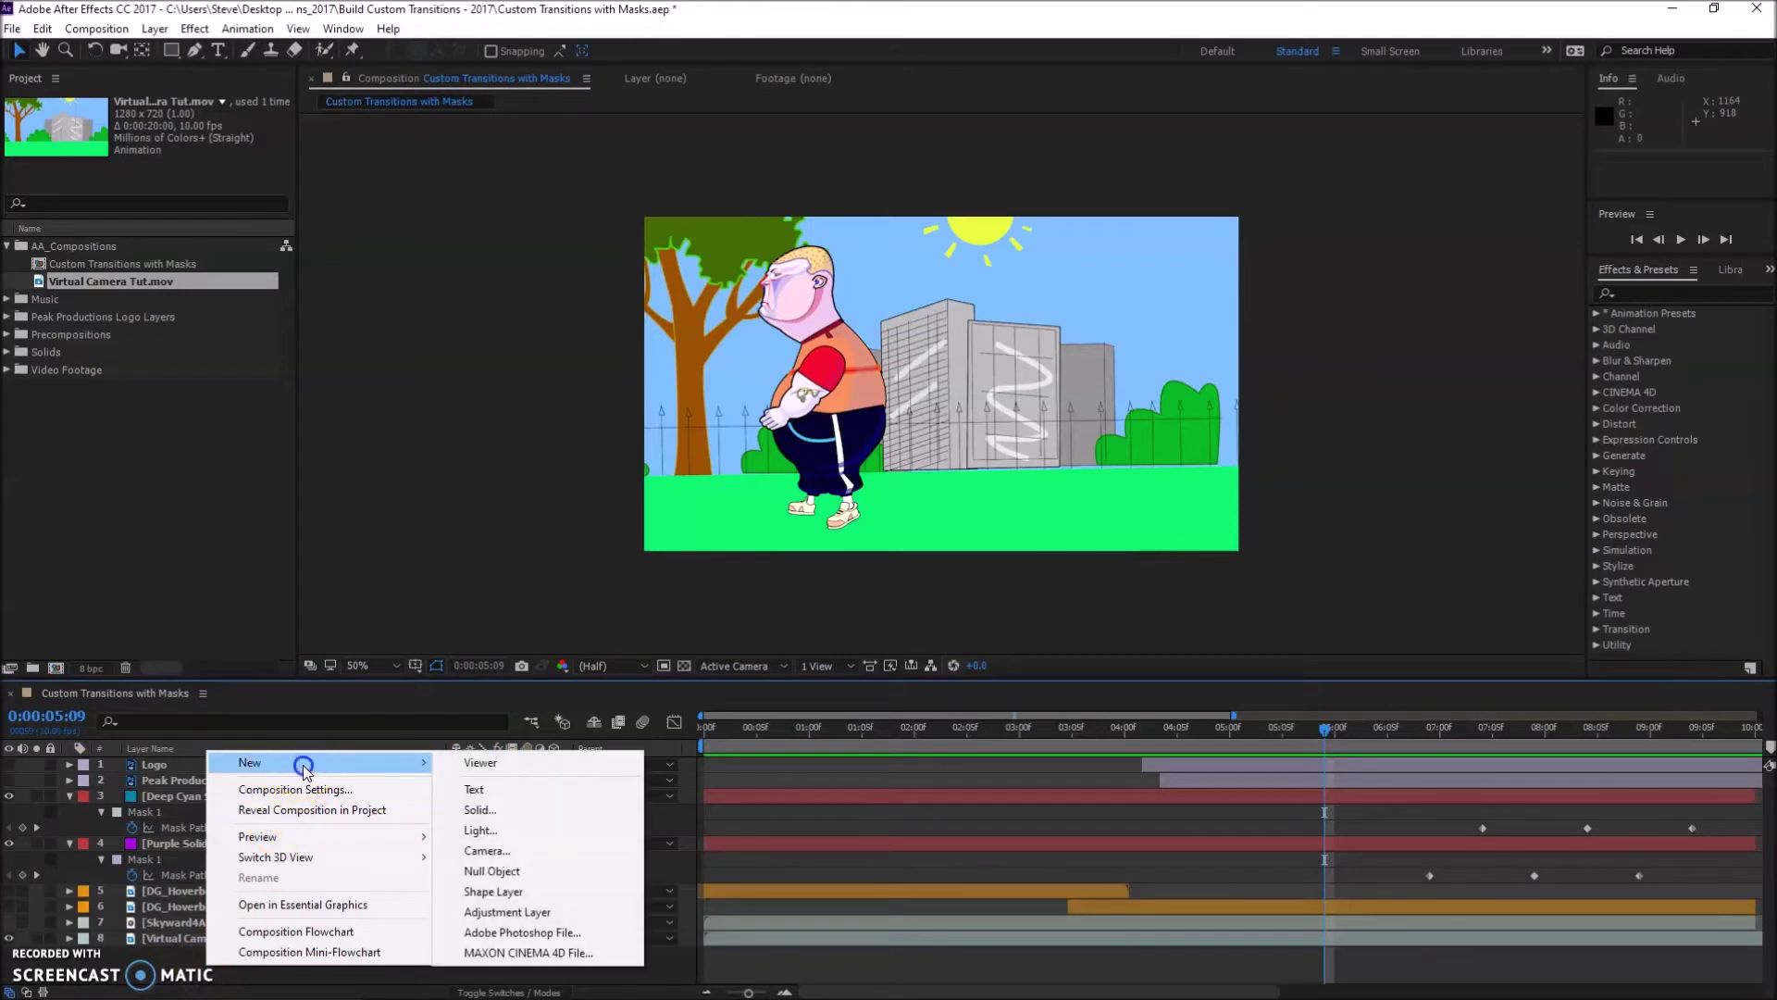
left_click(481, 810)
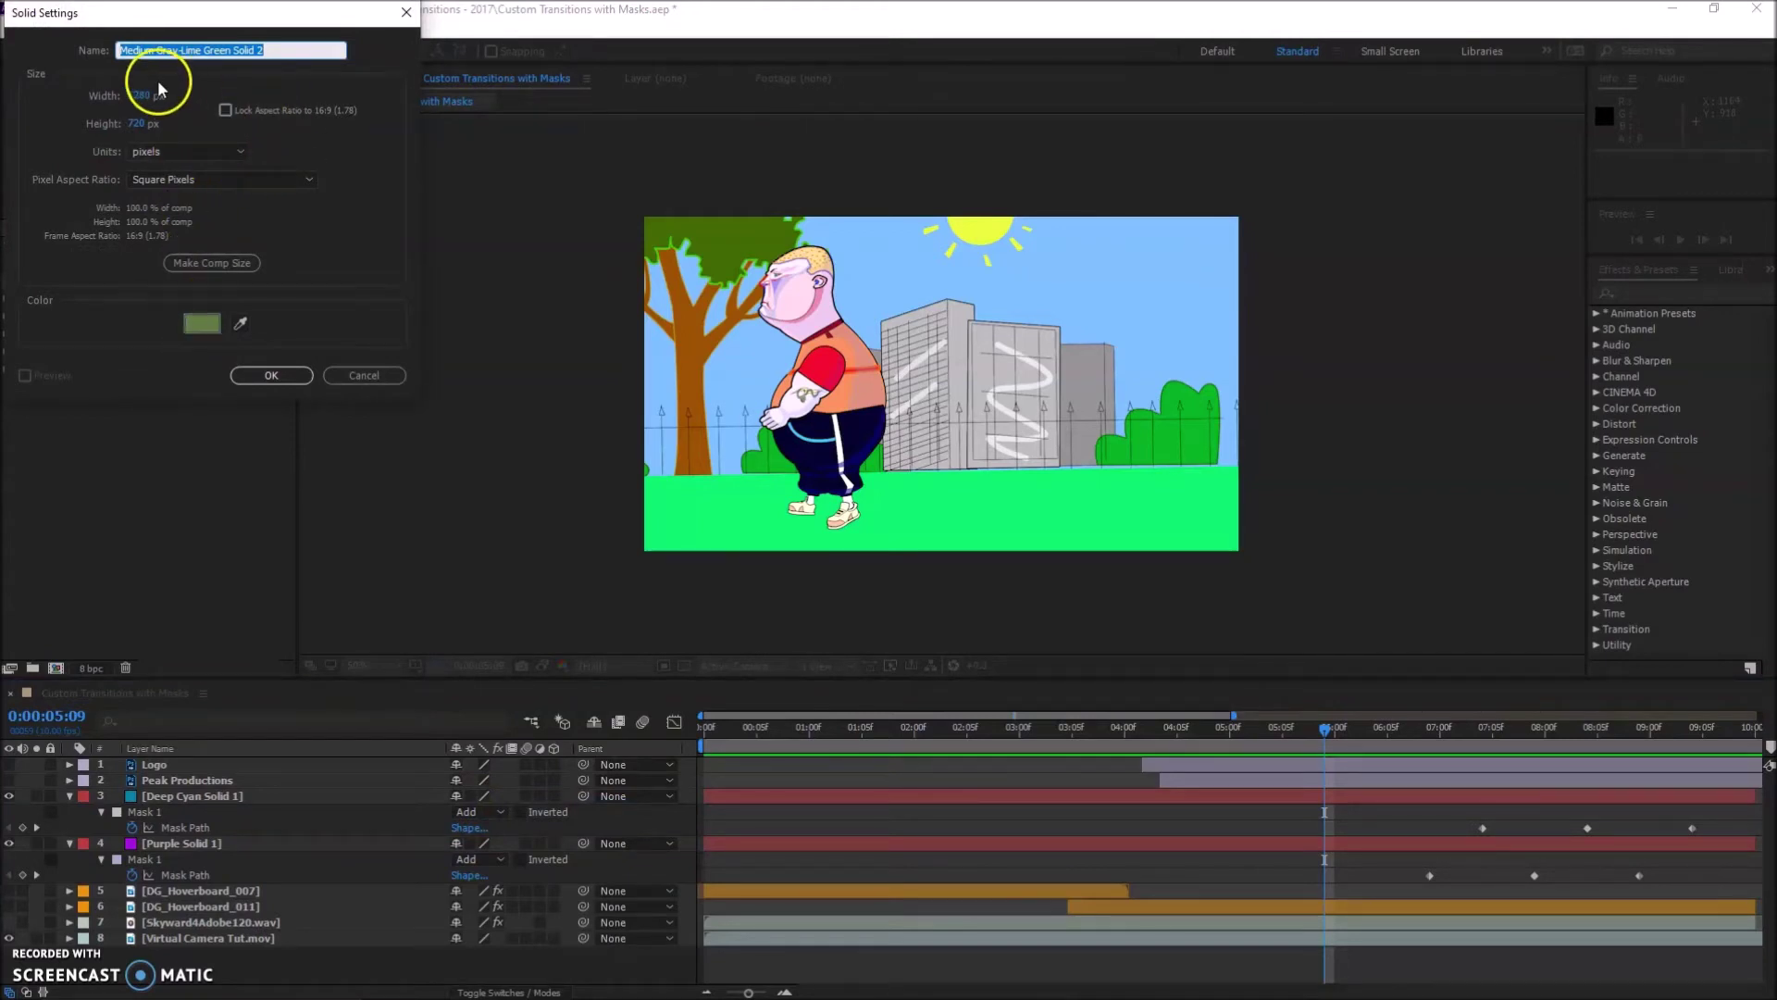
left_click(269, 372)
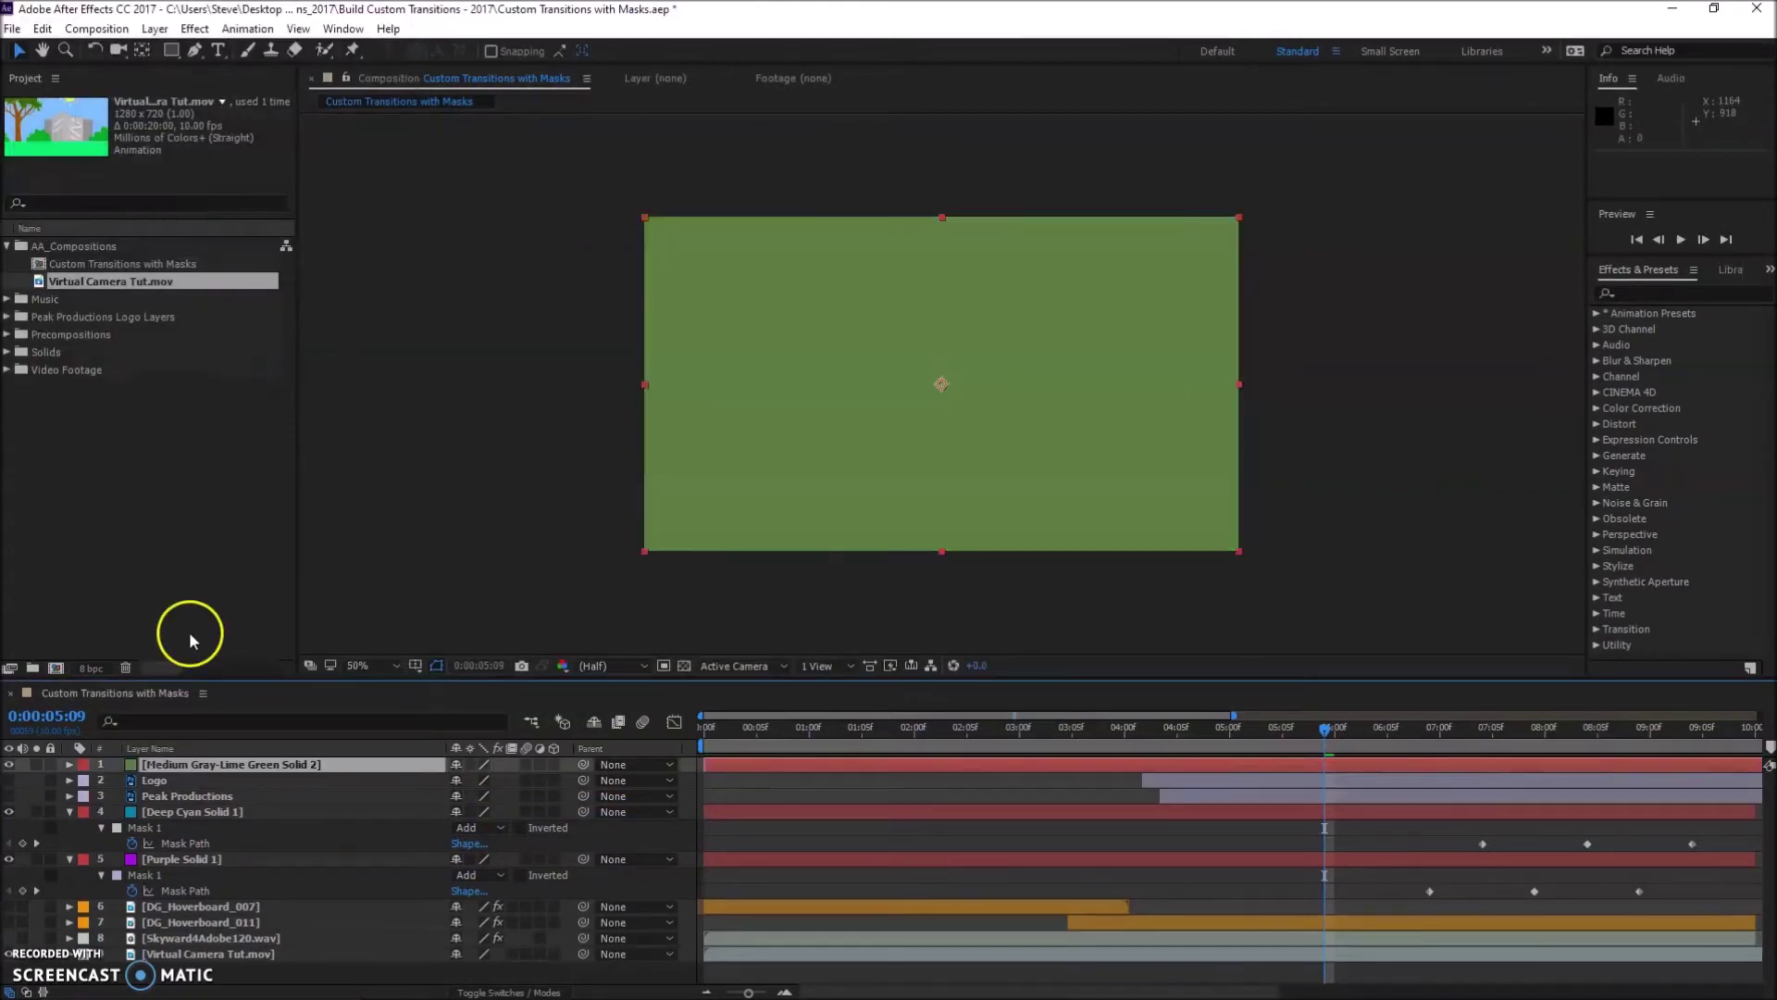
- Select the new green solid, choose the Rectangle mask tool, and select Purple Solid 1
left_click(169, 764)
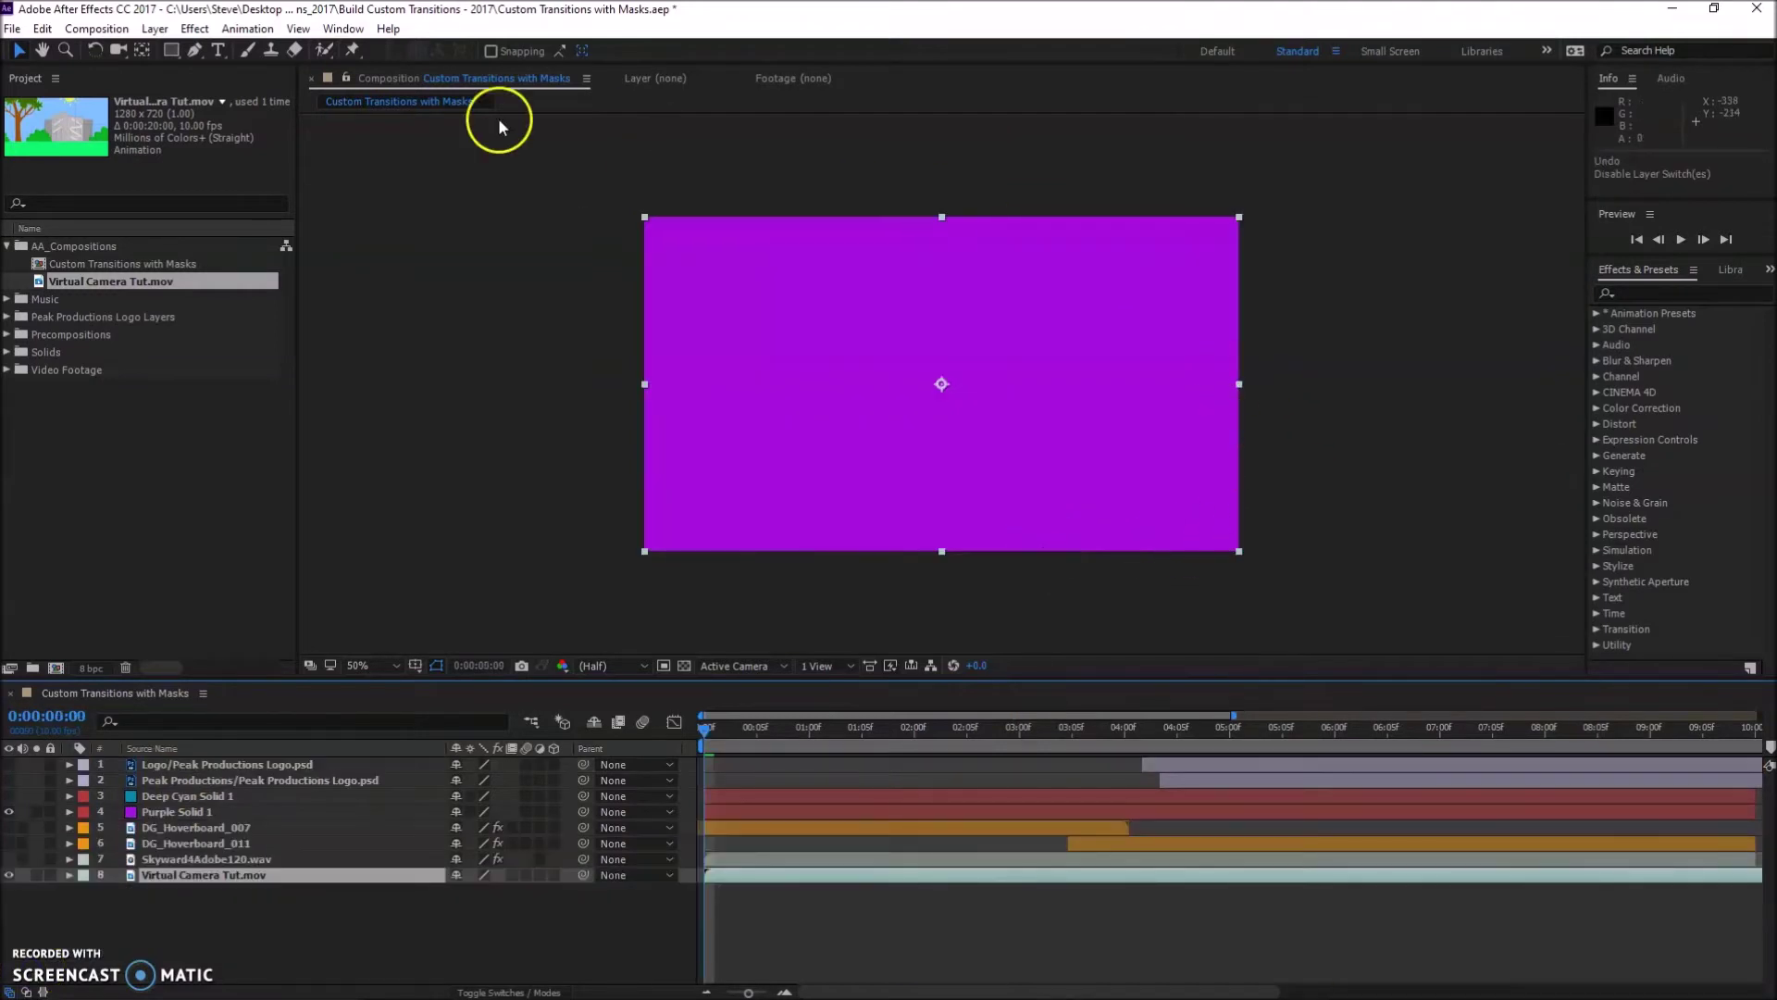
left_click(172, 52)
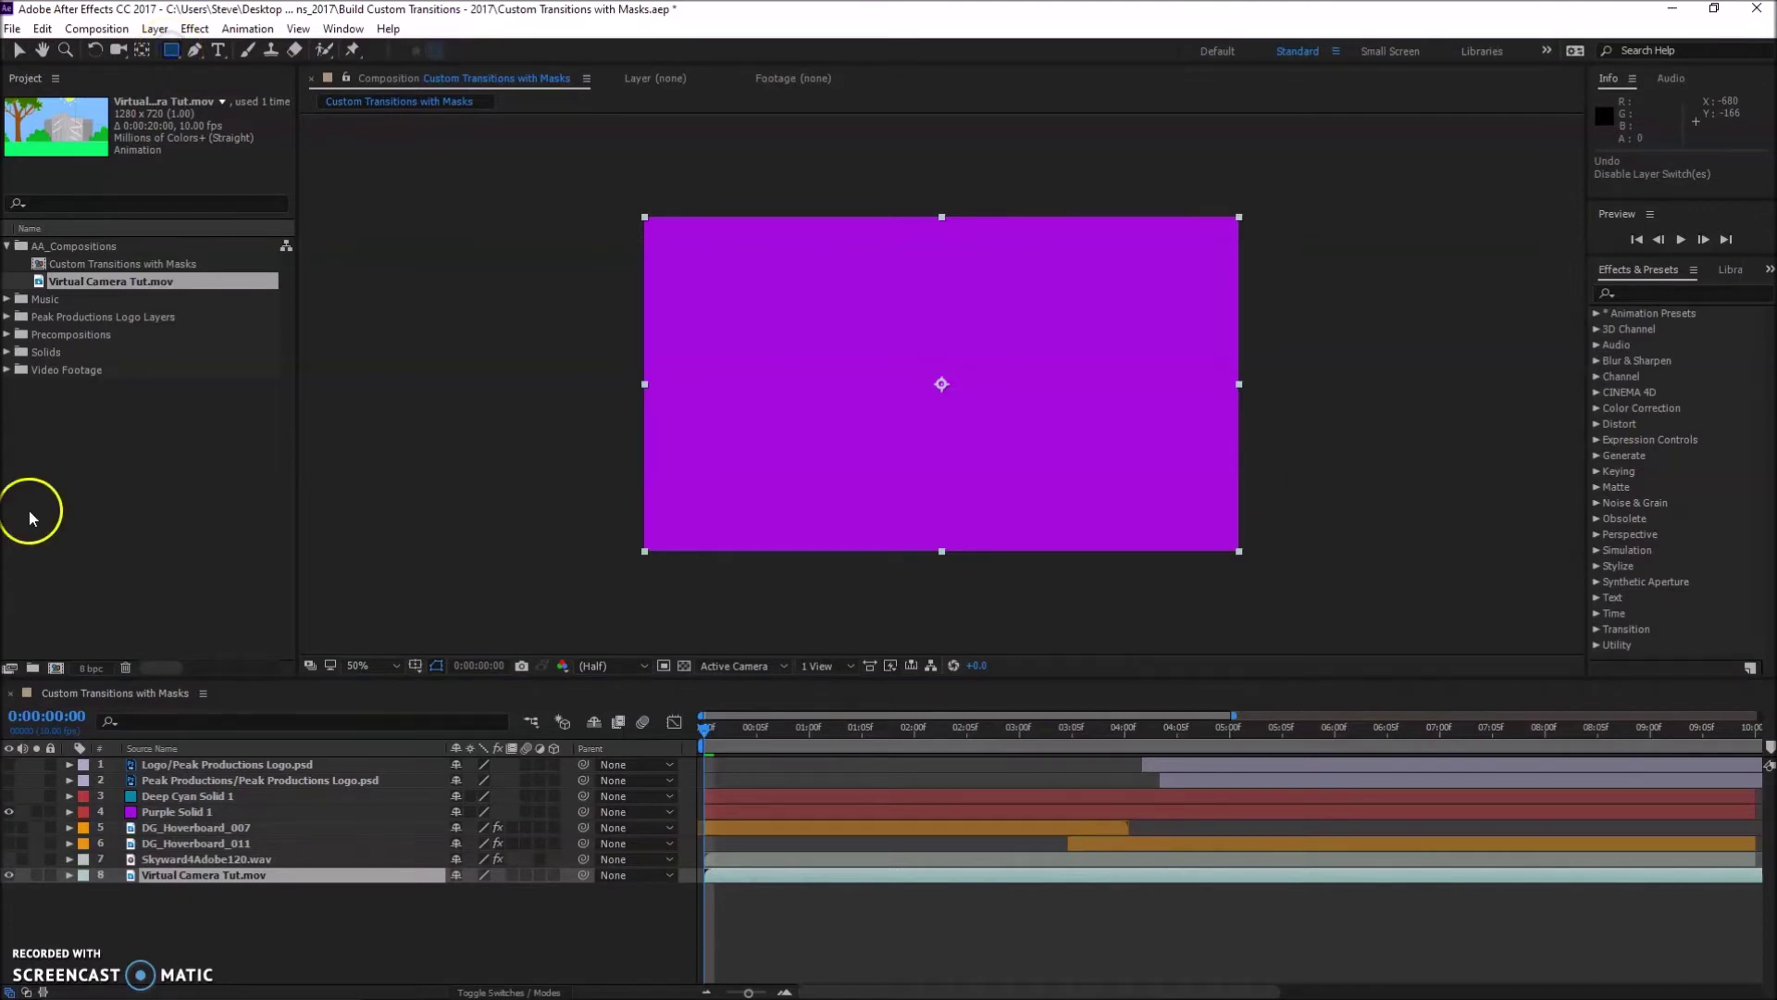
left_click(184, 813)
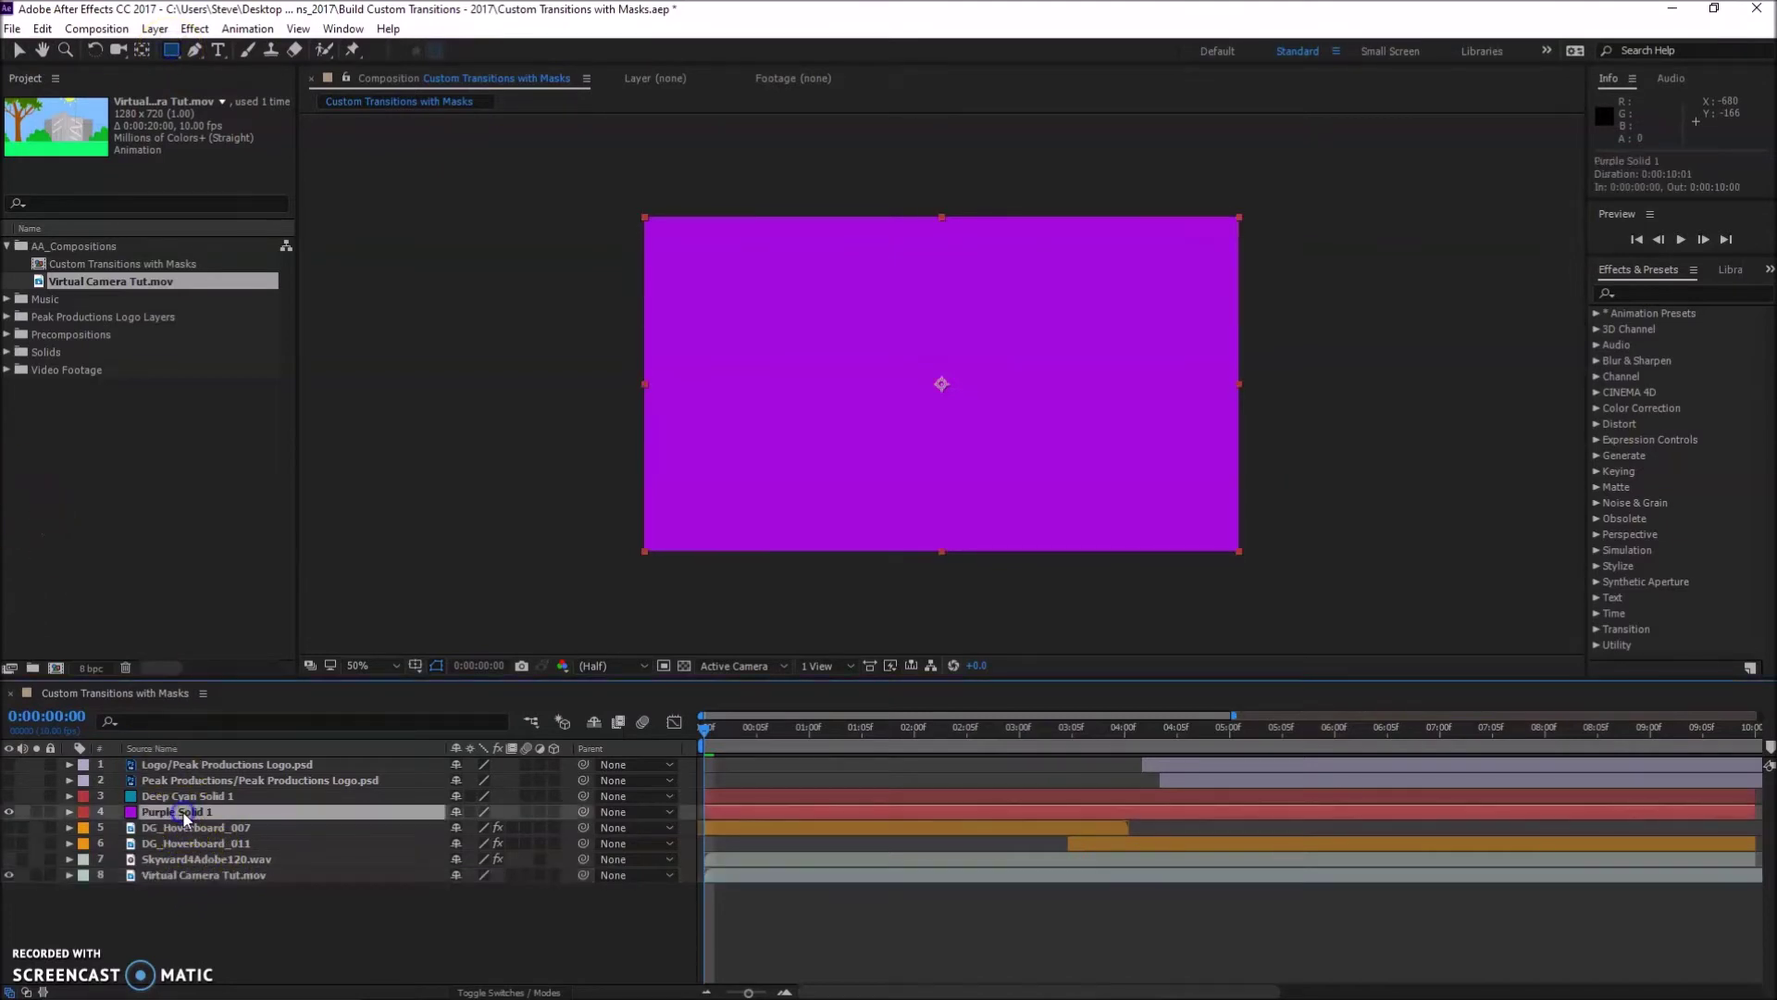
- Draw a tall rectangle mask on Purple Solid 1 and move it toward the frame's right edge
left_click(169, 815)
left_click_drag(1280, 183, 1420, 586)
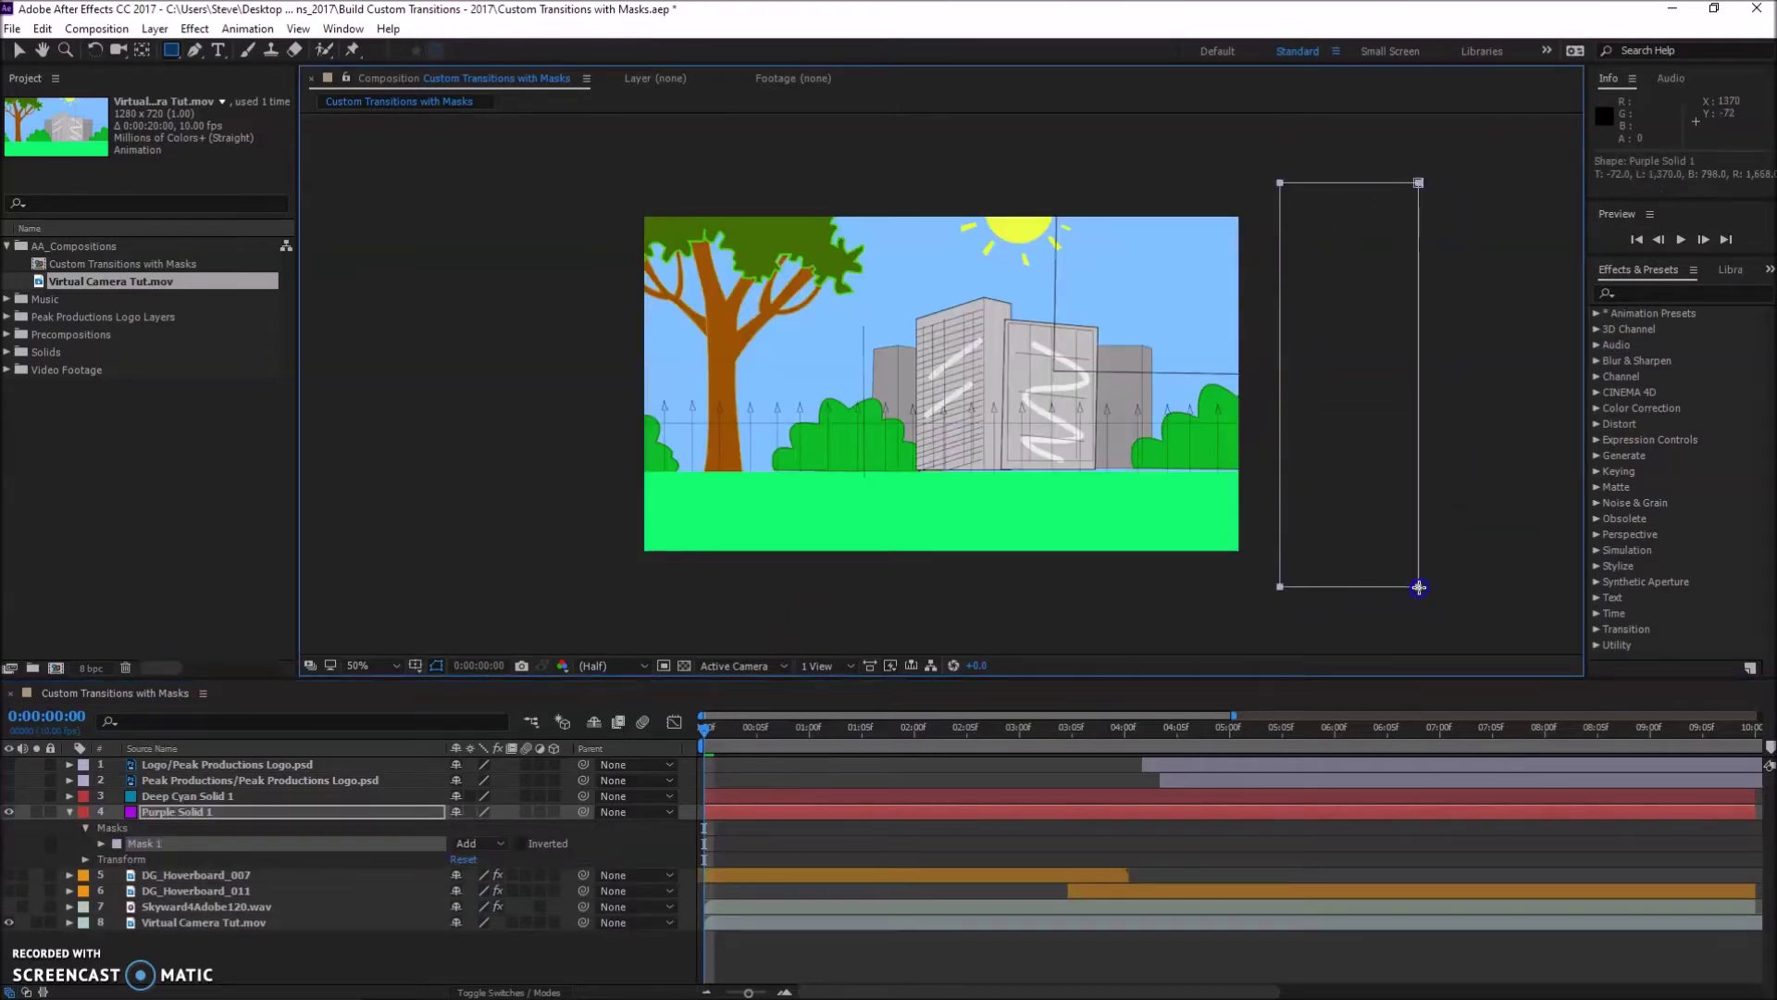
left_click(18, 49)
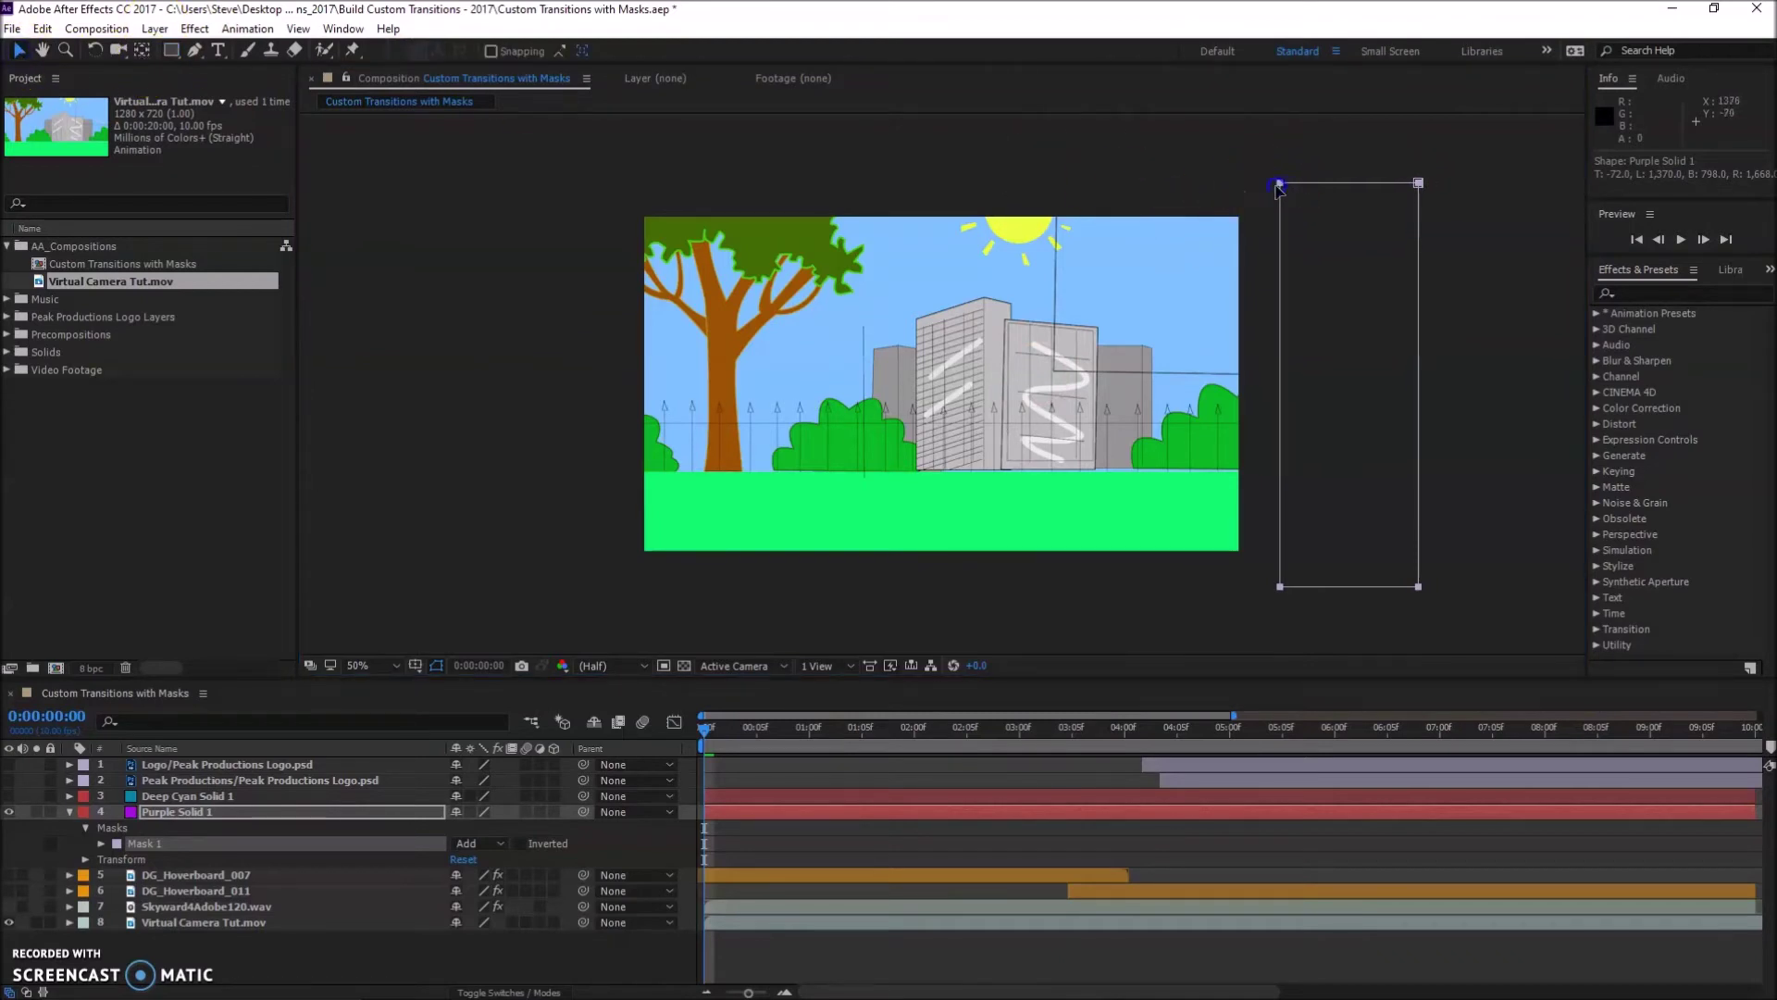
left_click_drag(1284, 183, 910, 183)
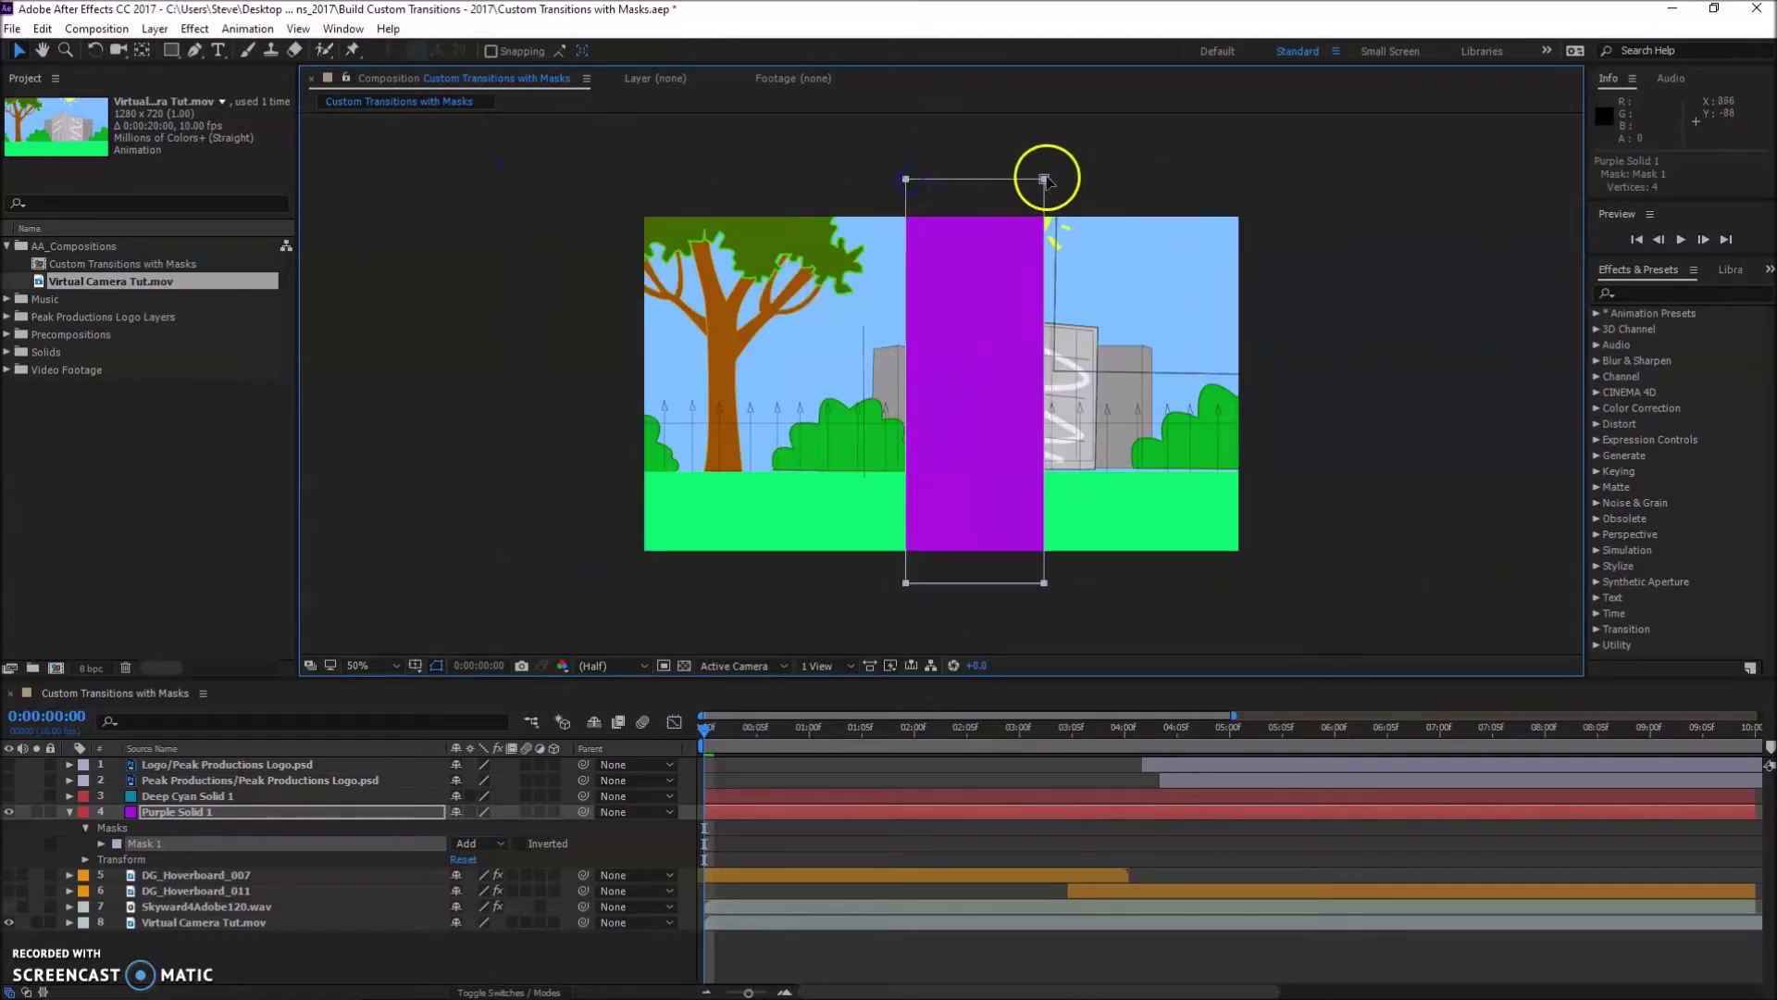
left_click_drag(1044, 178, 1127, 180)
- Try slanting the mask's left corners, then undo back to the plain rectangle
left_click(987, 181)
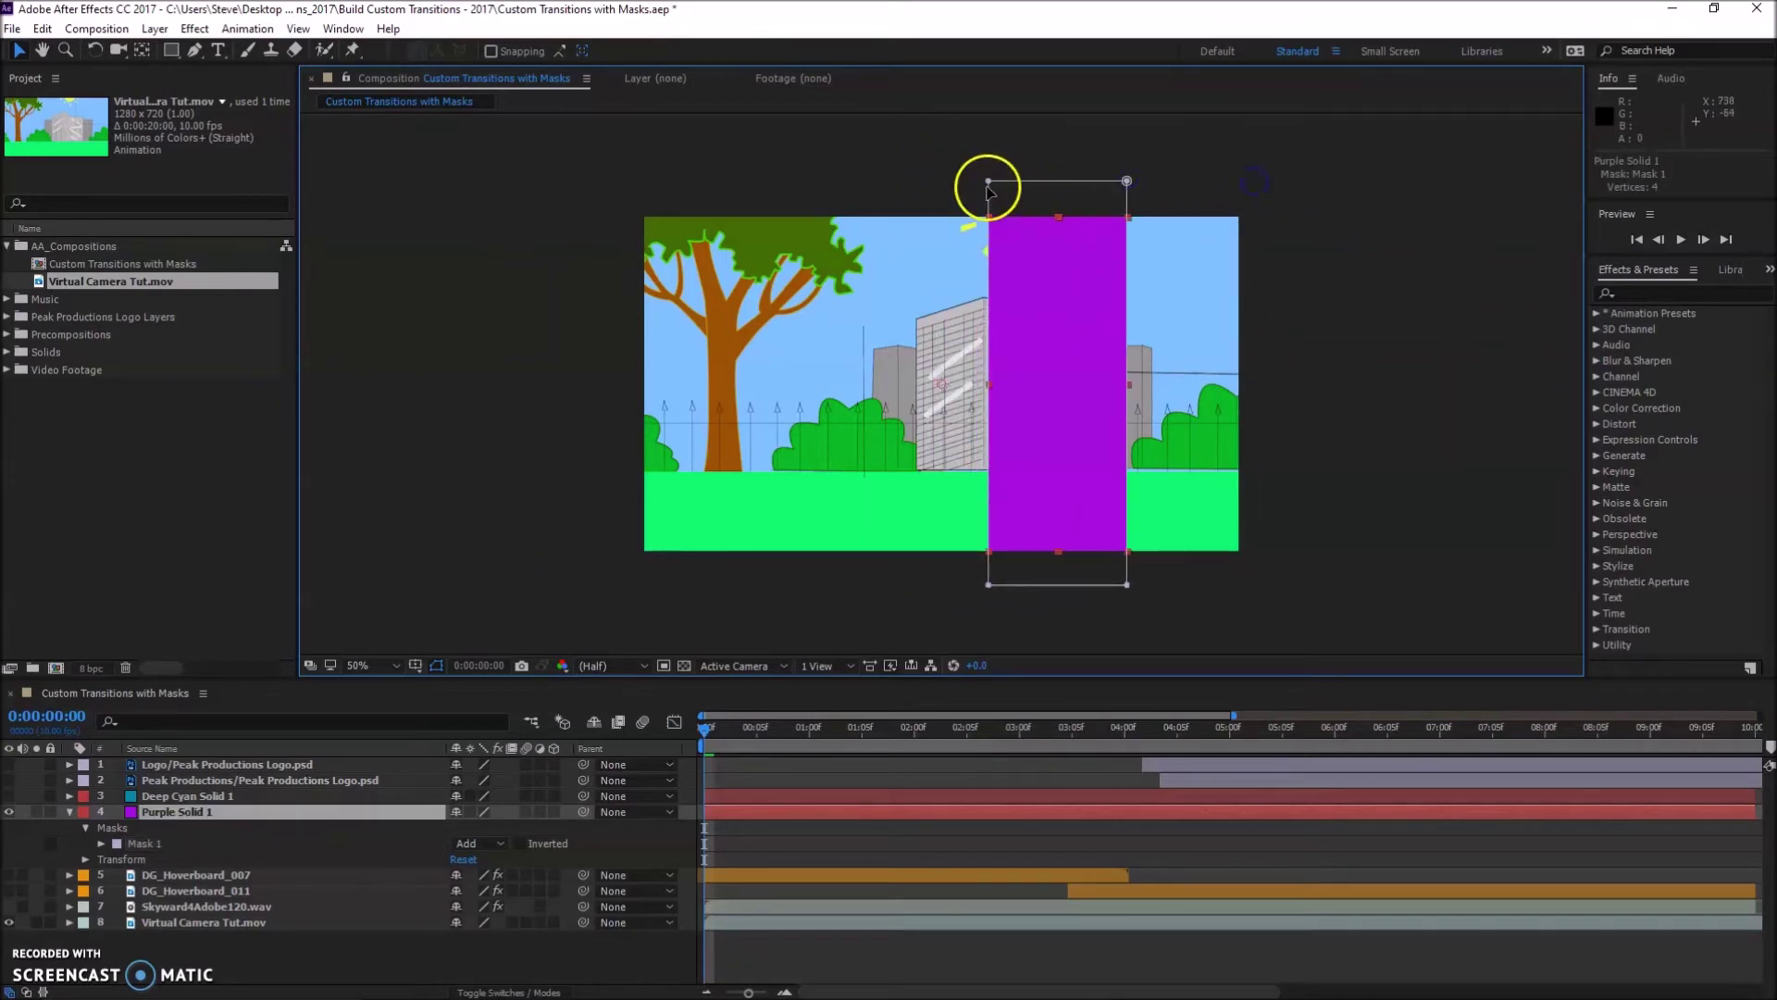
left_click_drag(986, 182, 834, 327)
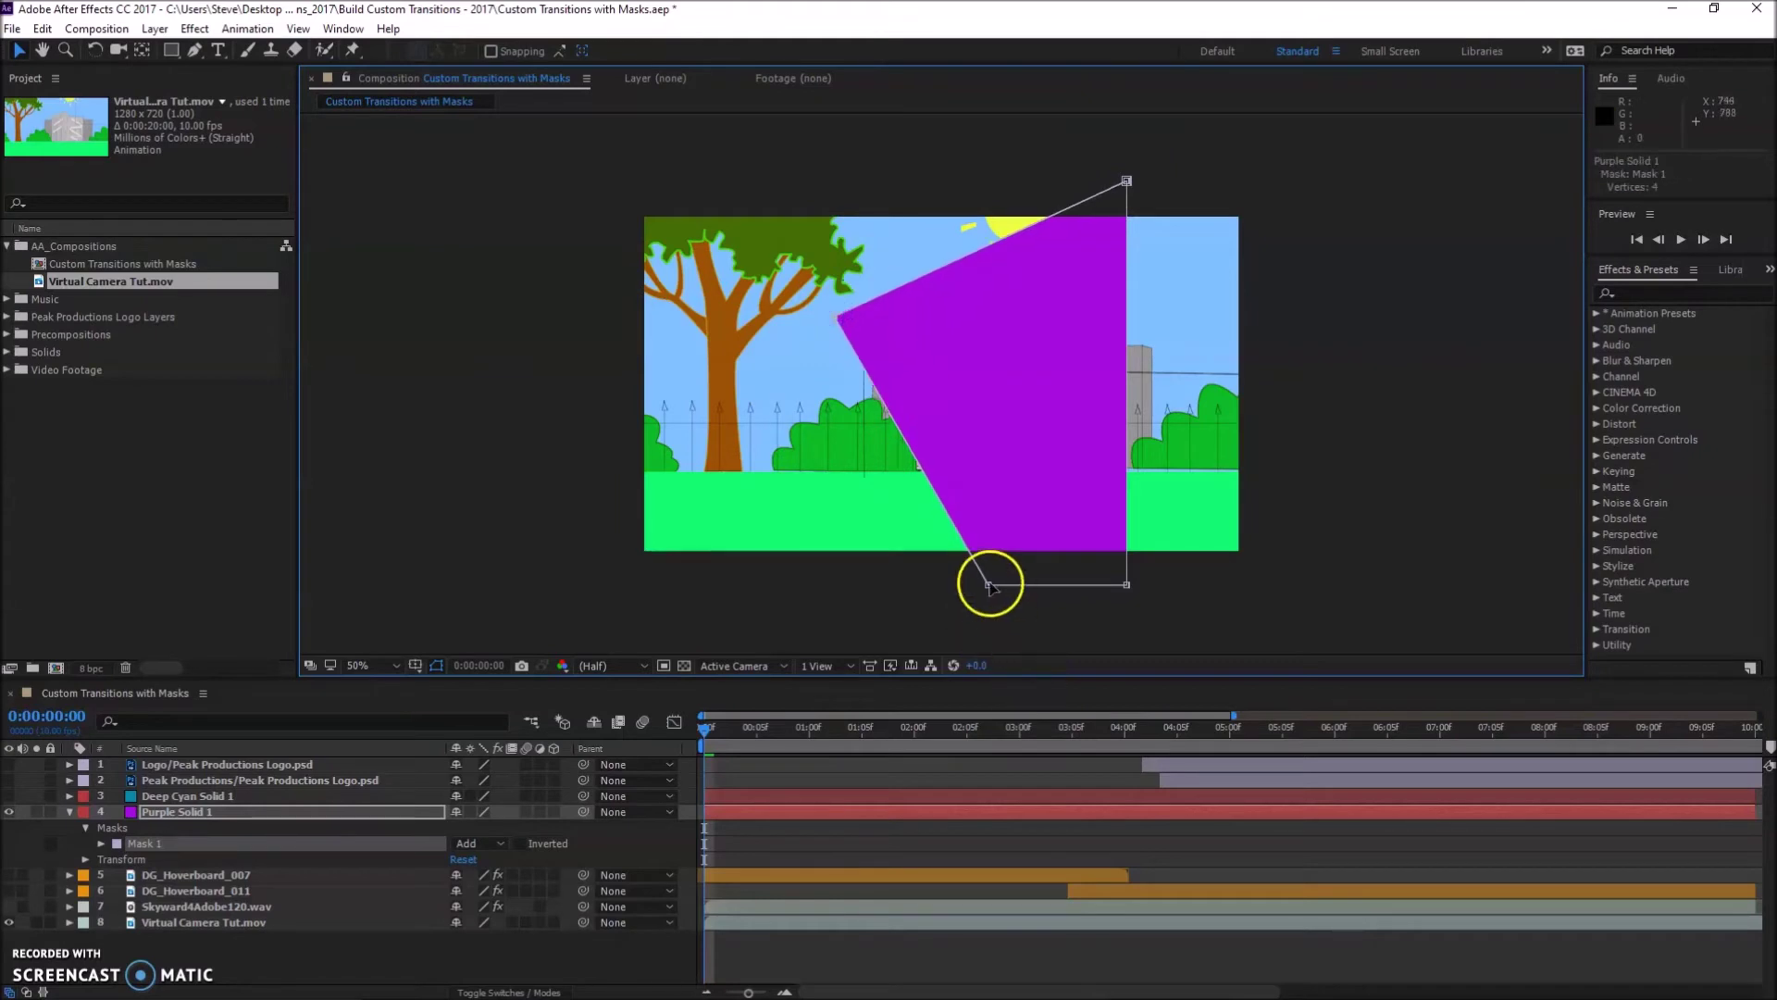
left_click_drag(988, 583, 745, 456)
key("ctrl+z")
key("ctrl+z")
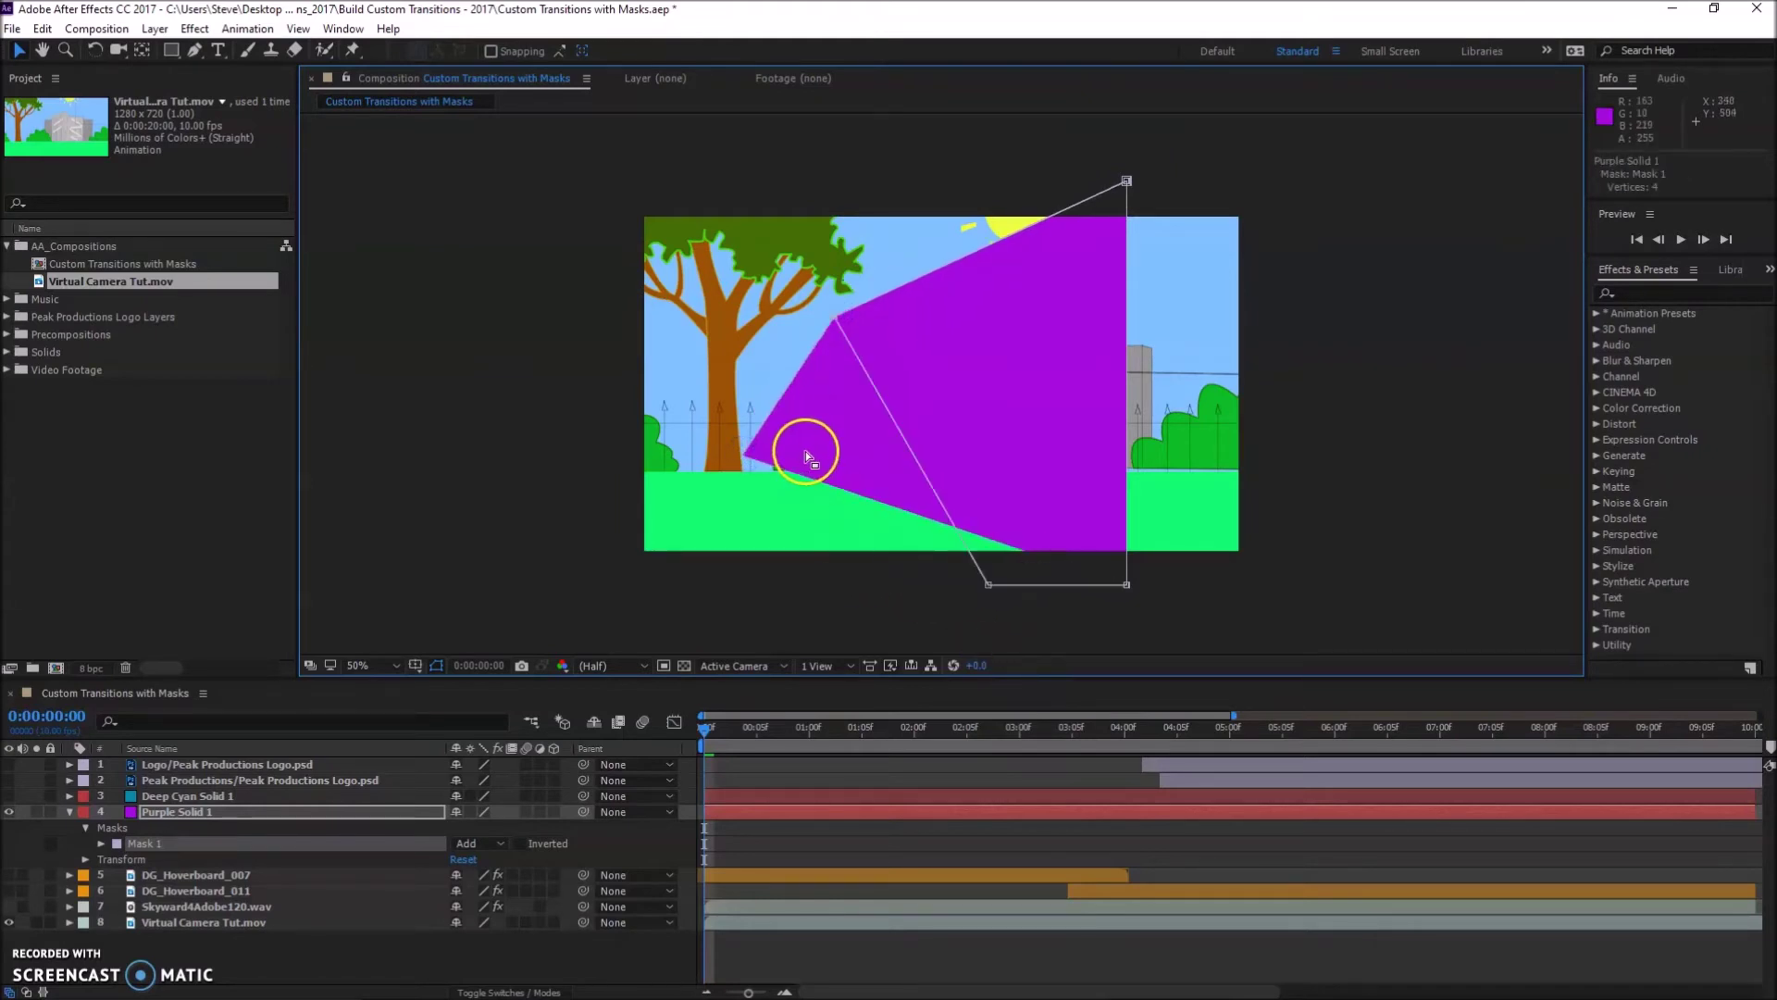
key("ctrl+z")
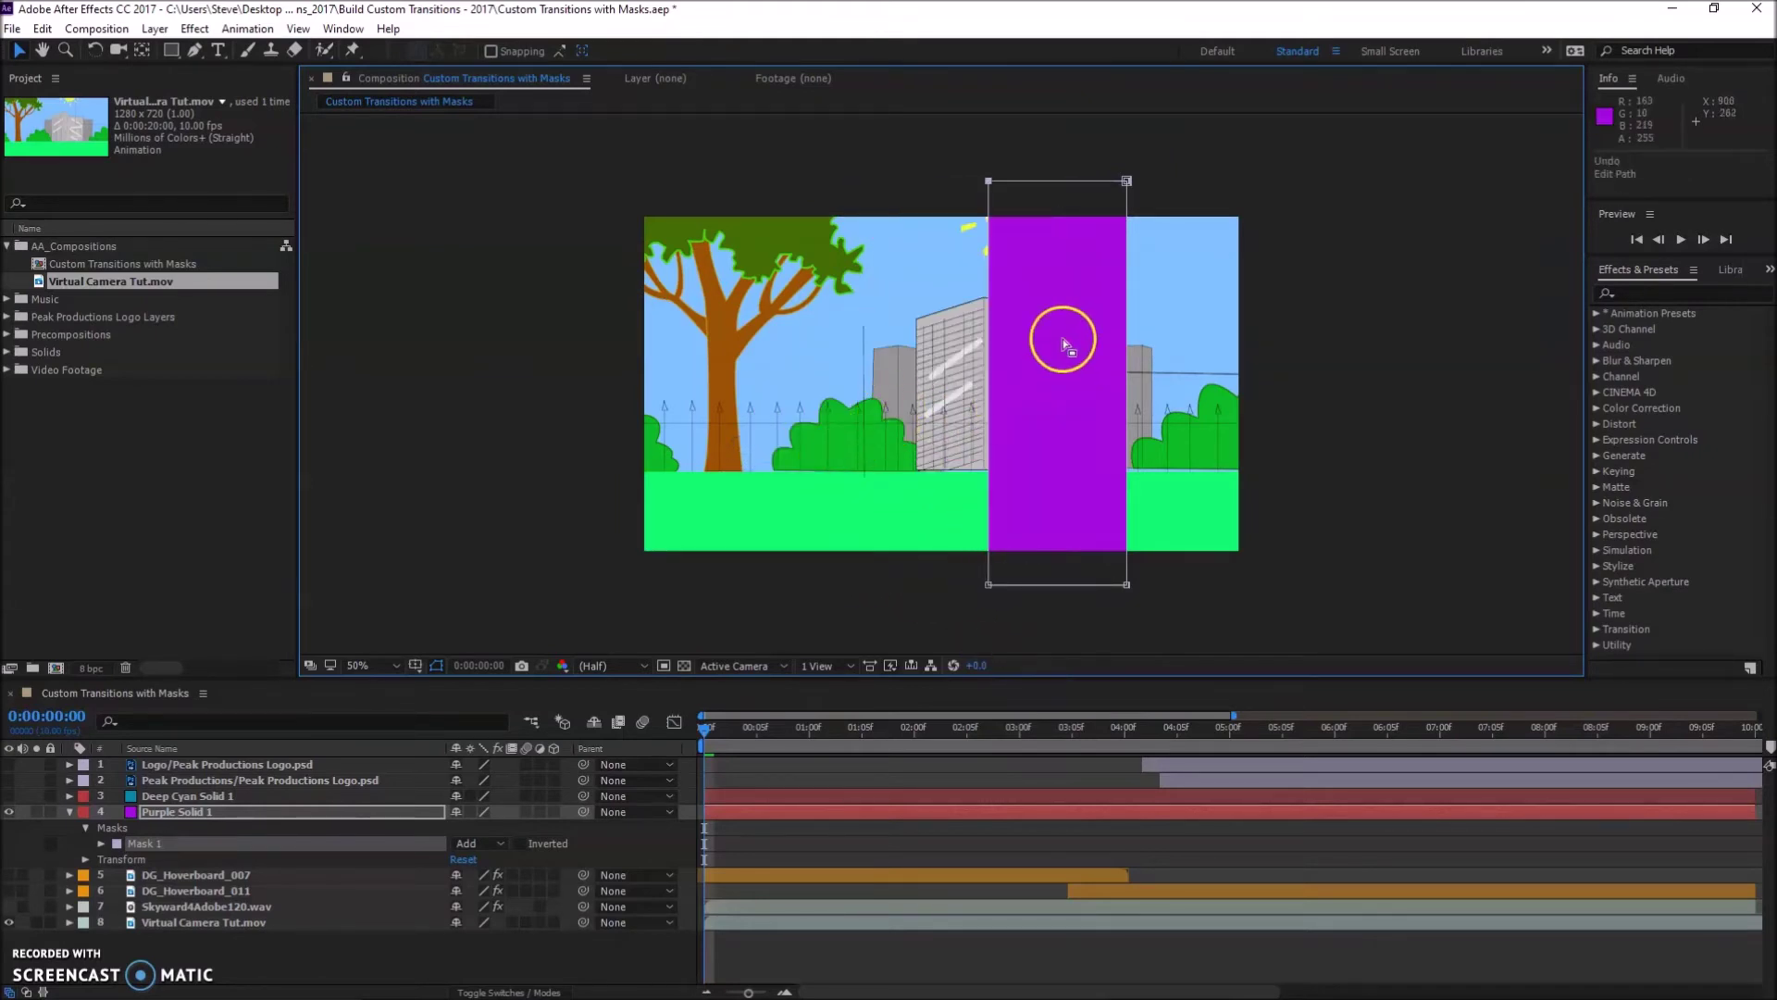
key("u")
key("k")
left_click_drag(1060, 755, 1102, 797)
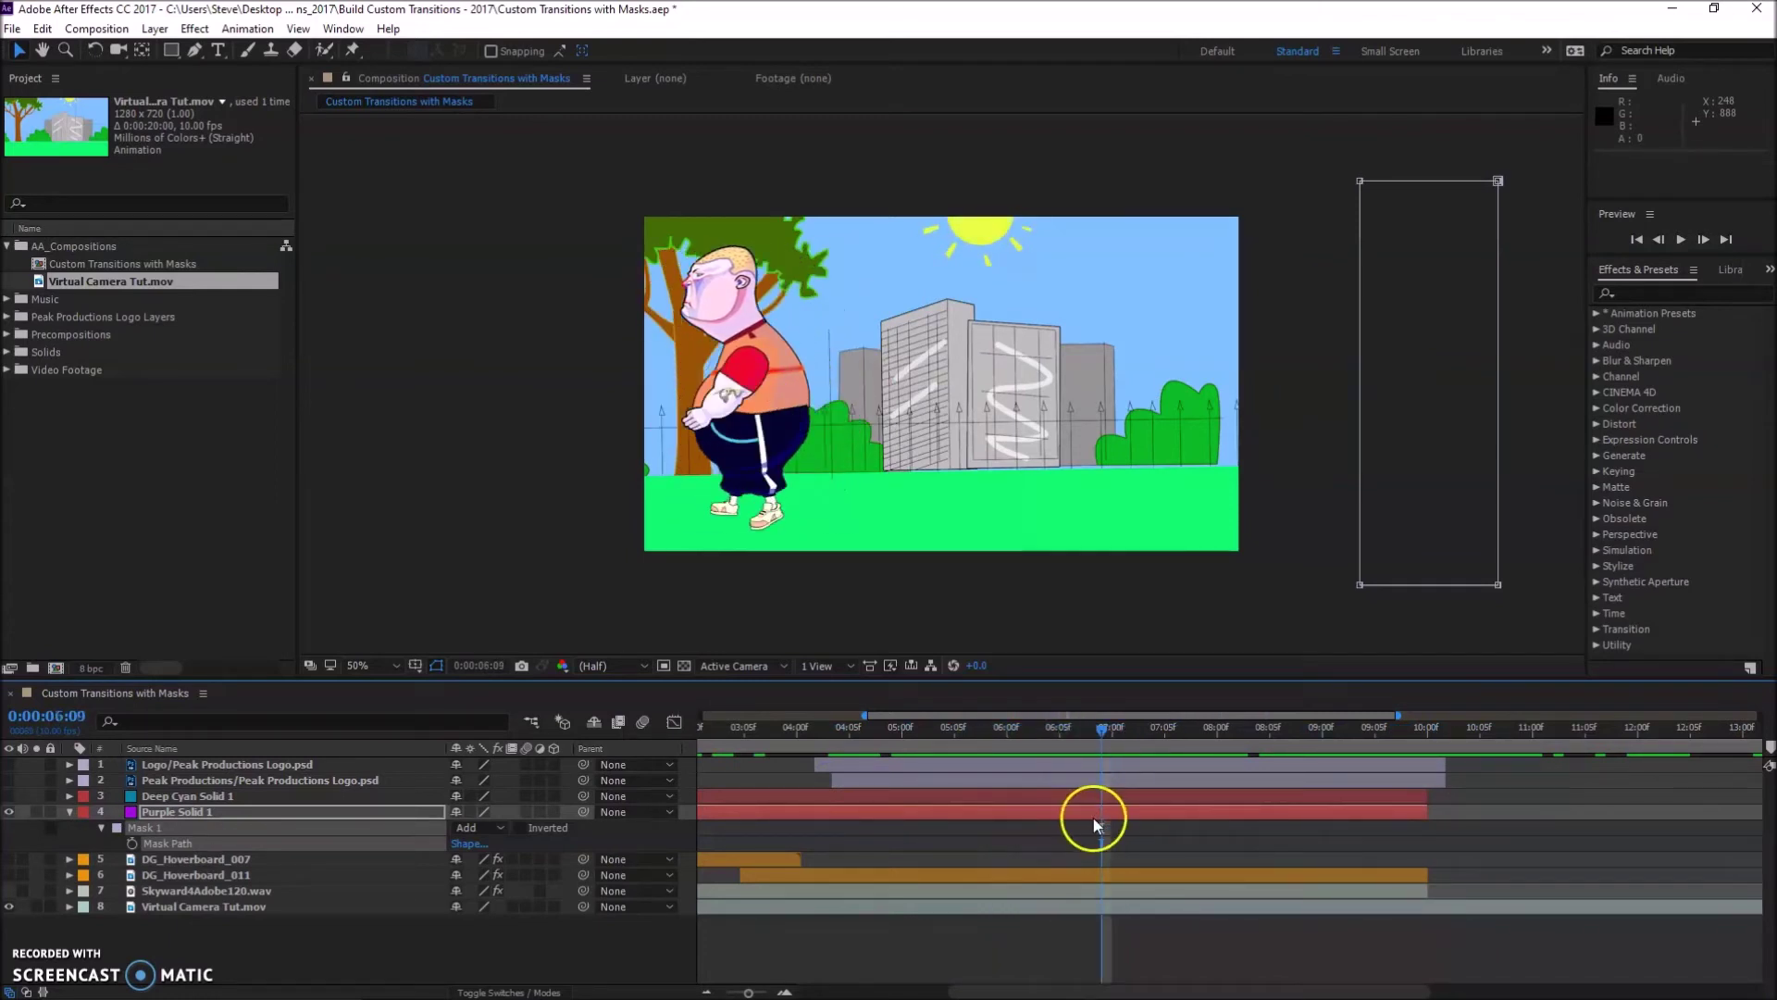
- Set a starting Mask Path keyframe on Purple Solid 1's Mask 1 at 0:00:06:09
left_click(163, 817)
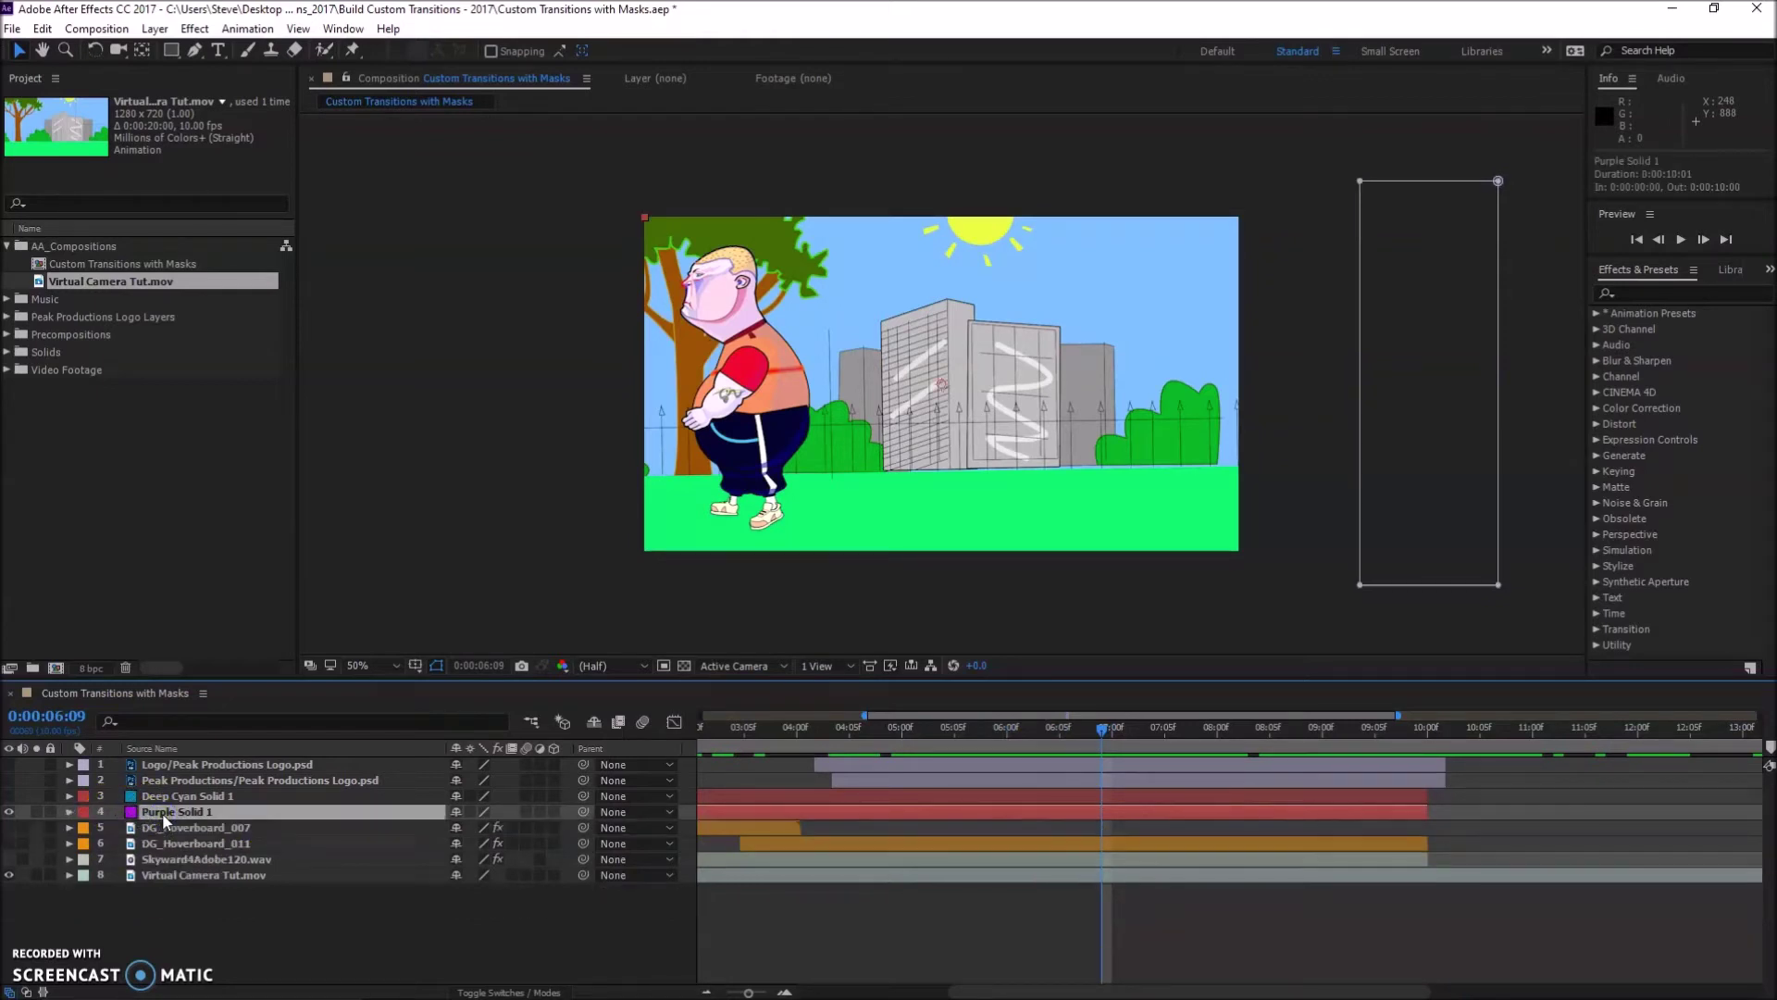
left_click(141, 819)
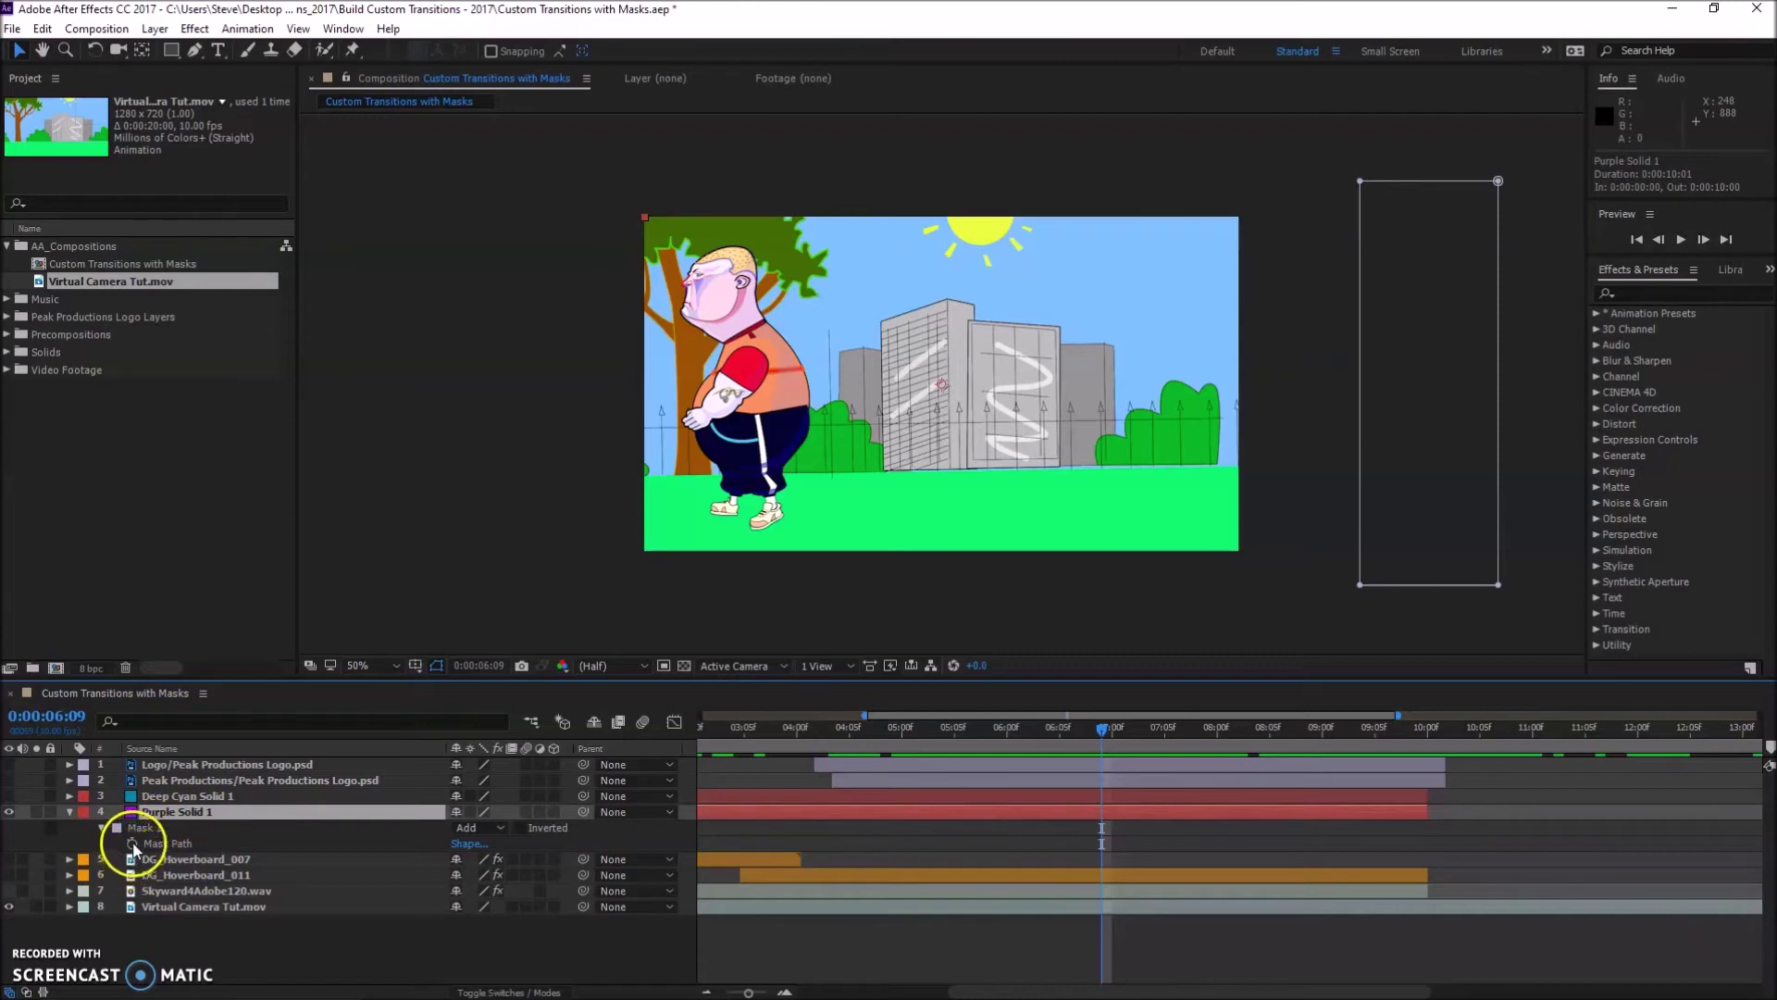
left_click(132, 843)
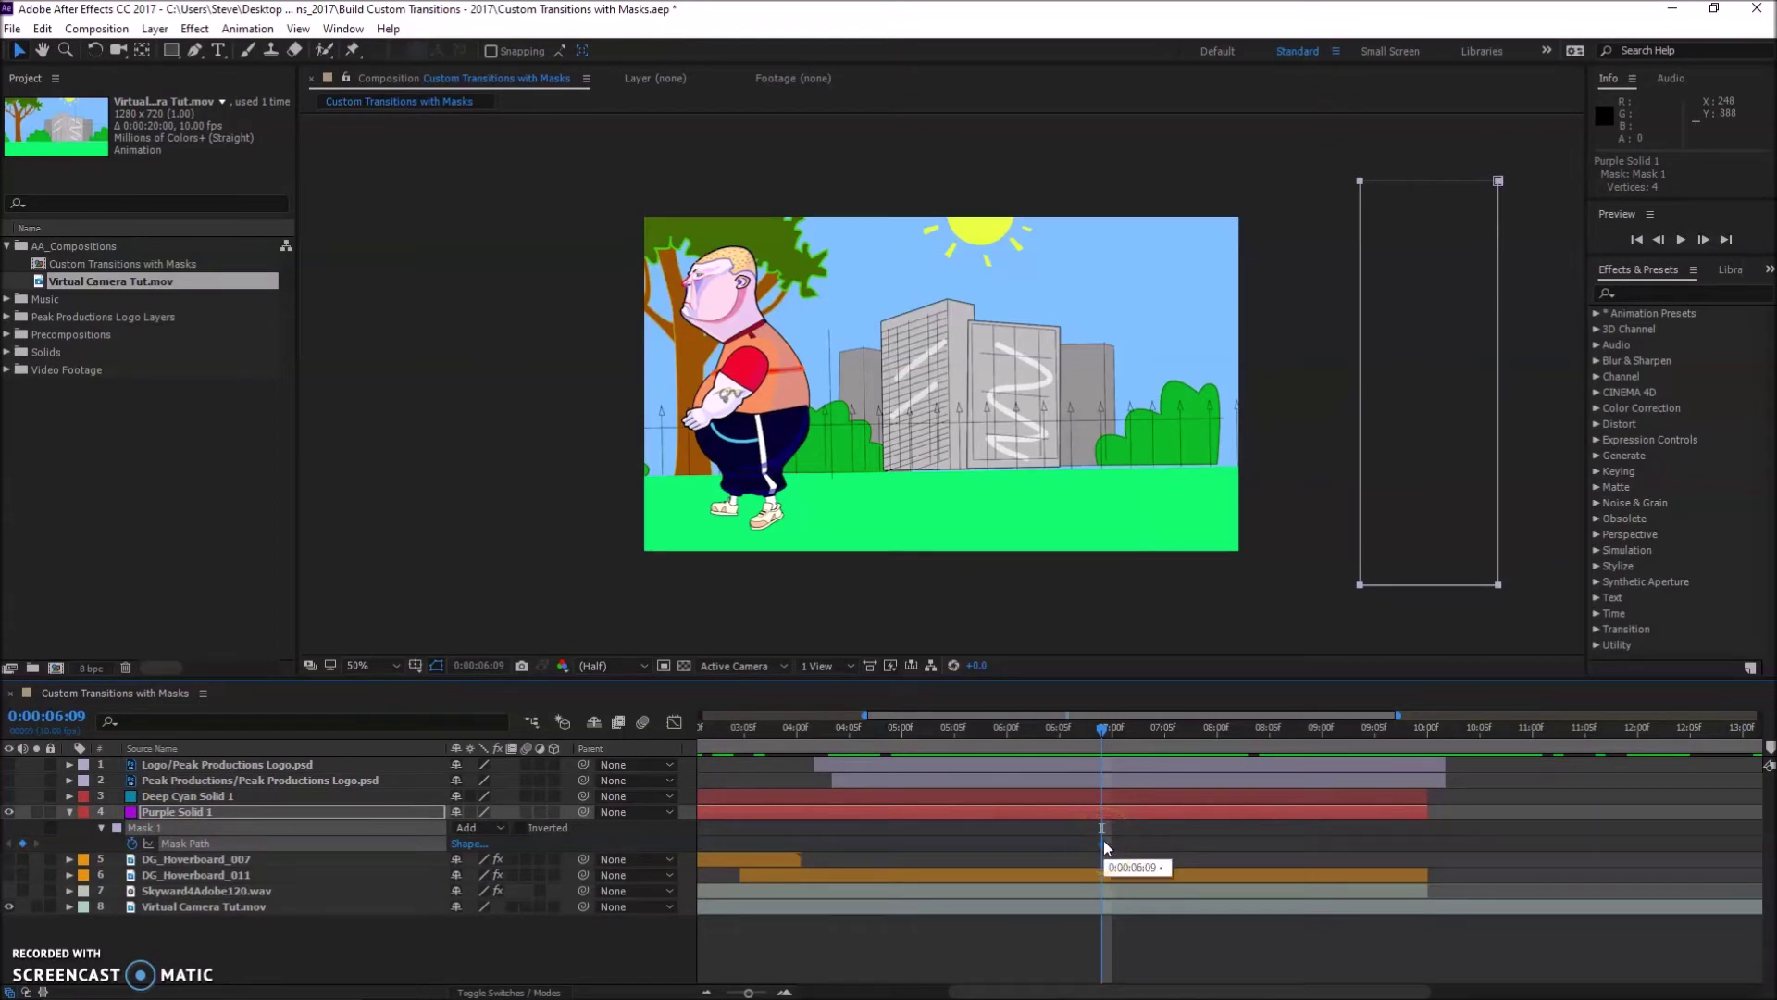
left_click(1084, 842)
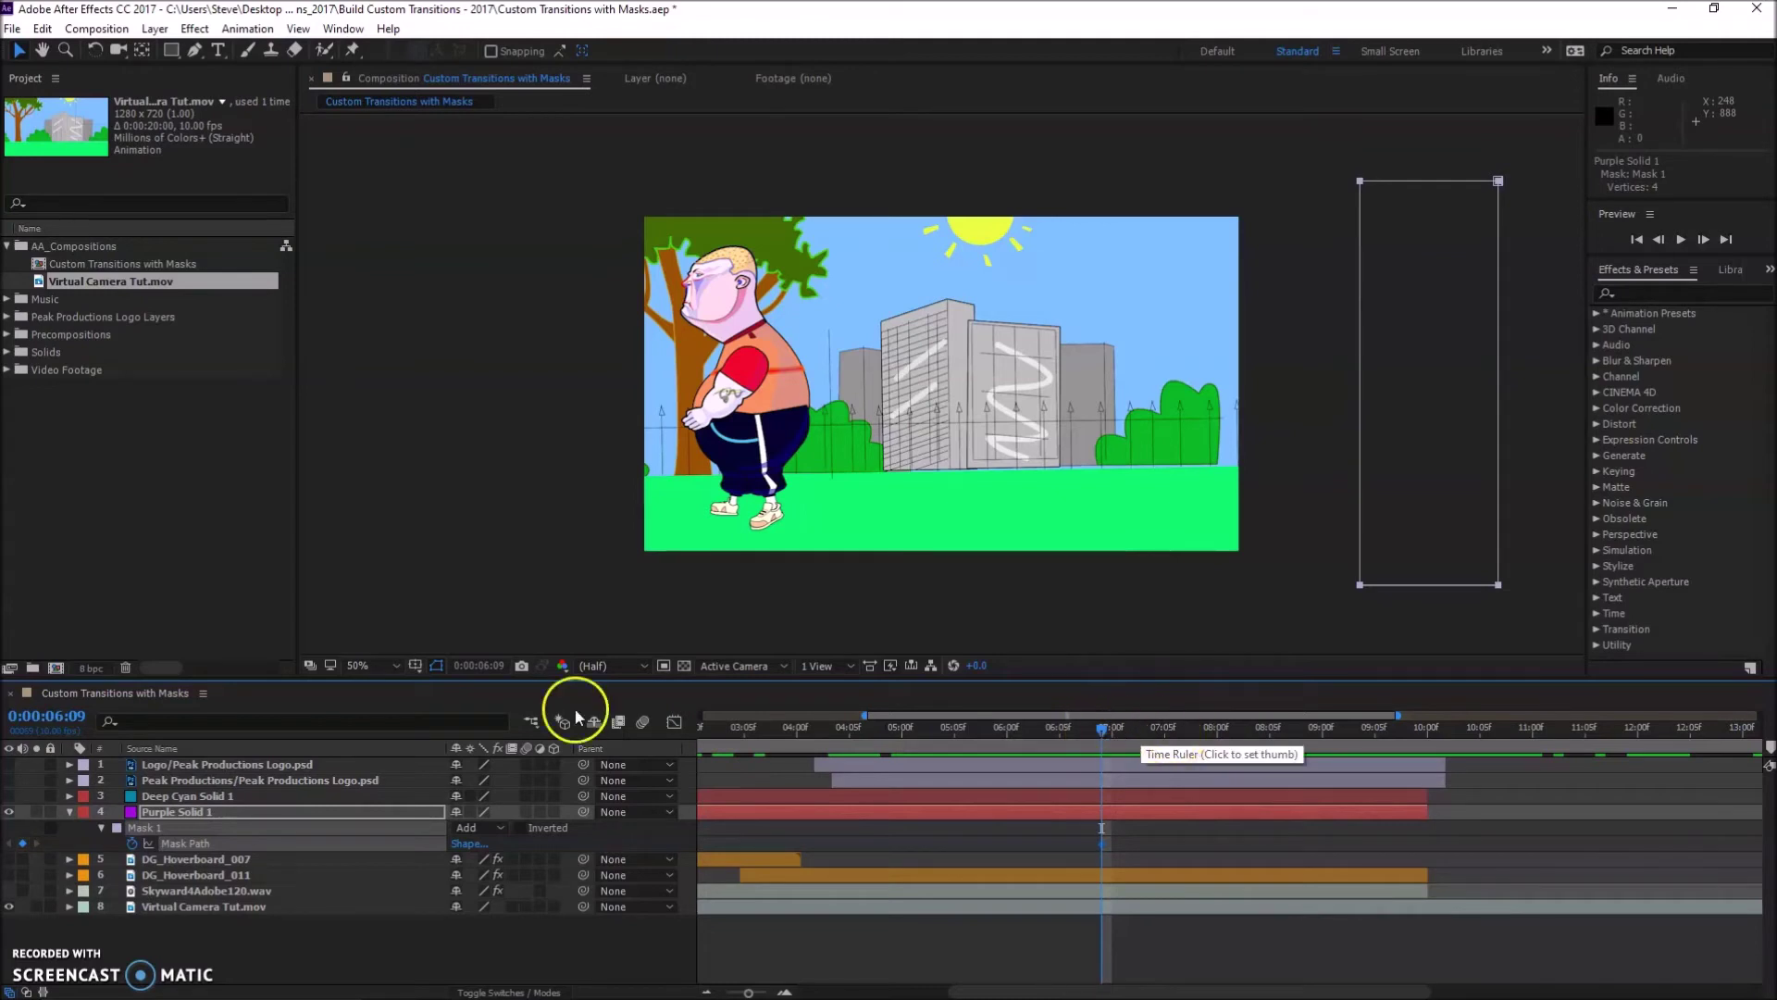
- Advance the current time ten frames to 0:00:07:09
left_click(56, 722)
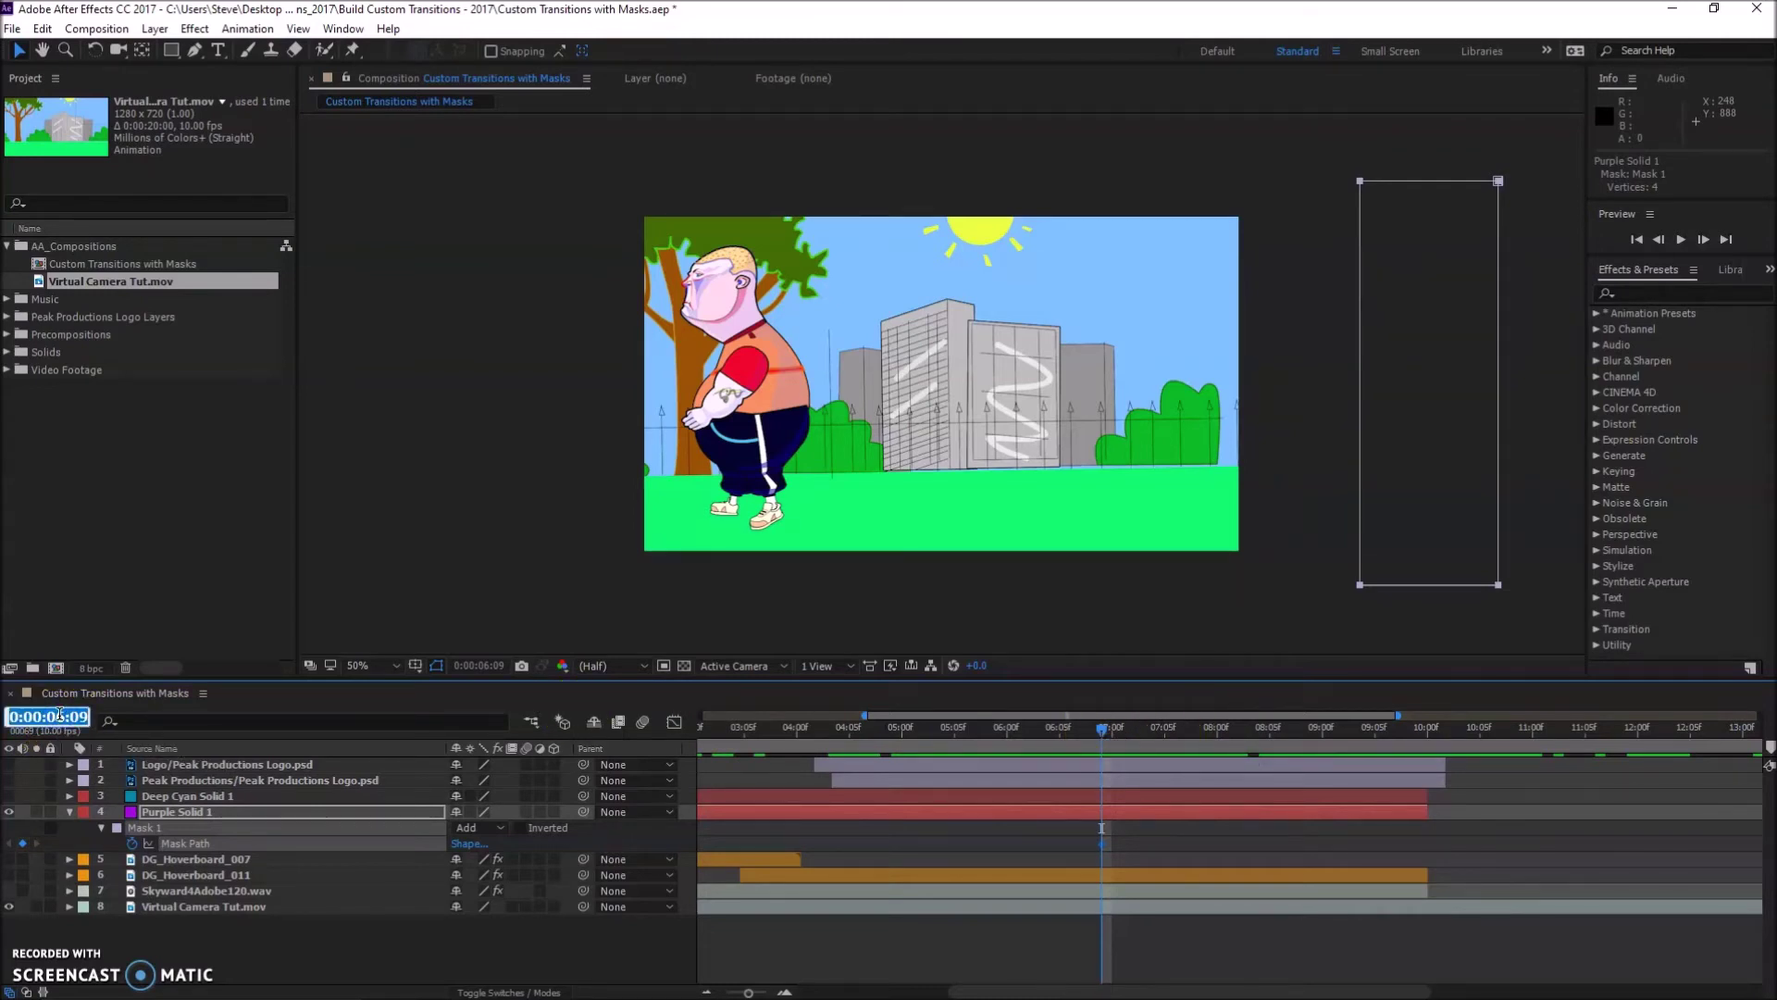
type("=")
type("10")
key("Return")
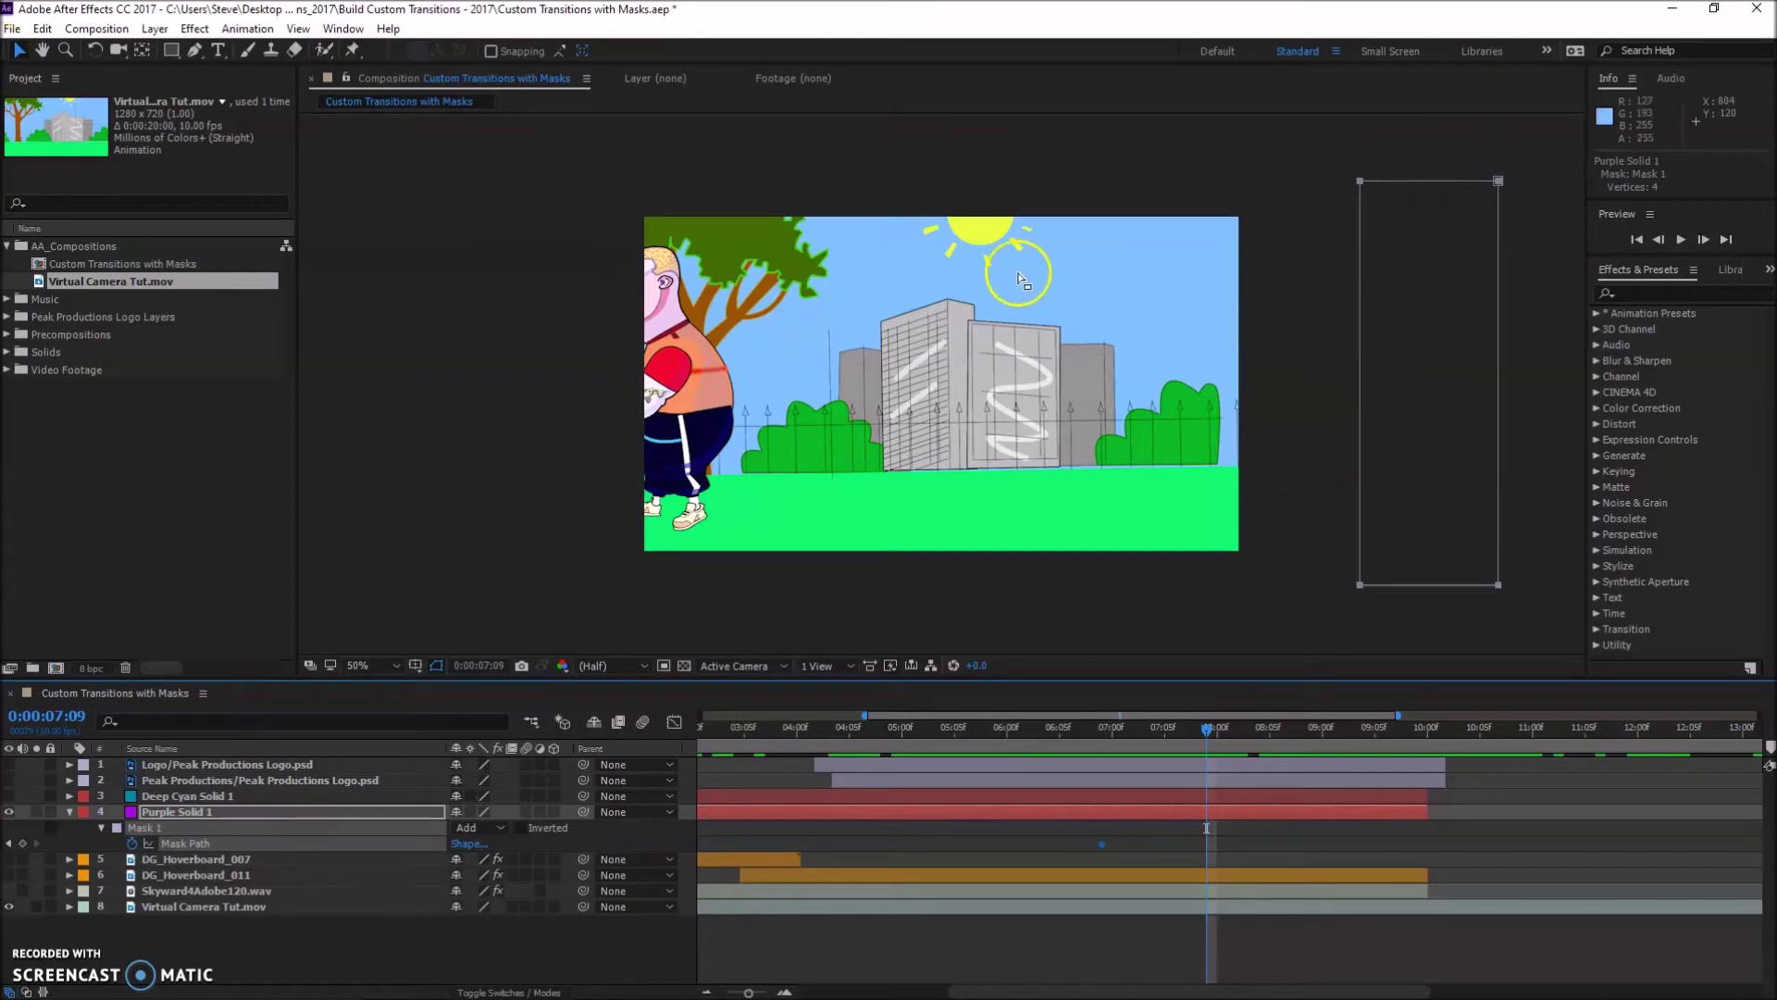
- Stretch the purple mask leftward across the whole frame, keyframing it at 0:00:07:09
double_click(1359, 374)
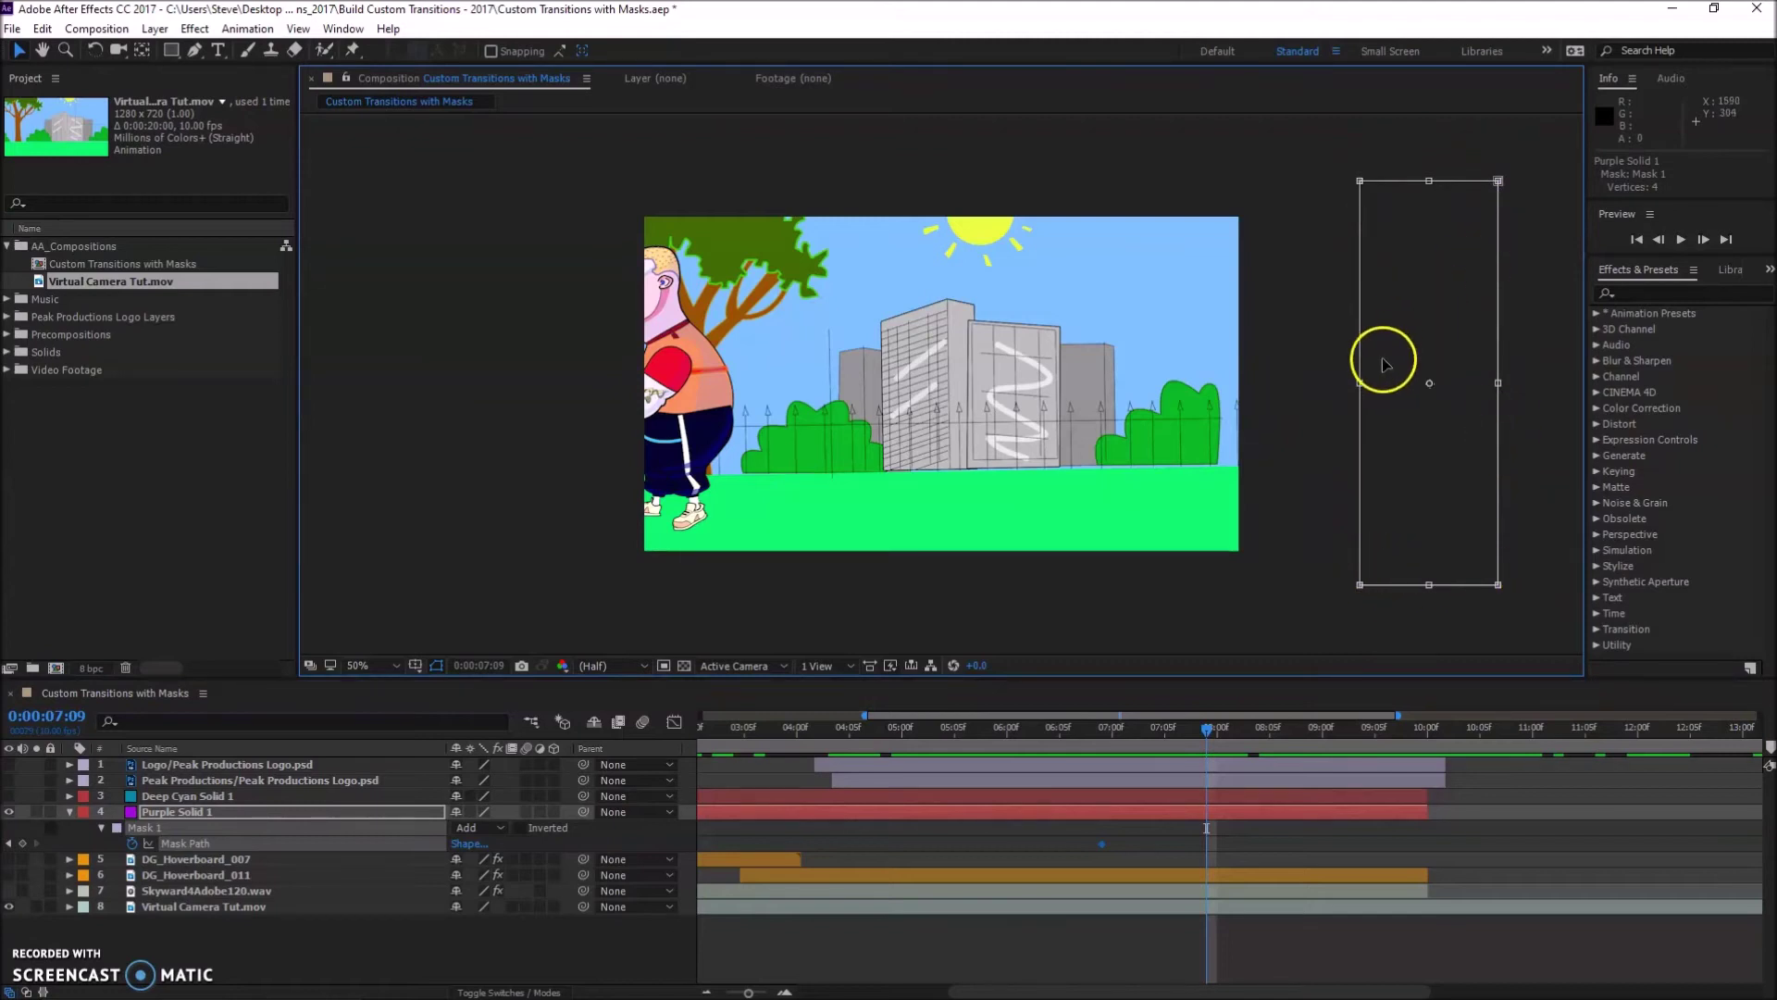
left_click_drag(1361, 383, 428, 389)
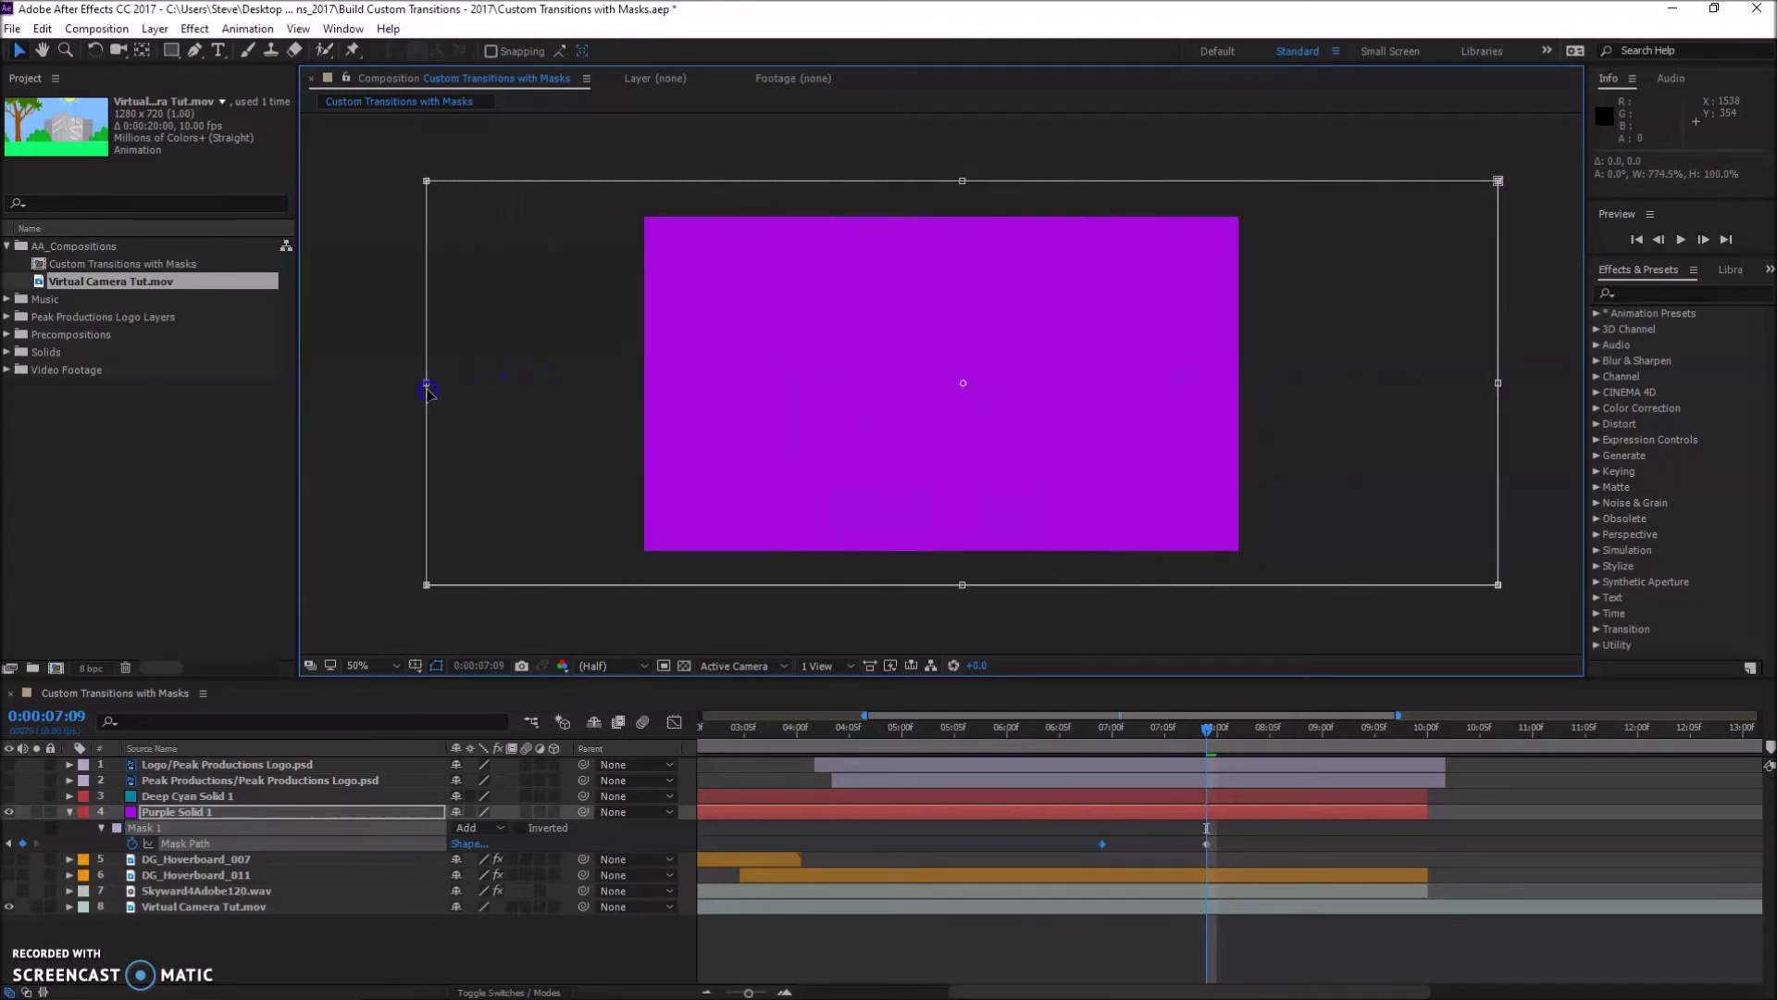
left_click_drag(427, 388, 426, 388)
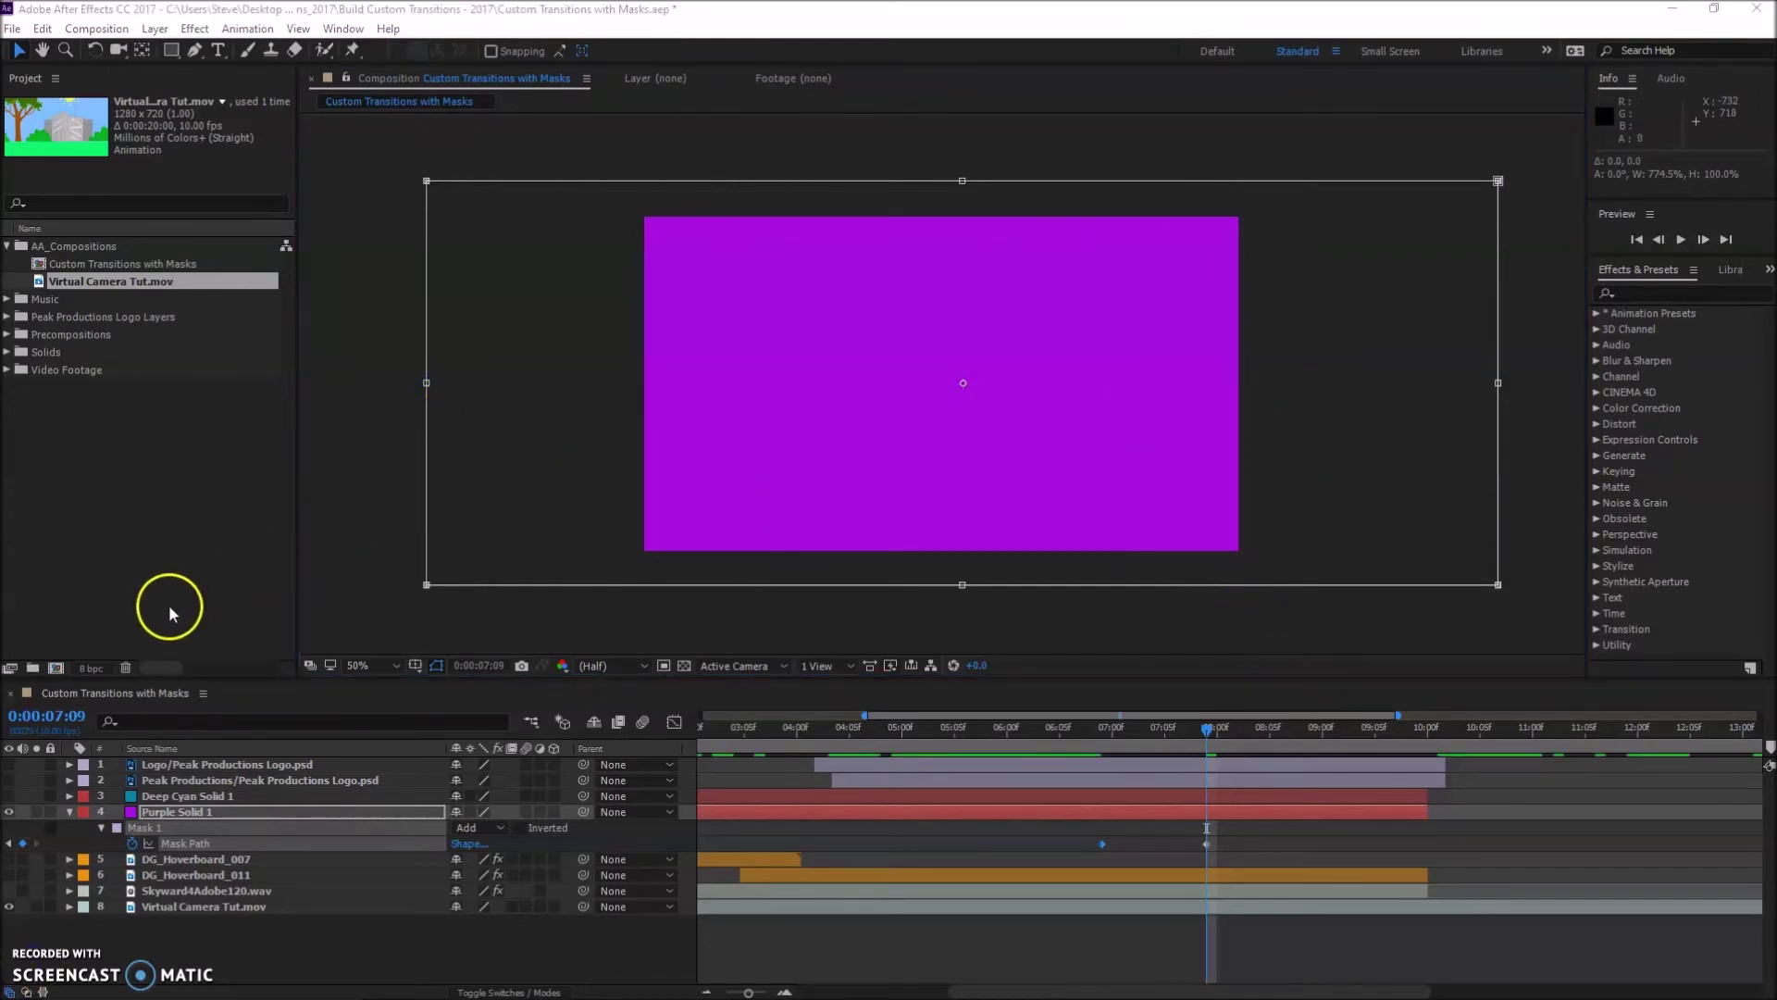
left_click(70, 717)
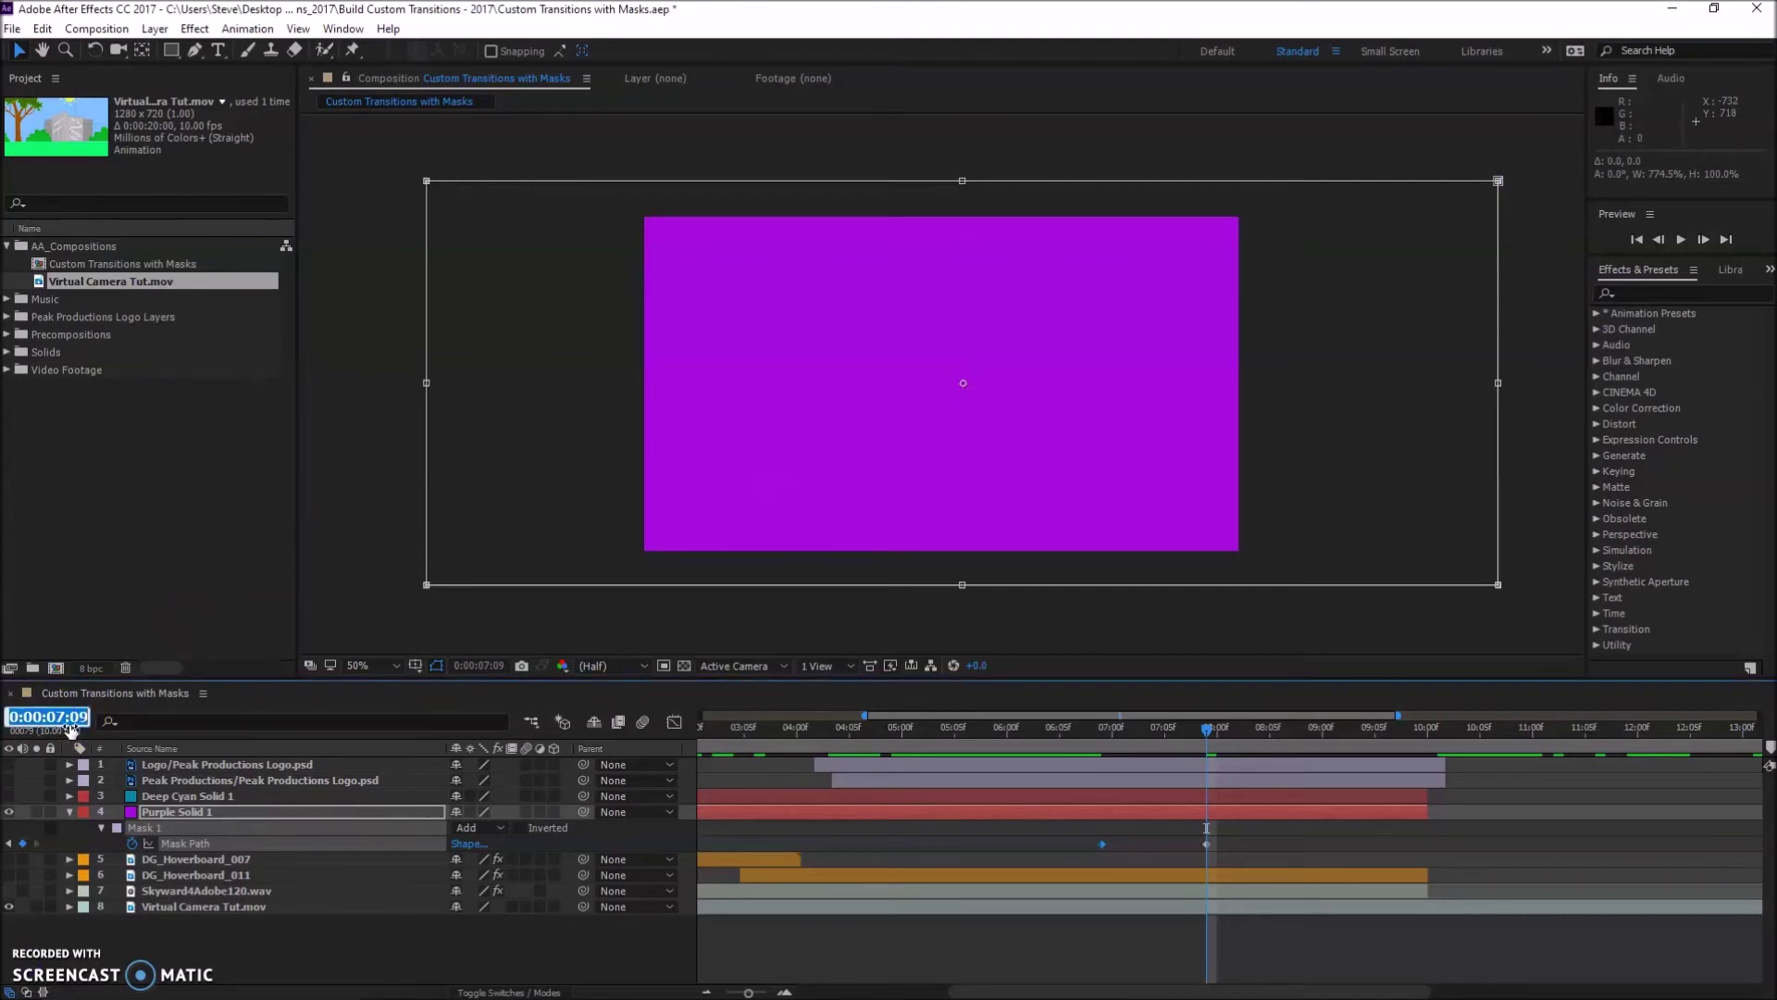
- At 0:00:08:09, drag the purple mask's right edge left off-frame to reveal the cartoon
type("+")
type("10")
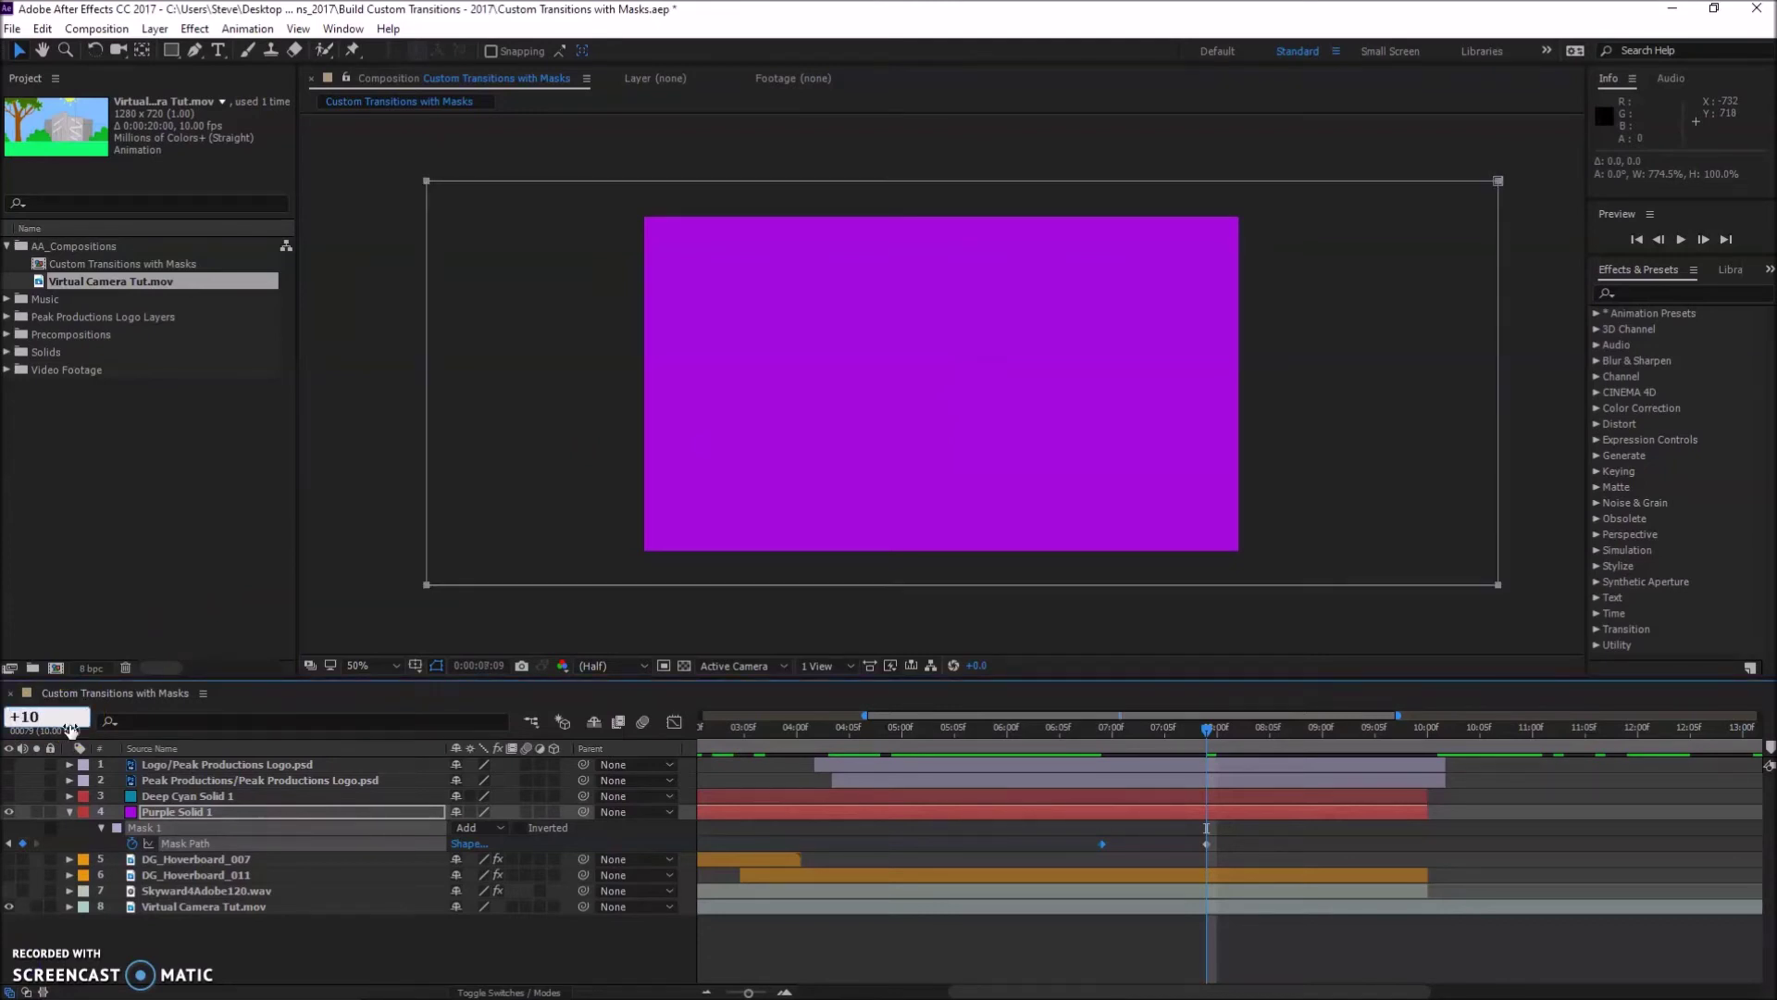
key("Return")
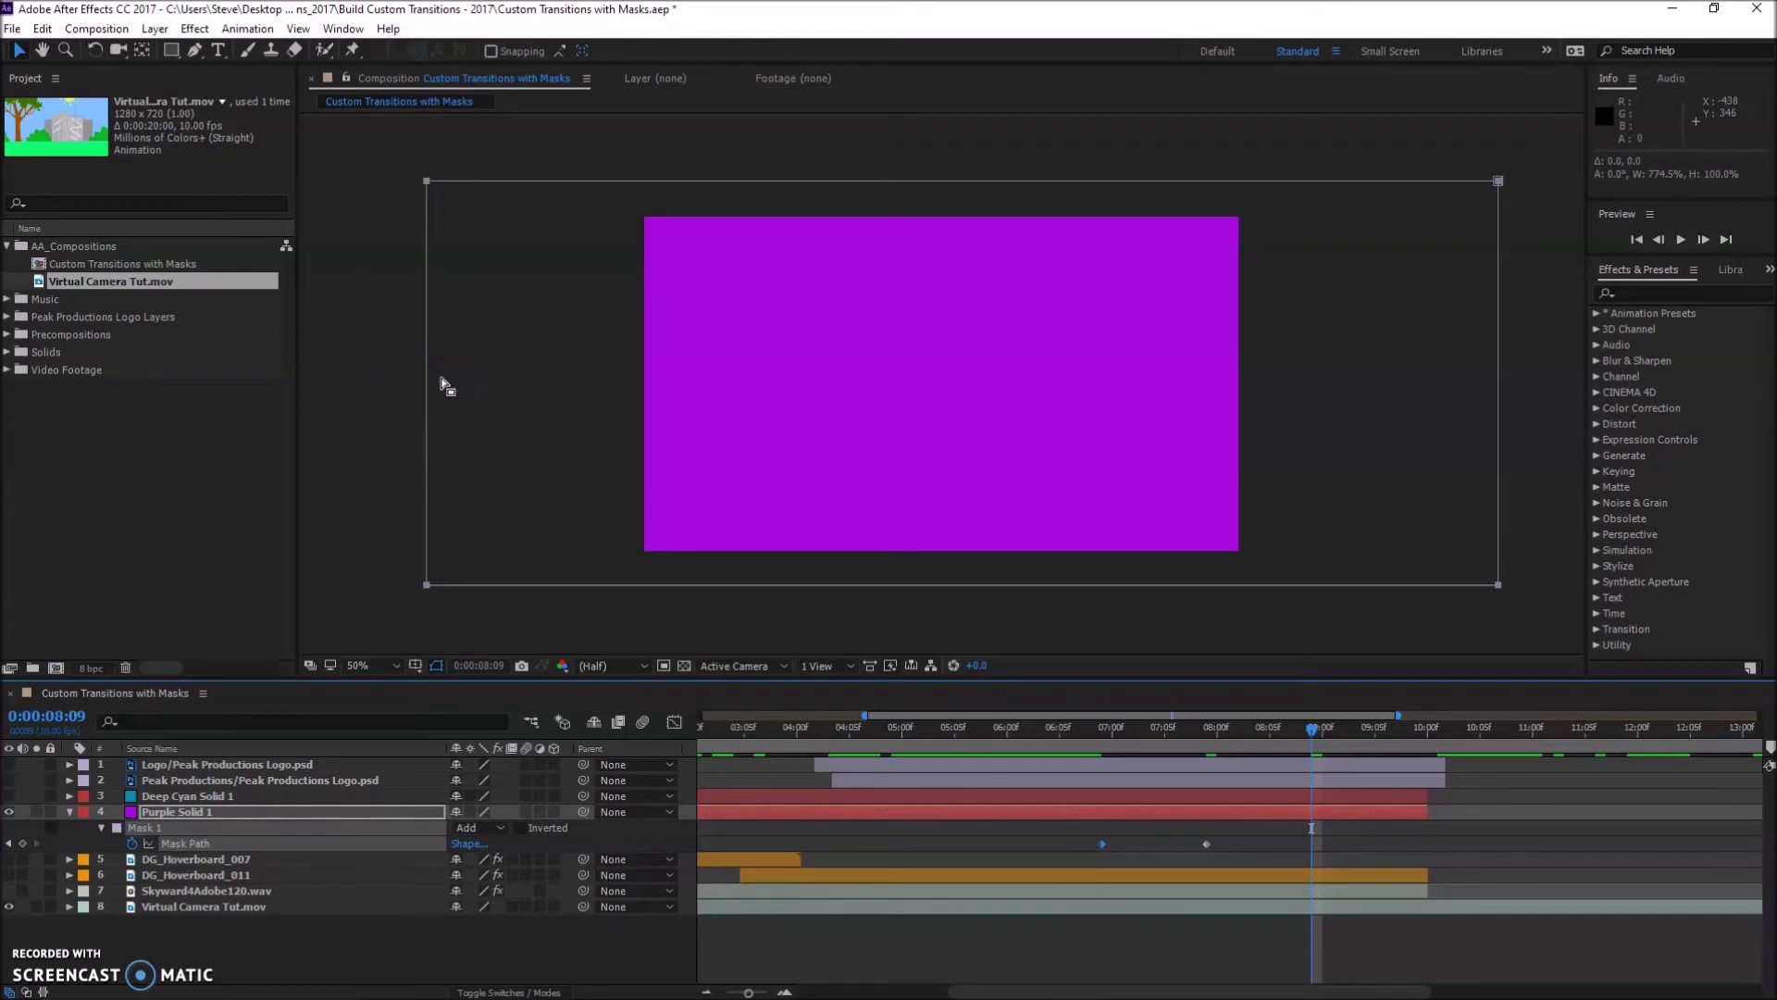
left_click(685, 412)
left_click(1500, 377)
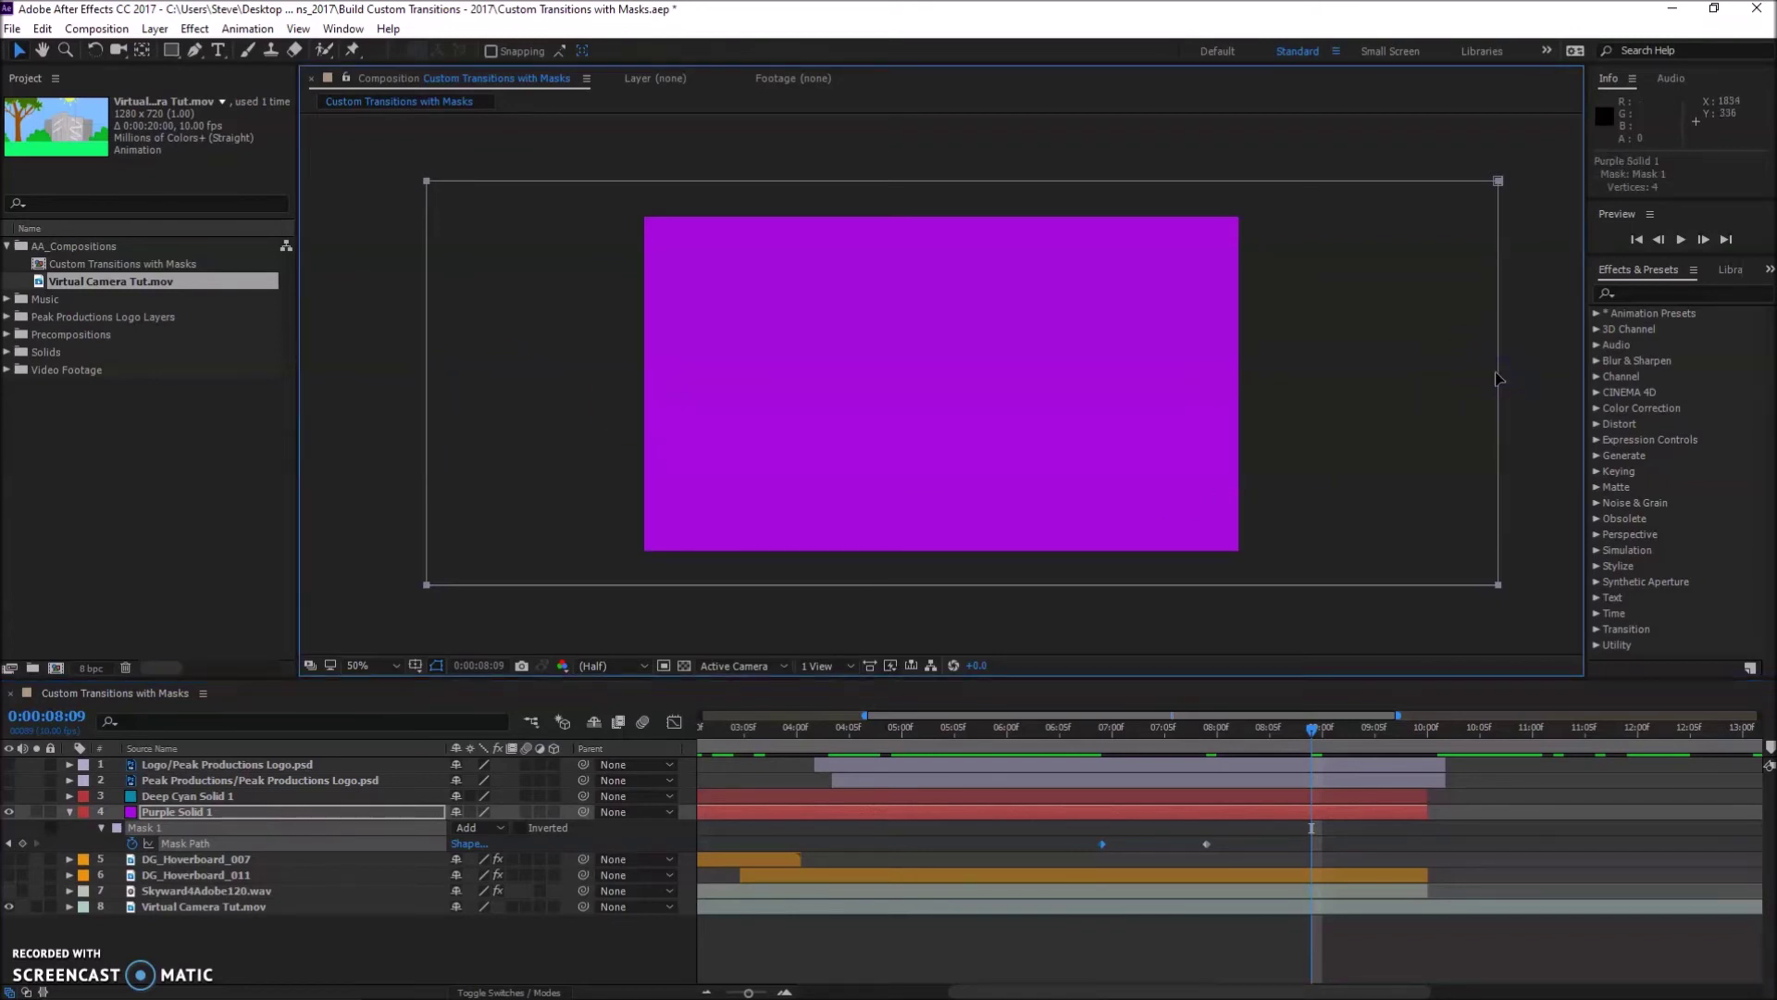
mouse_move(1498, 445)
left_mouse_down()
mouse_move(1493, 245)
mouse_move(1498, 429)
left_mouse_up()
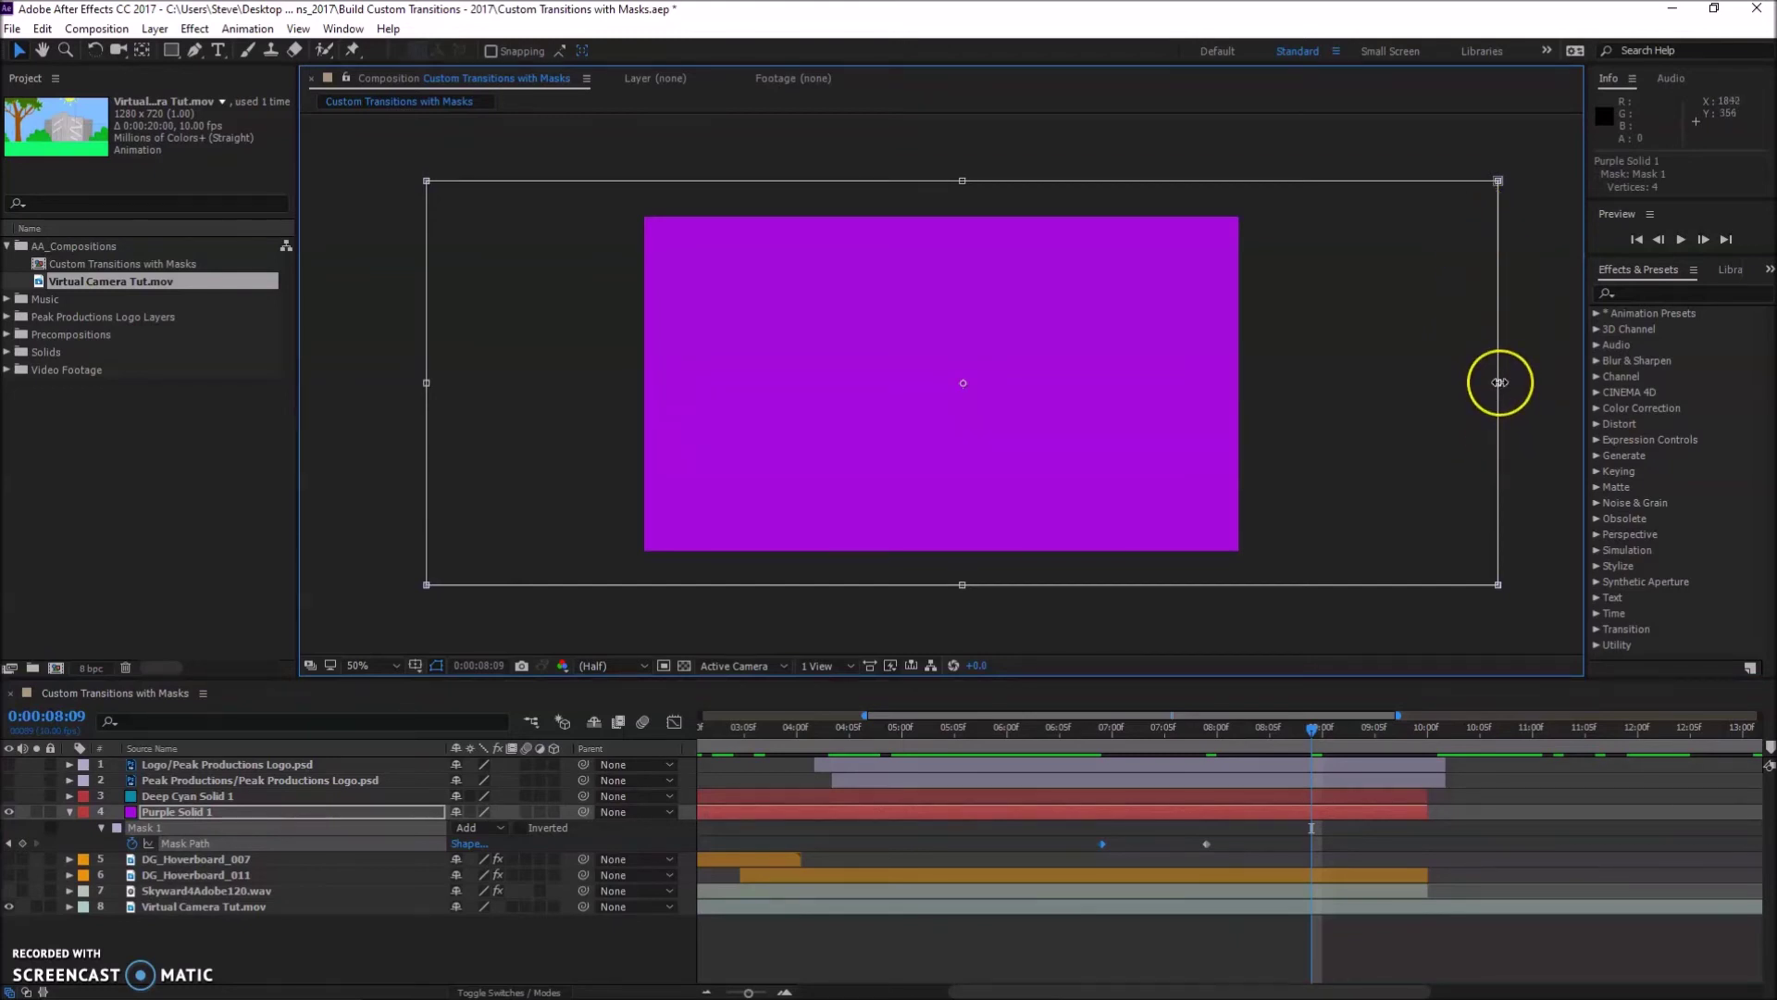
left_click_drag(1499, 382, 556, 375)
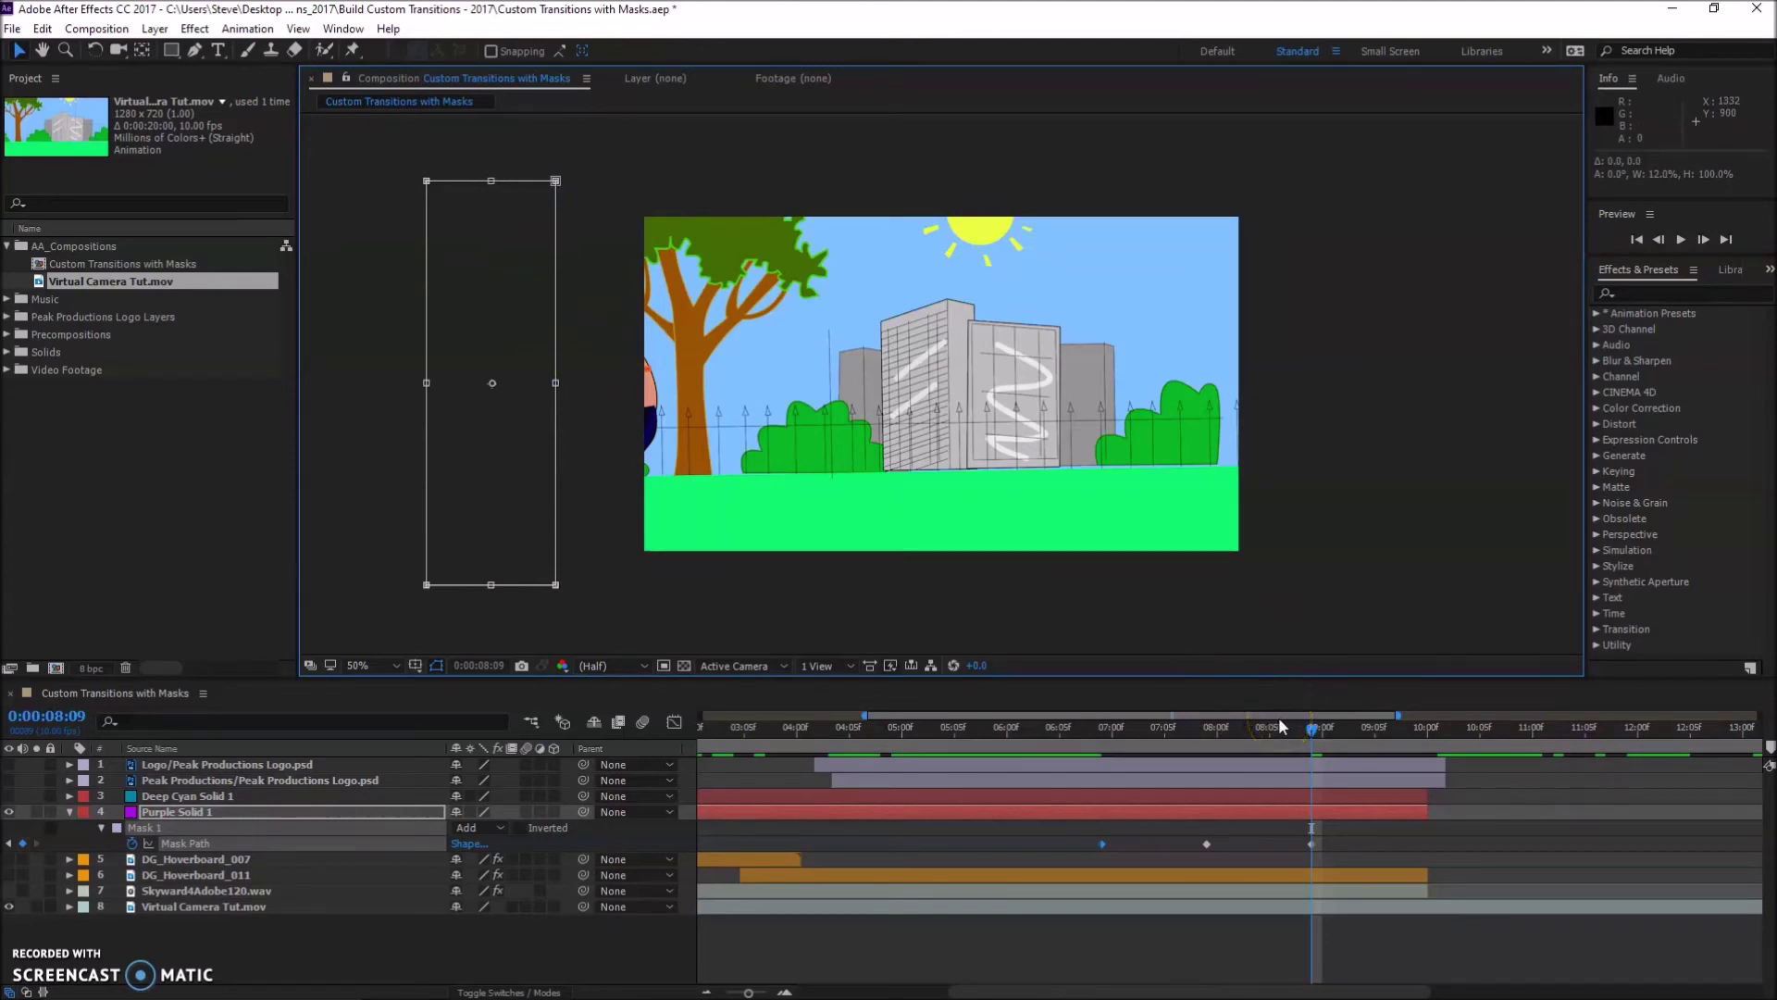
- Scrub from 0:00:06:09 through the purple wipe to review its timing
left_click(1352, 719)
left_click_drag(1305, 732, 1133, 746)
left_click(1108, 831)
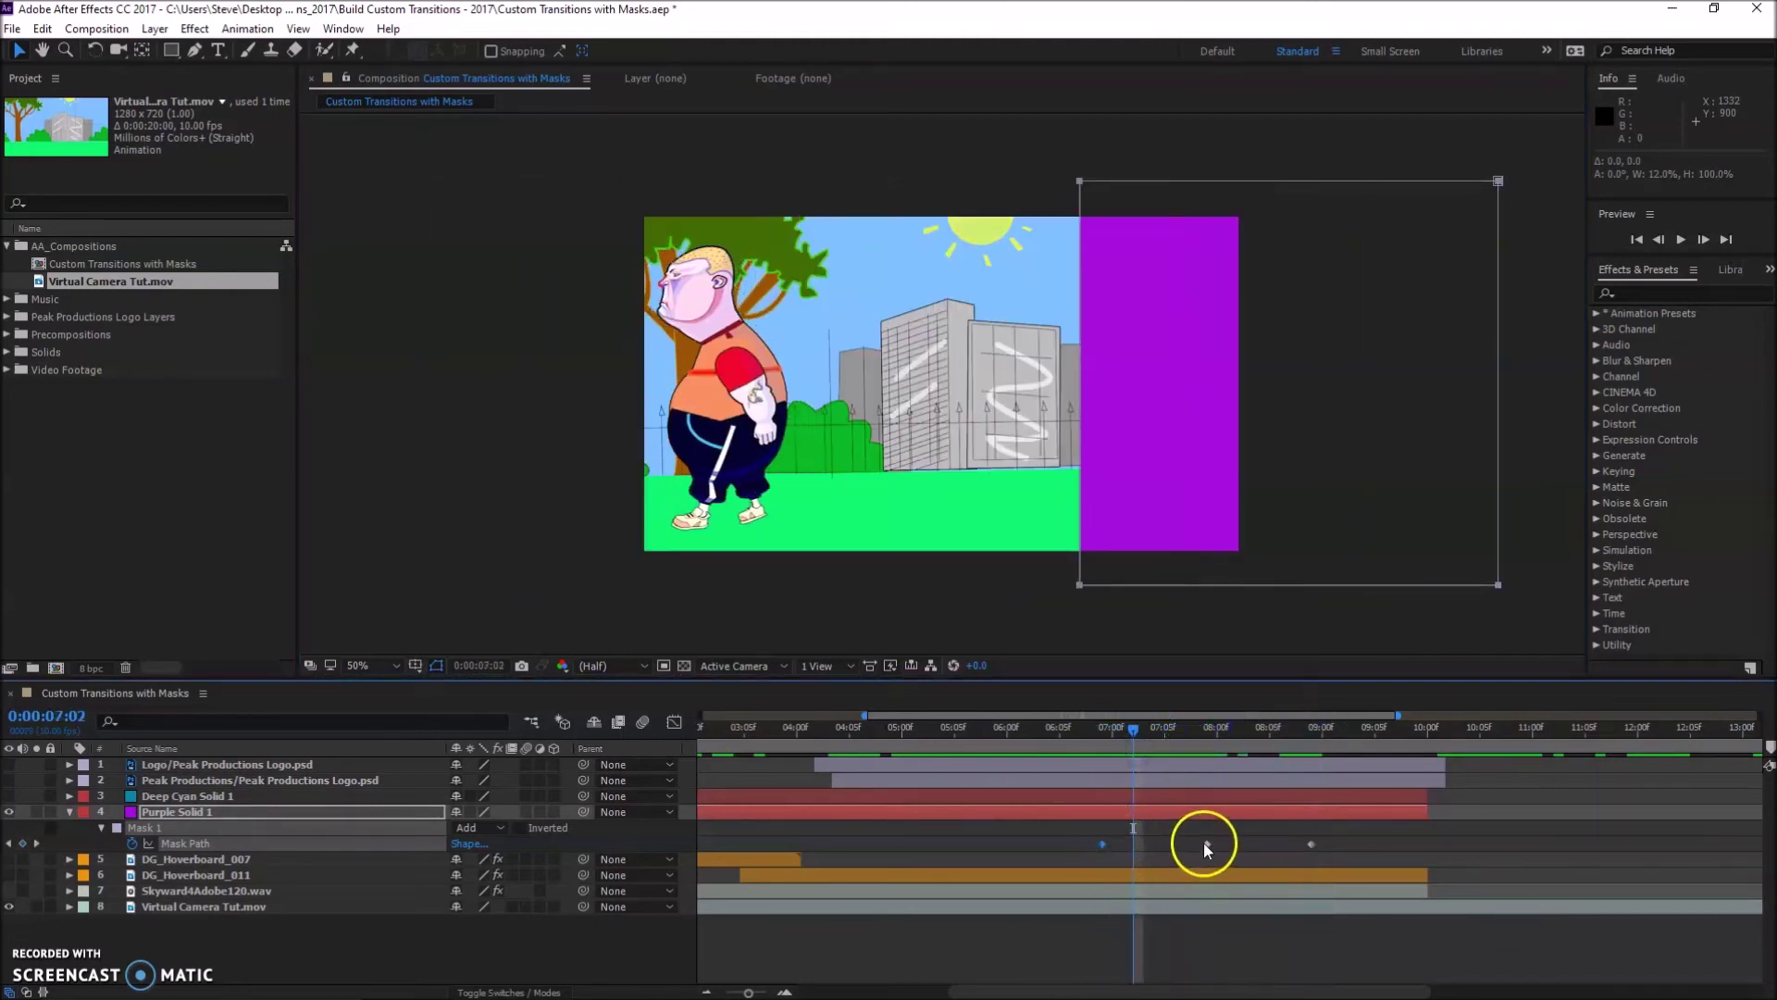
mouse_move(1130, 731)
left_mouse_down()
mouse_move(1145, 727)
mouse_move(1102, 746)
mouse_move(1269, 758)
mouse_move(1096, 759)
mouse_move(1158, 758)
mouse_move(1087, 777)
mouse_move(1137, 764)
mouse_move(1312, 789)
left_mouse_up()
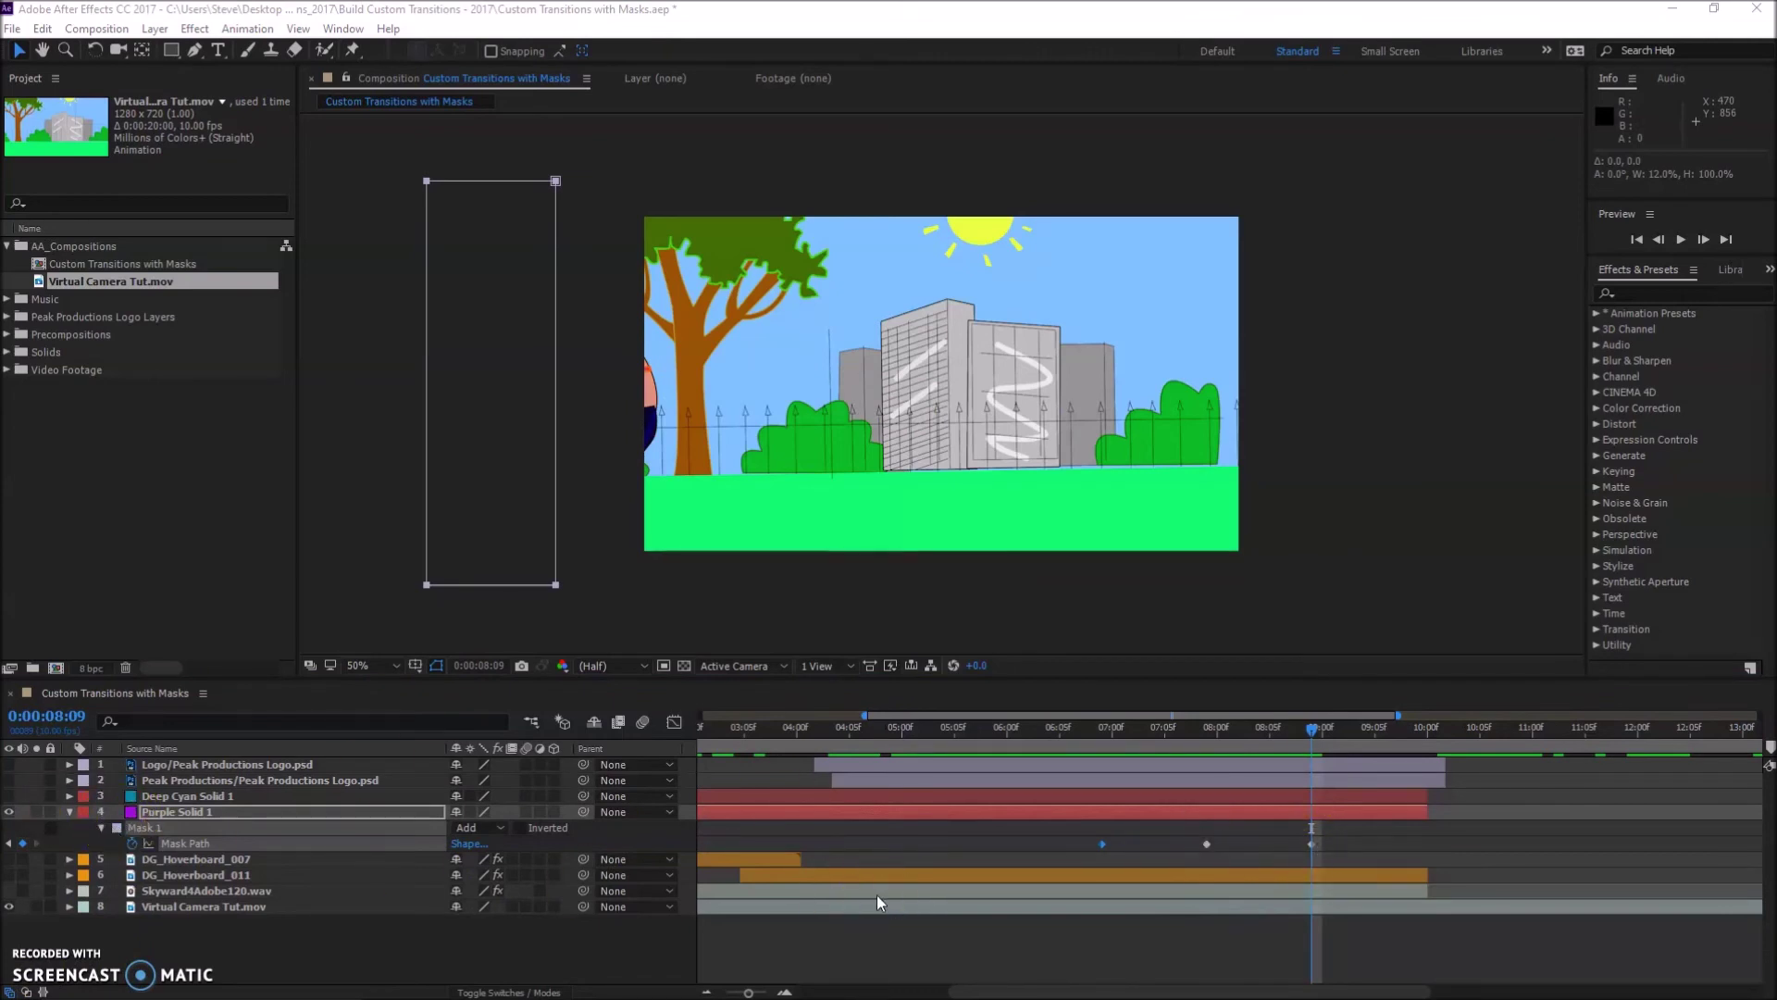
left_click(213, 846)
- Select and copy Purple Solid 1's three Mask Path keyframes
left_click(1547, 905)
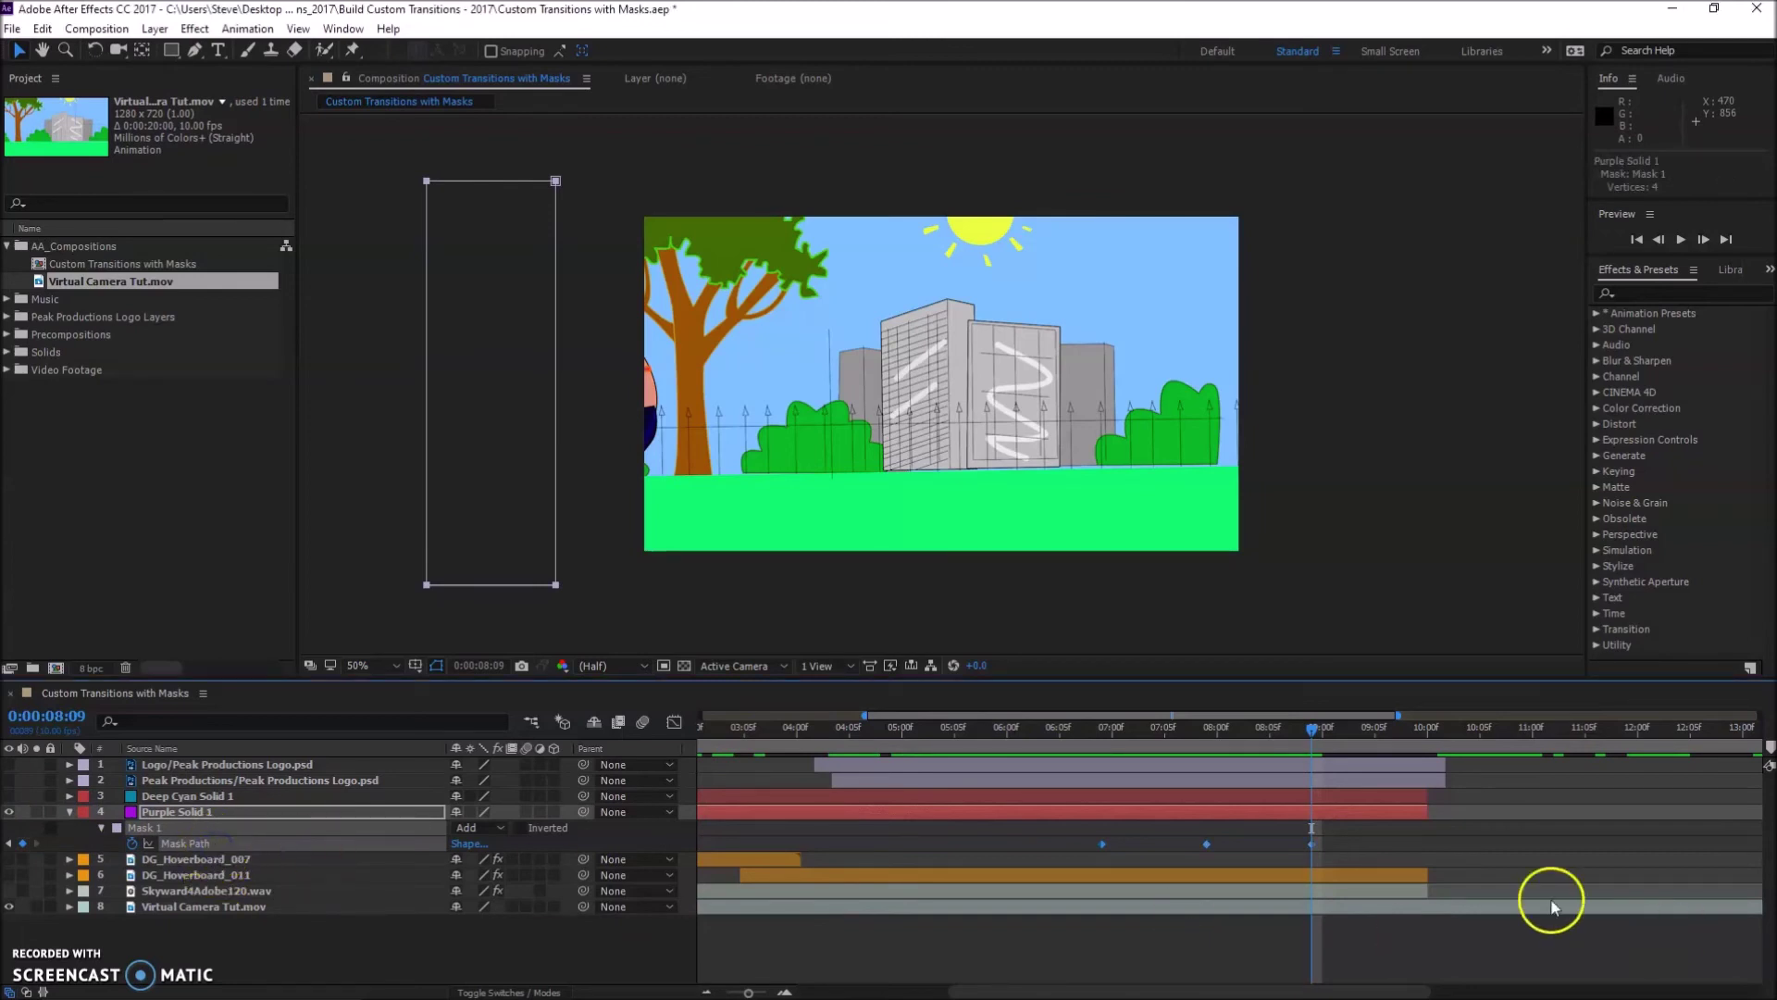
left_click(1310, 846)
key("ctrl+c")
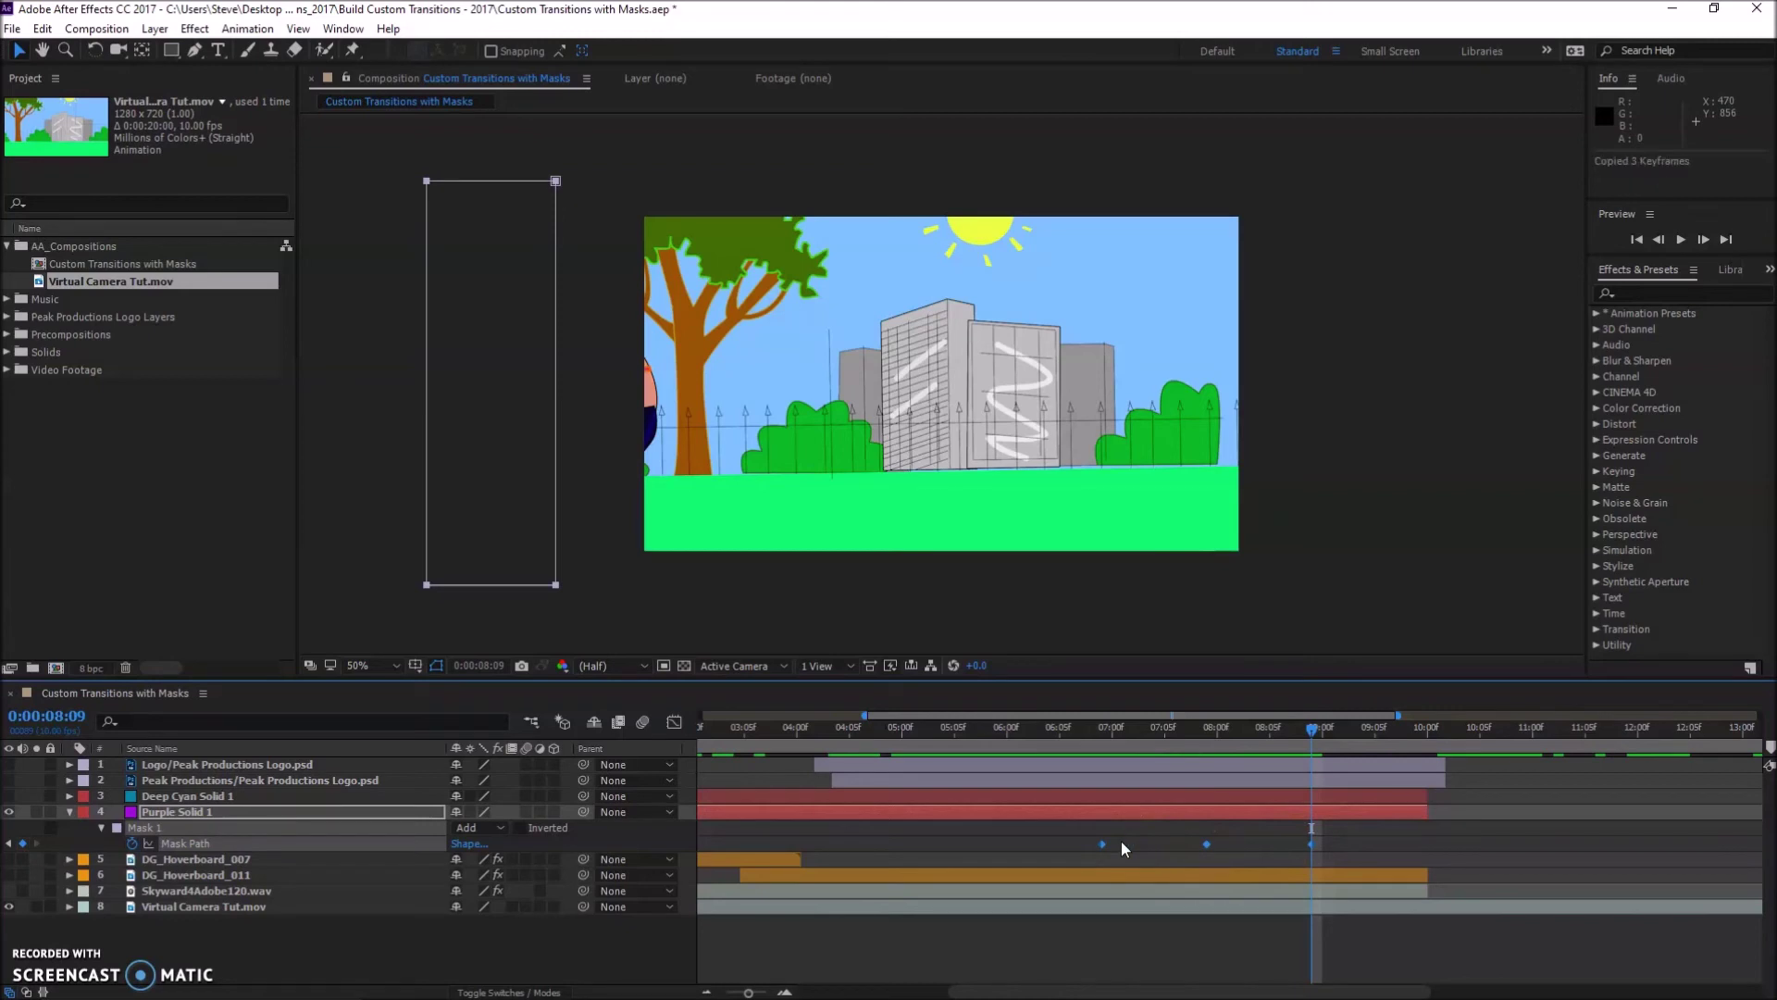
left_click(159, 847)
left_click(291, 868)
- Select Deep Cyan Solid 1 and move the playhead back to about 0:00:07:04 for pasting
left_click(148, 796)
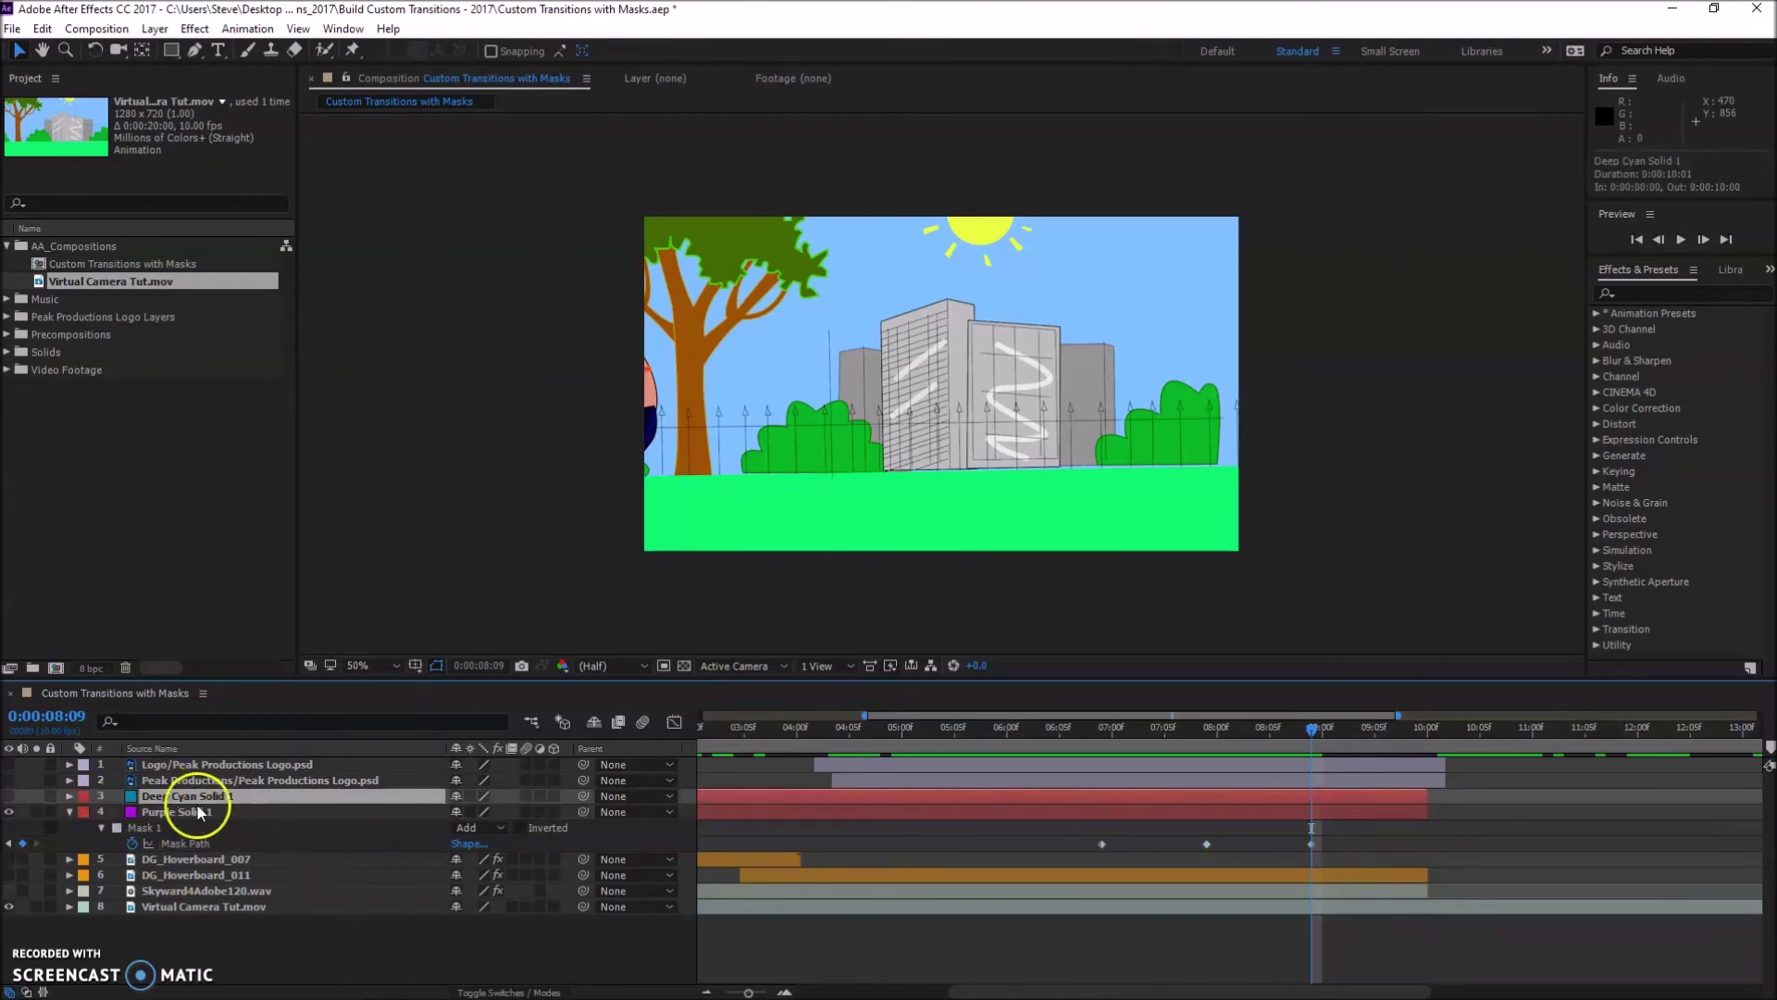
left_click(9, 796)
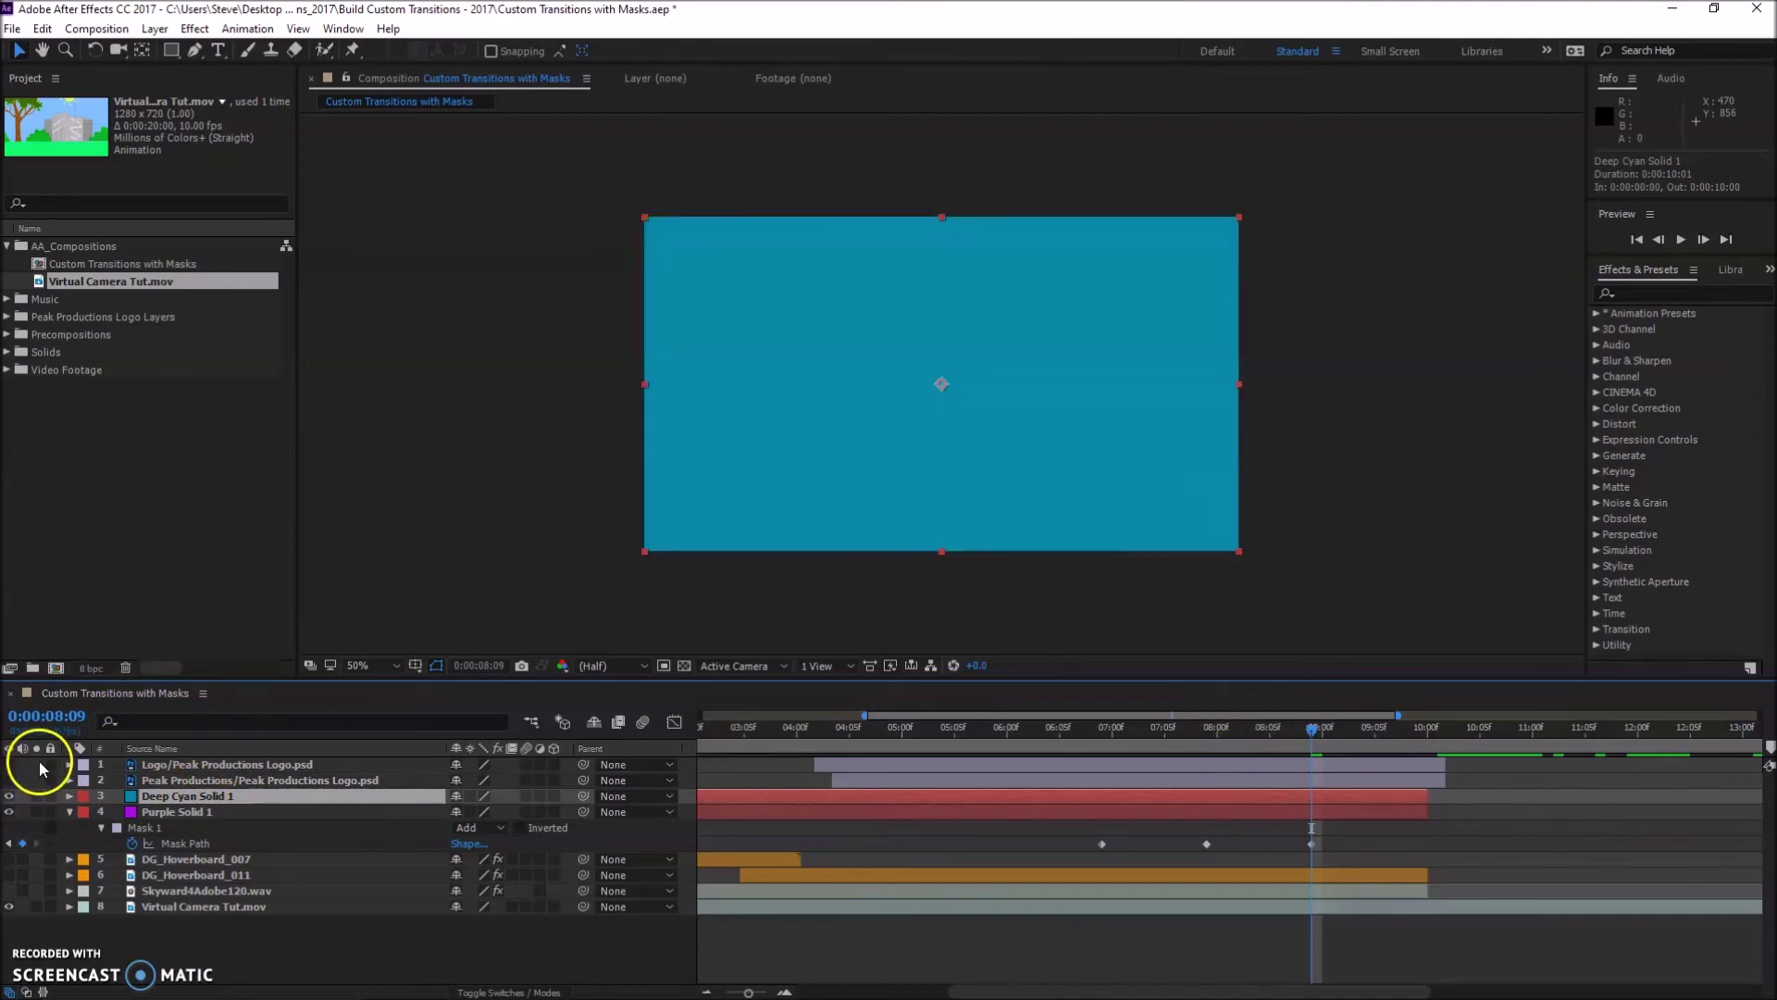
left_click(9, 796)
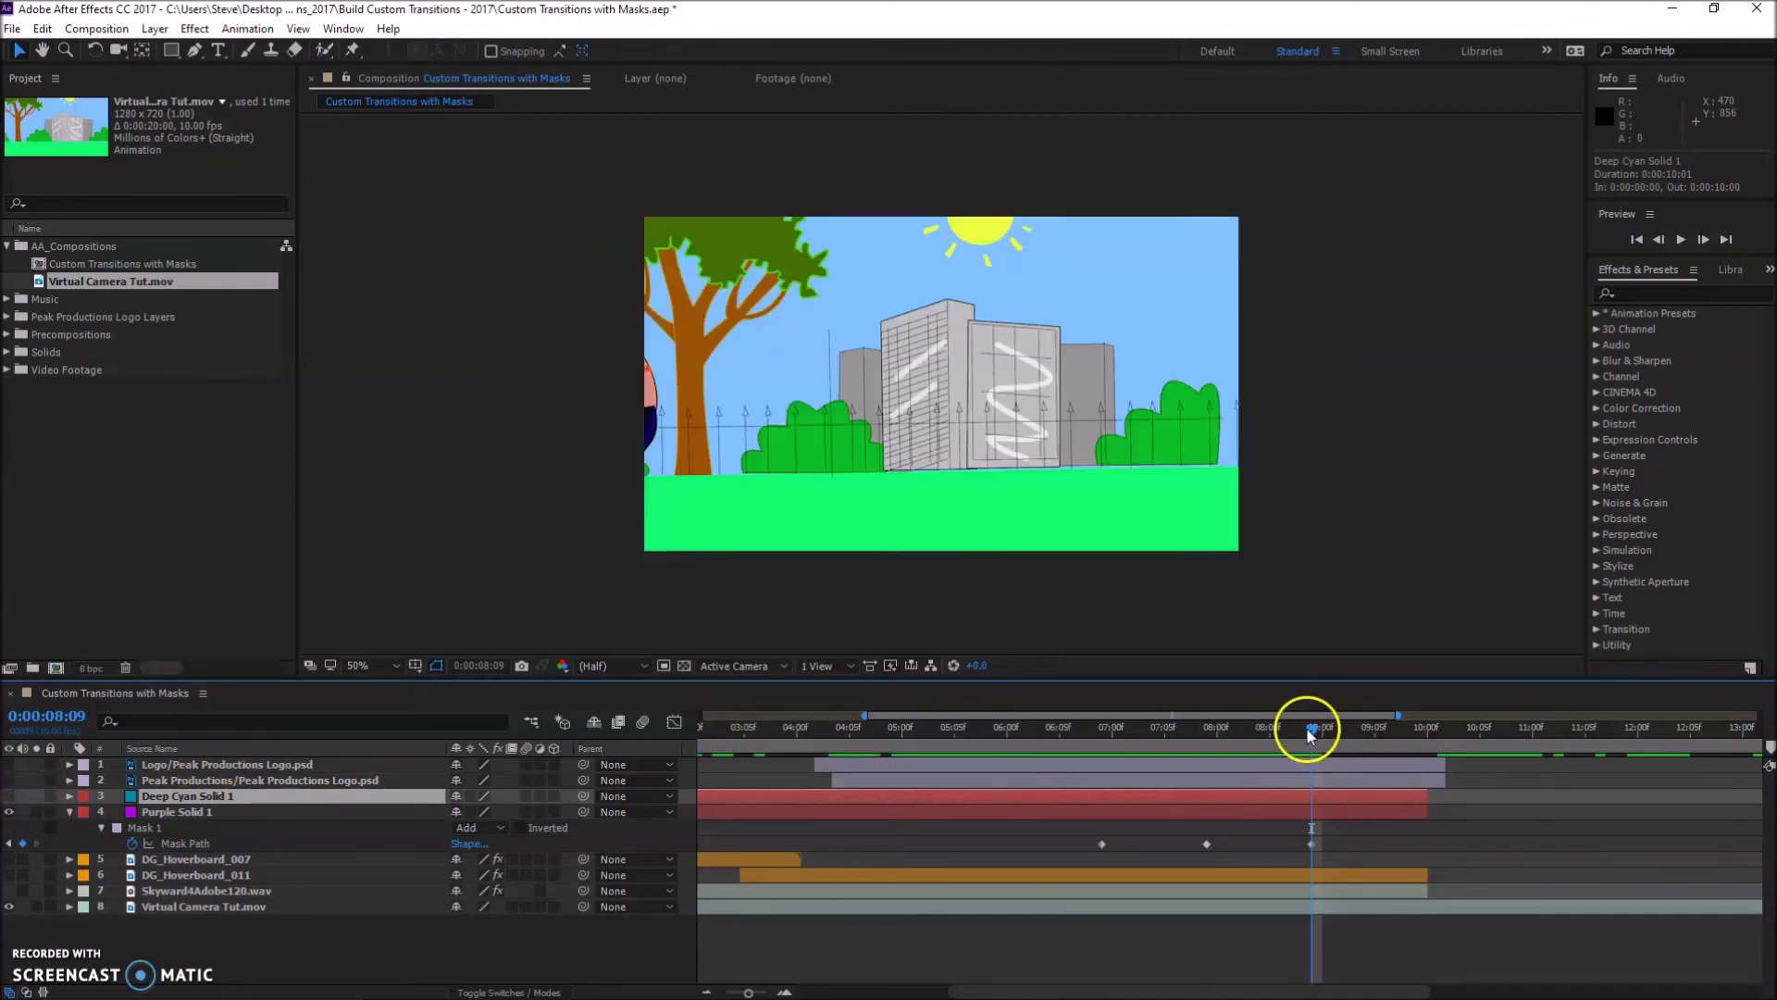
left_click_drag(1308, 725, 1153, 733)
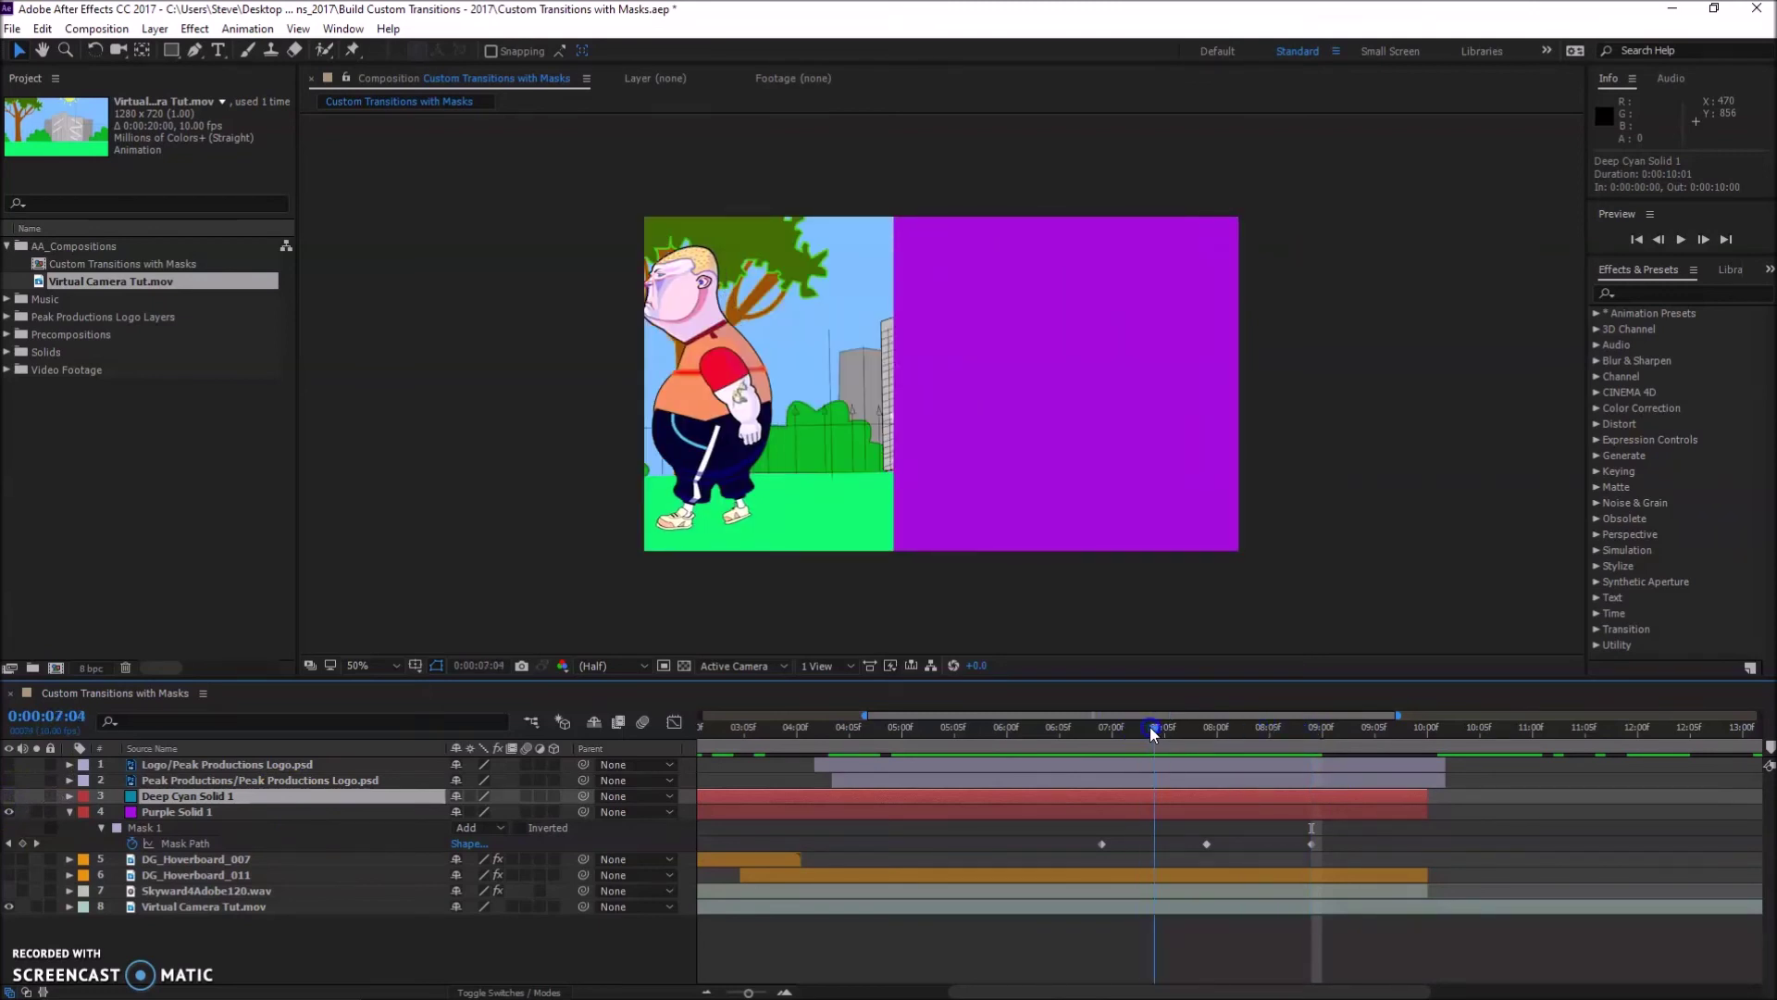
left_click(1148, 816)
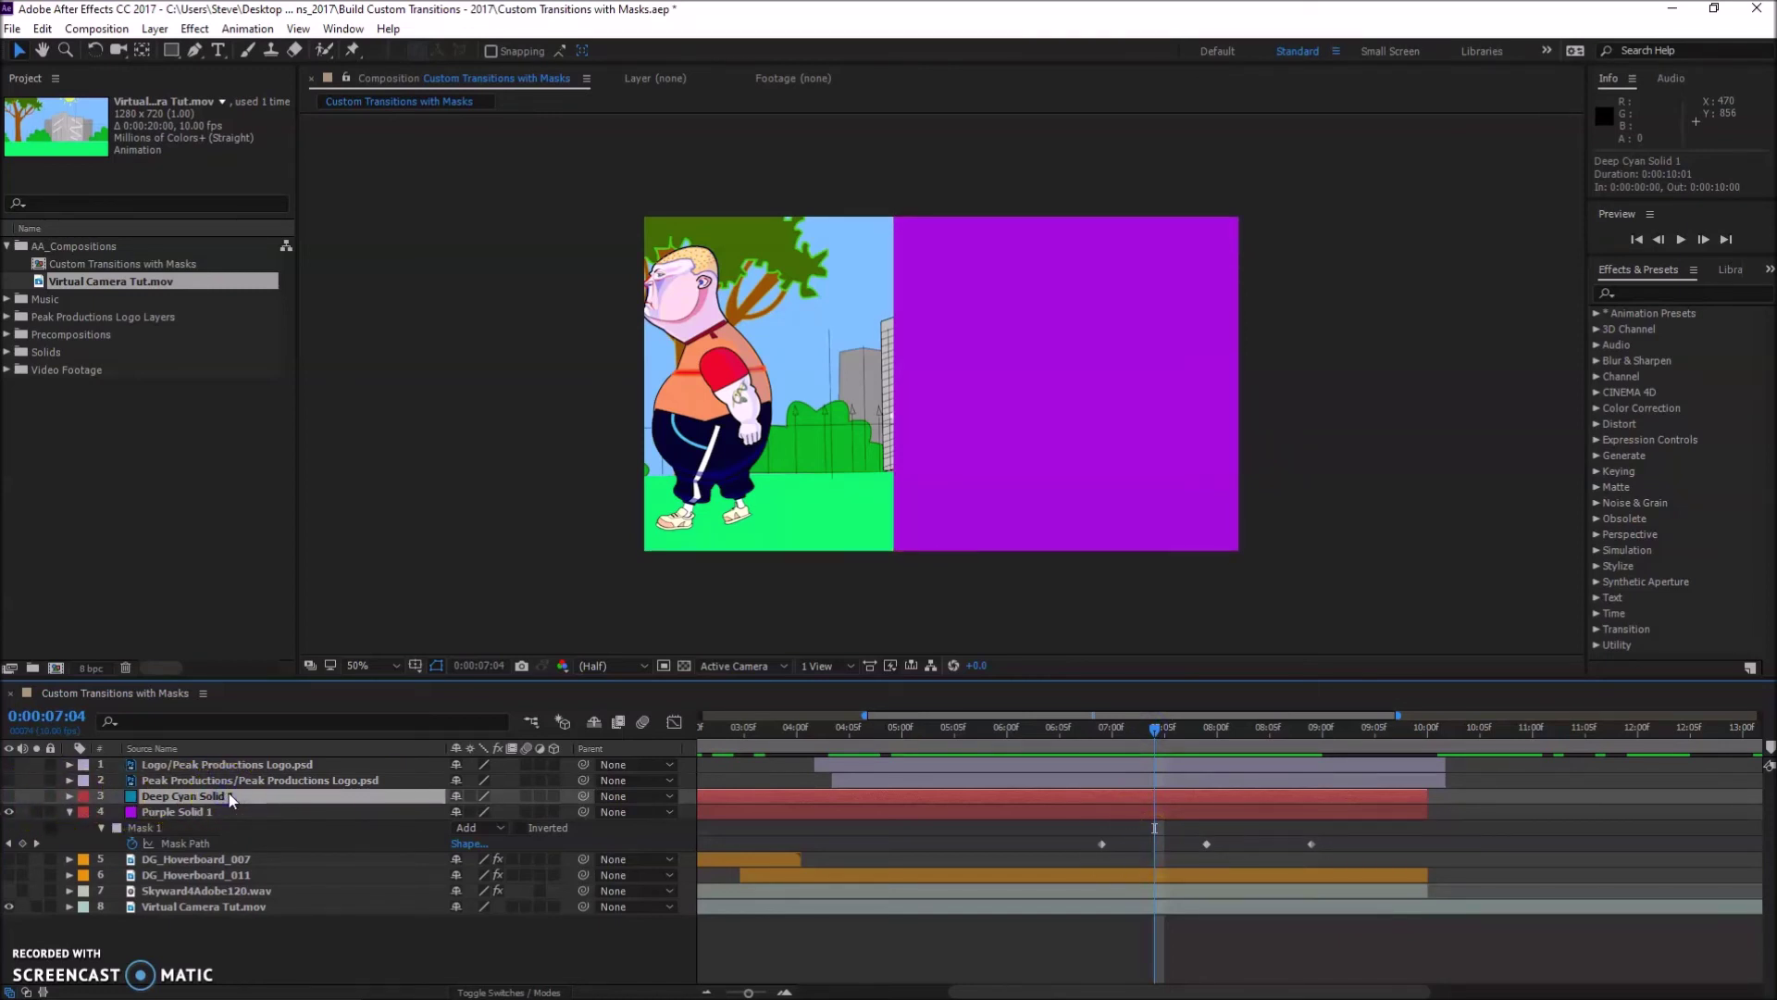
left_click(148, 797)
left_click(198, 826)
left_click(113, 796)
left_click(155, 795)
- Paste the three Mask Path keyframes onto Deep Cyan Solid 1 at 0:00:07:04
key("ctrl+v")
left_click(145, 811)
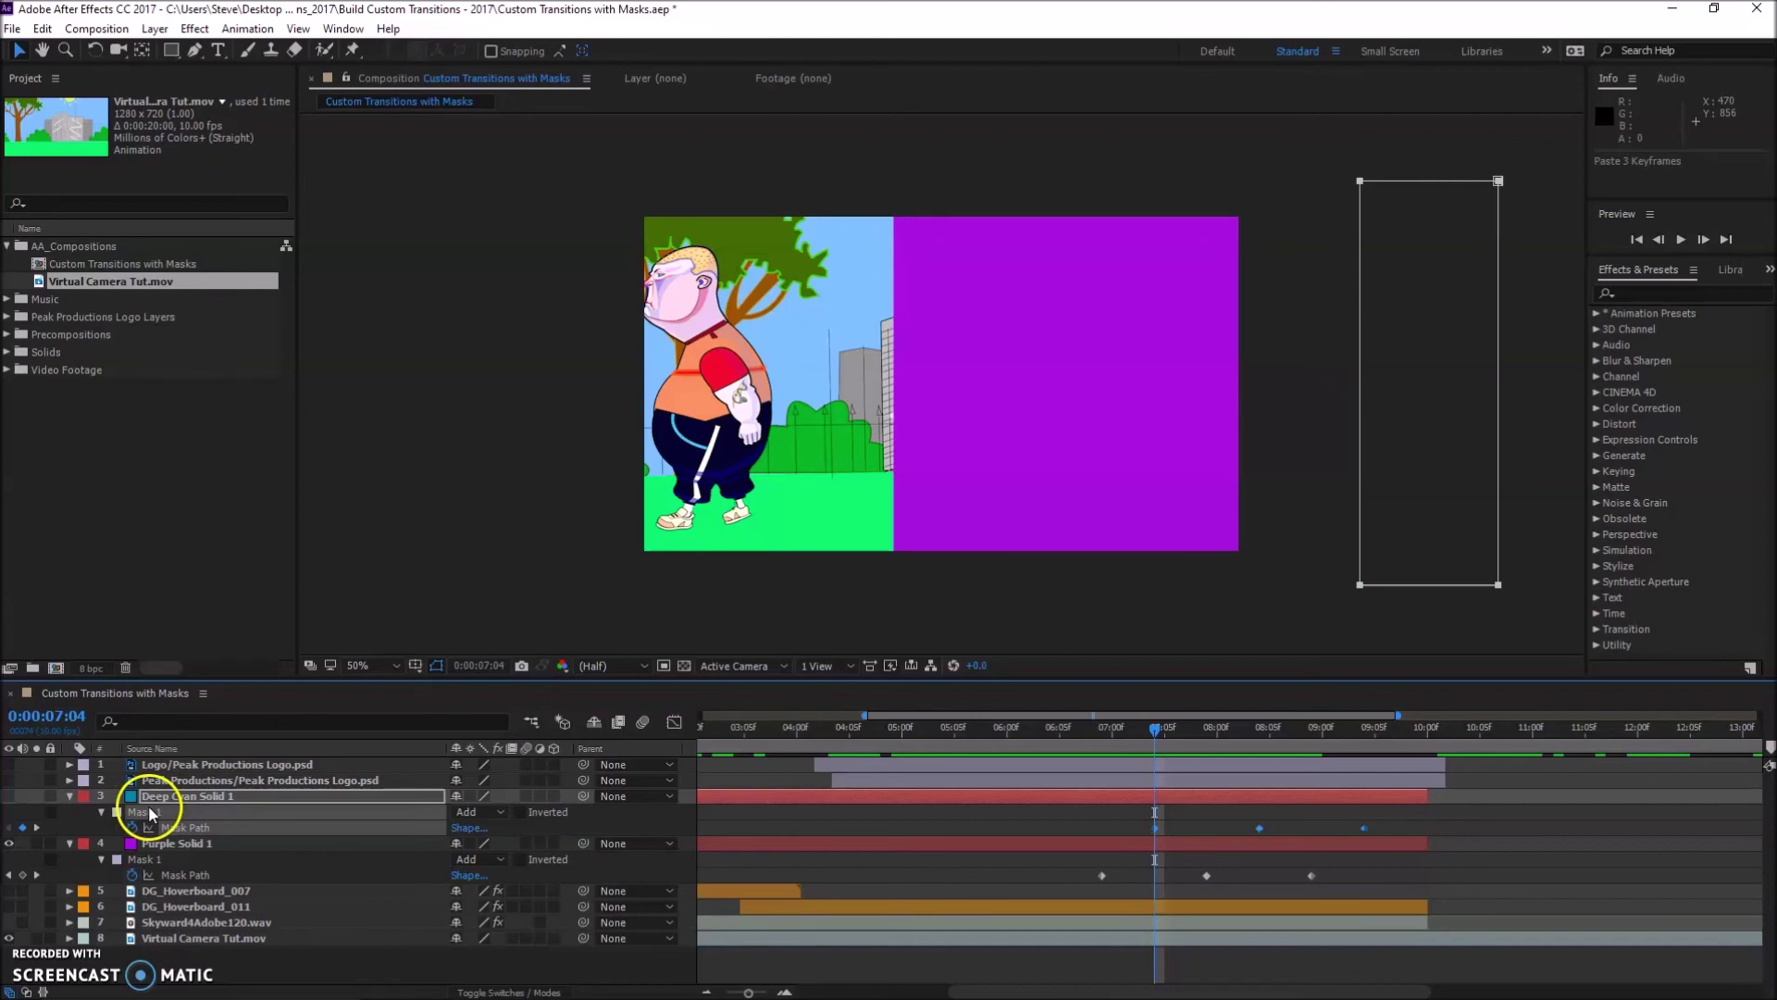
key("Delete")
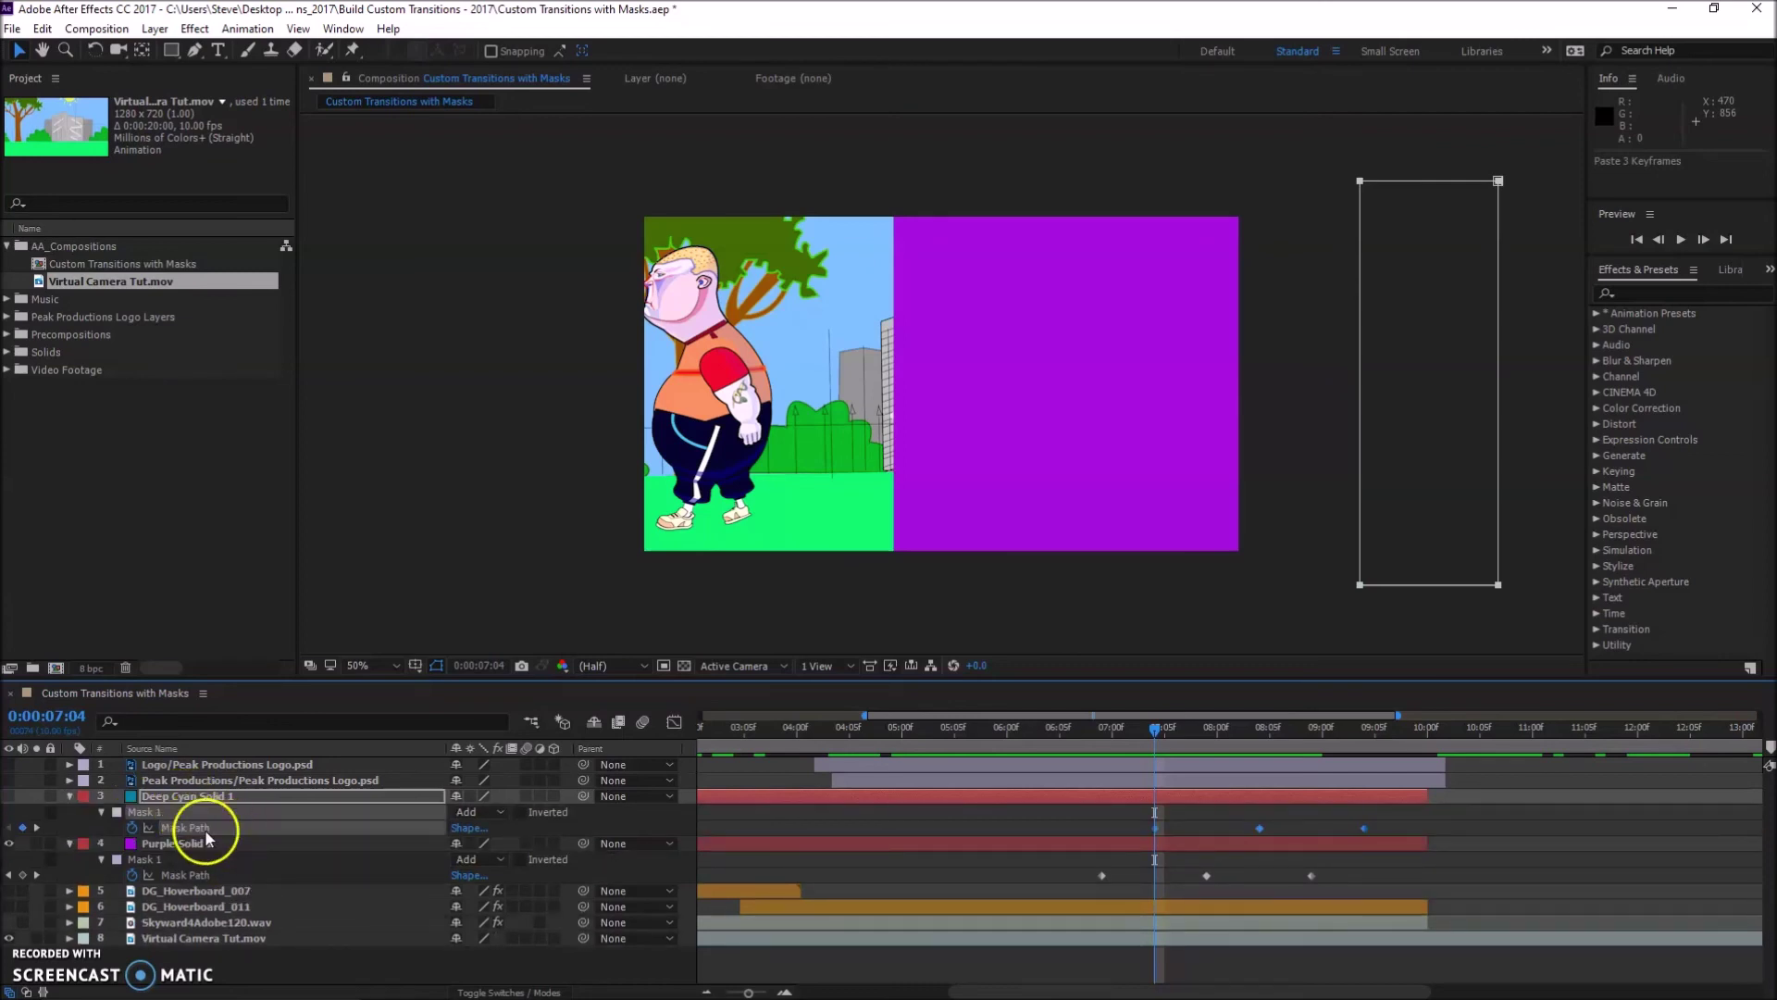
key("ctrl+v")
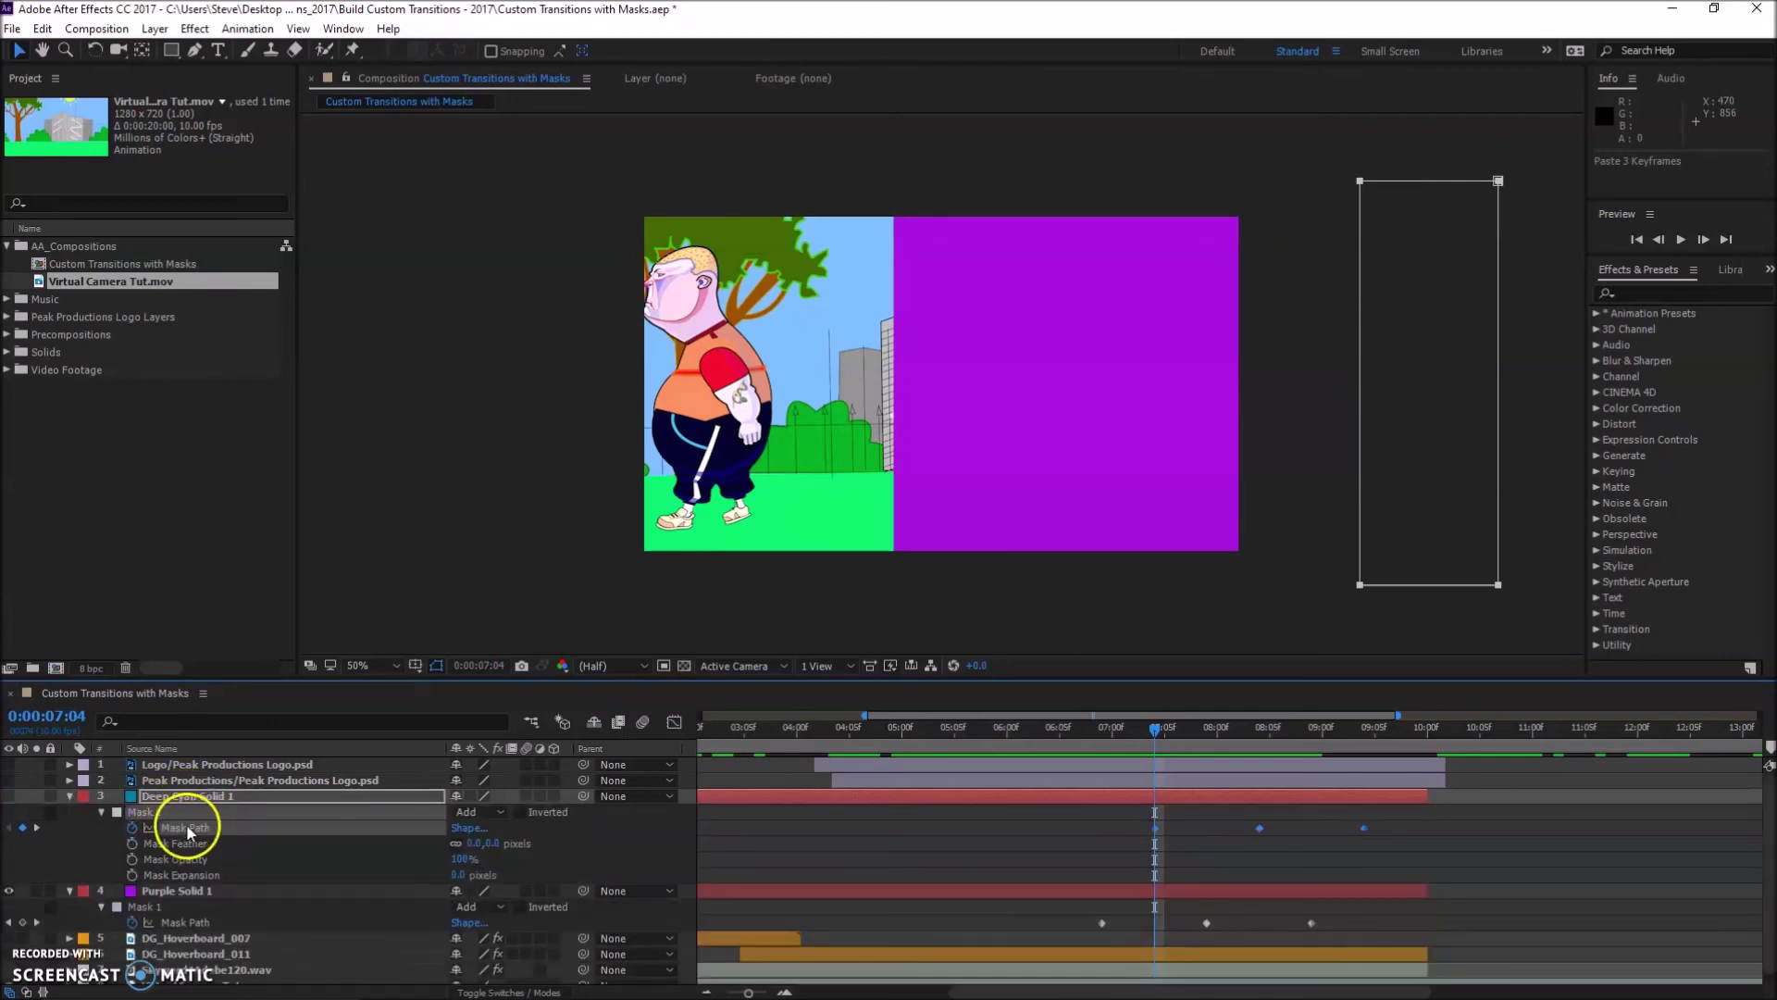
key("ctrl+z")
key("ctrl+v")
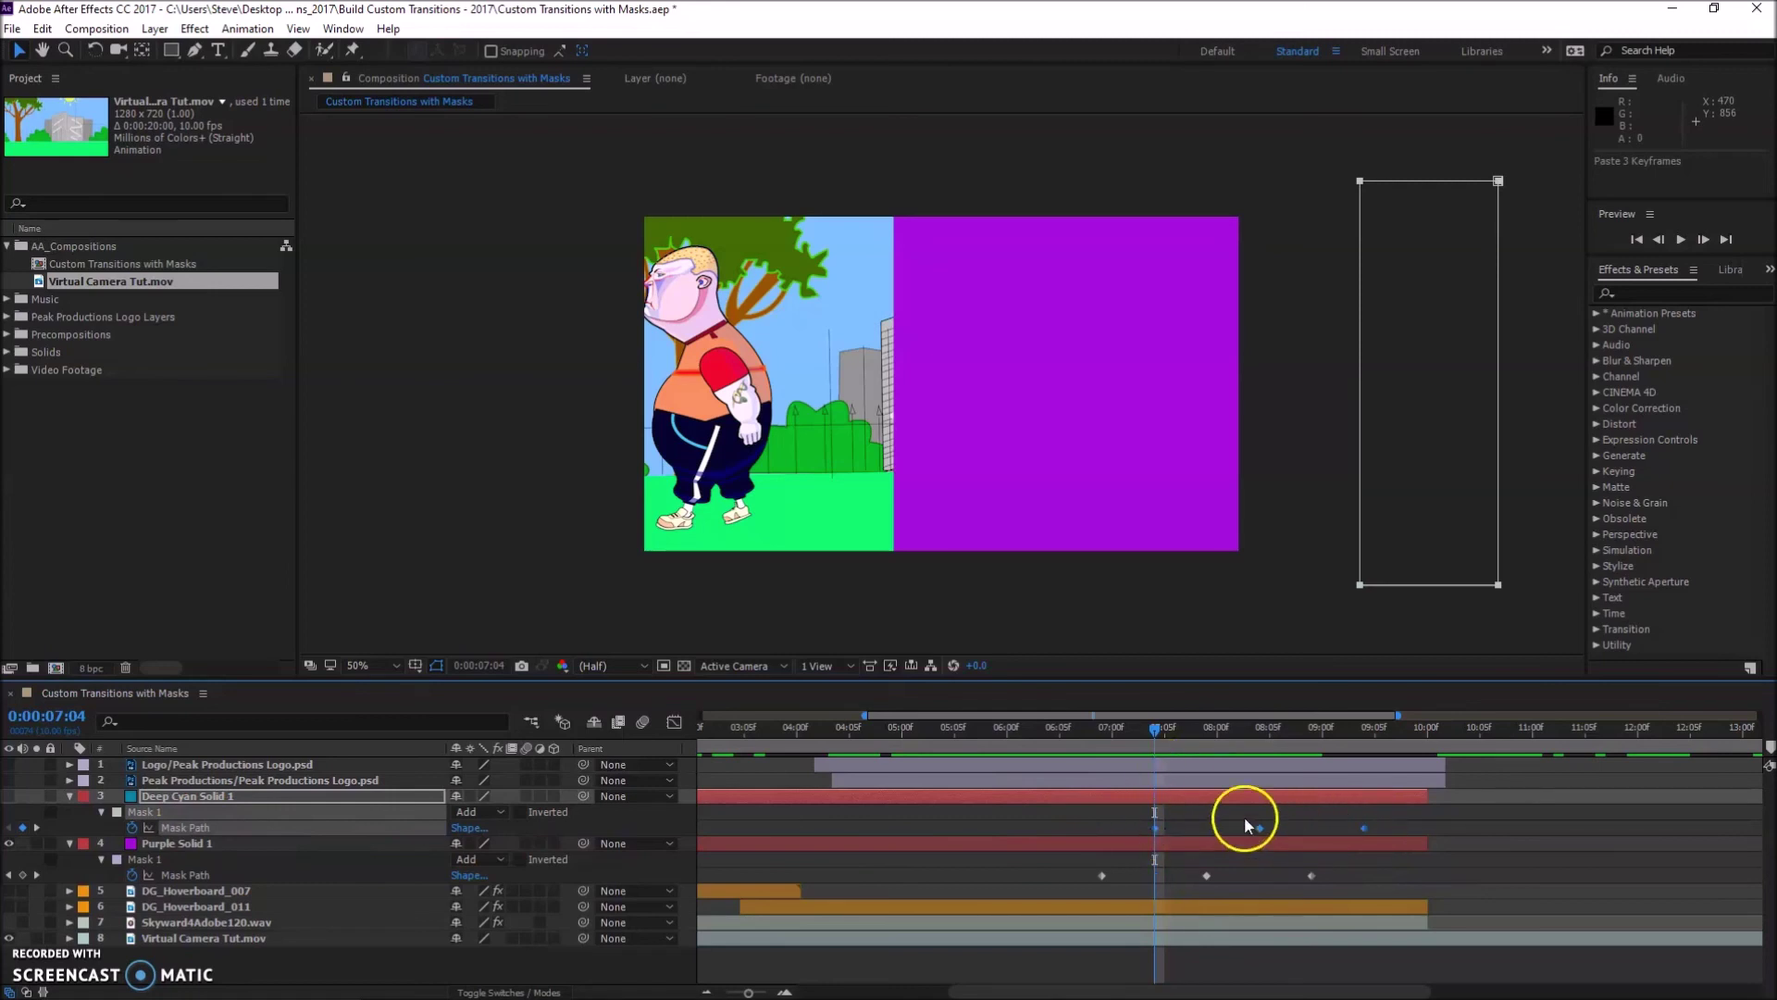
- Turn on Deep Cyan Solid 1's visibility and scrub through both purple and cyan wipes
mouse_move(1154, 730)
left_mouse_down()
mouse_move(1258, 731)
mouse_move(1011, 731)
mouse_move(1155, 741)
left_mouse_up()
left_click(10, 798)
left_click_drag(1137, 733, 1075, 762)
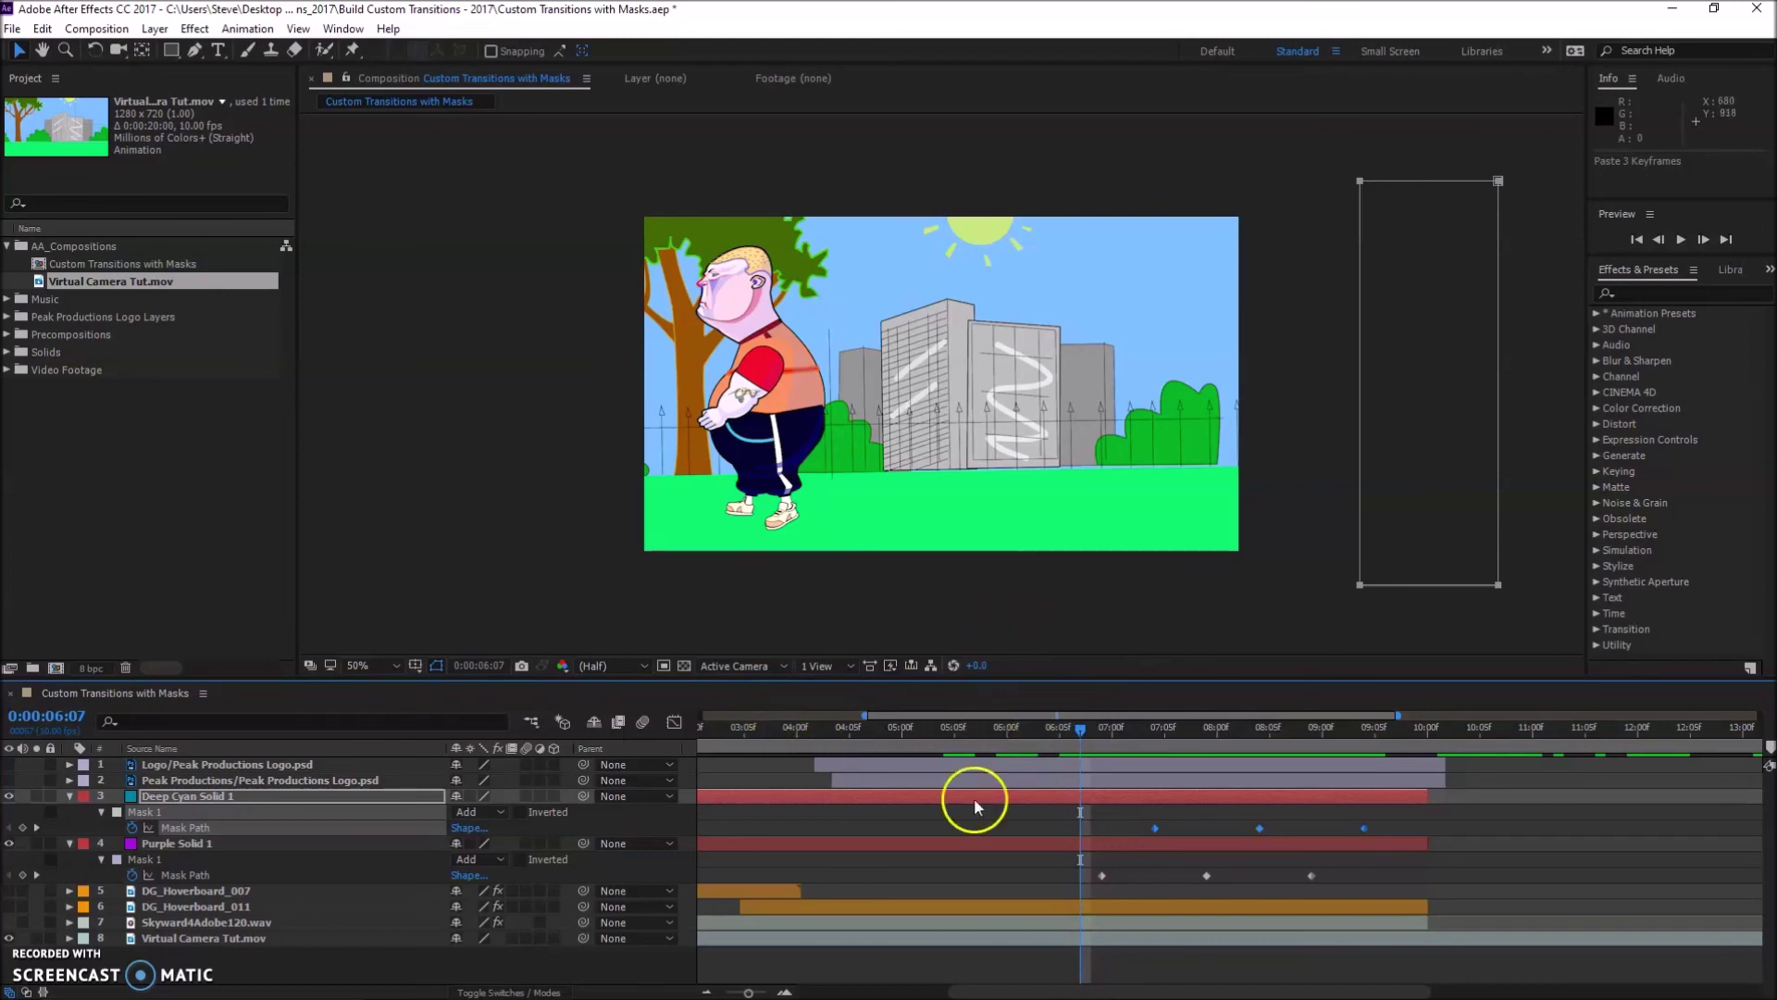
left_click_drag(1081, 728, 853, 731)
- Preview the transition, then shift the cyan mask's first keyframe one frame to 0:00:07:03
key("space")
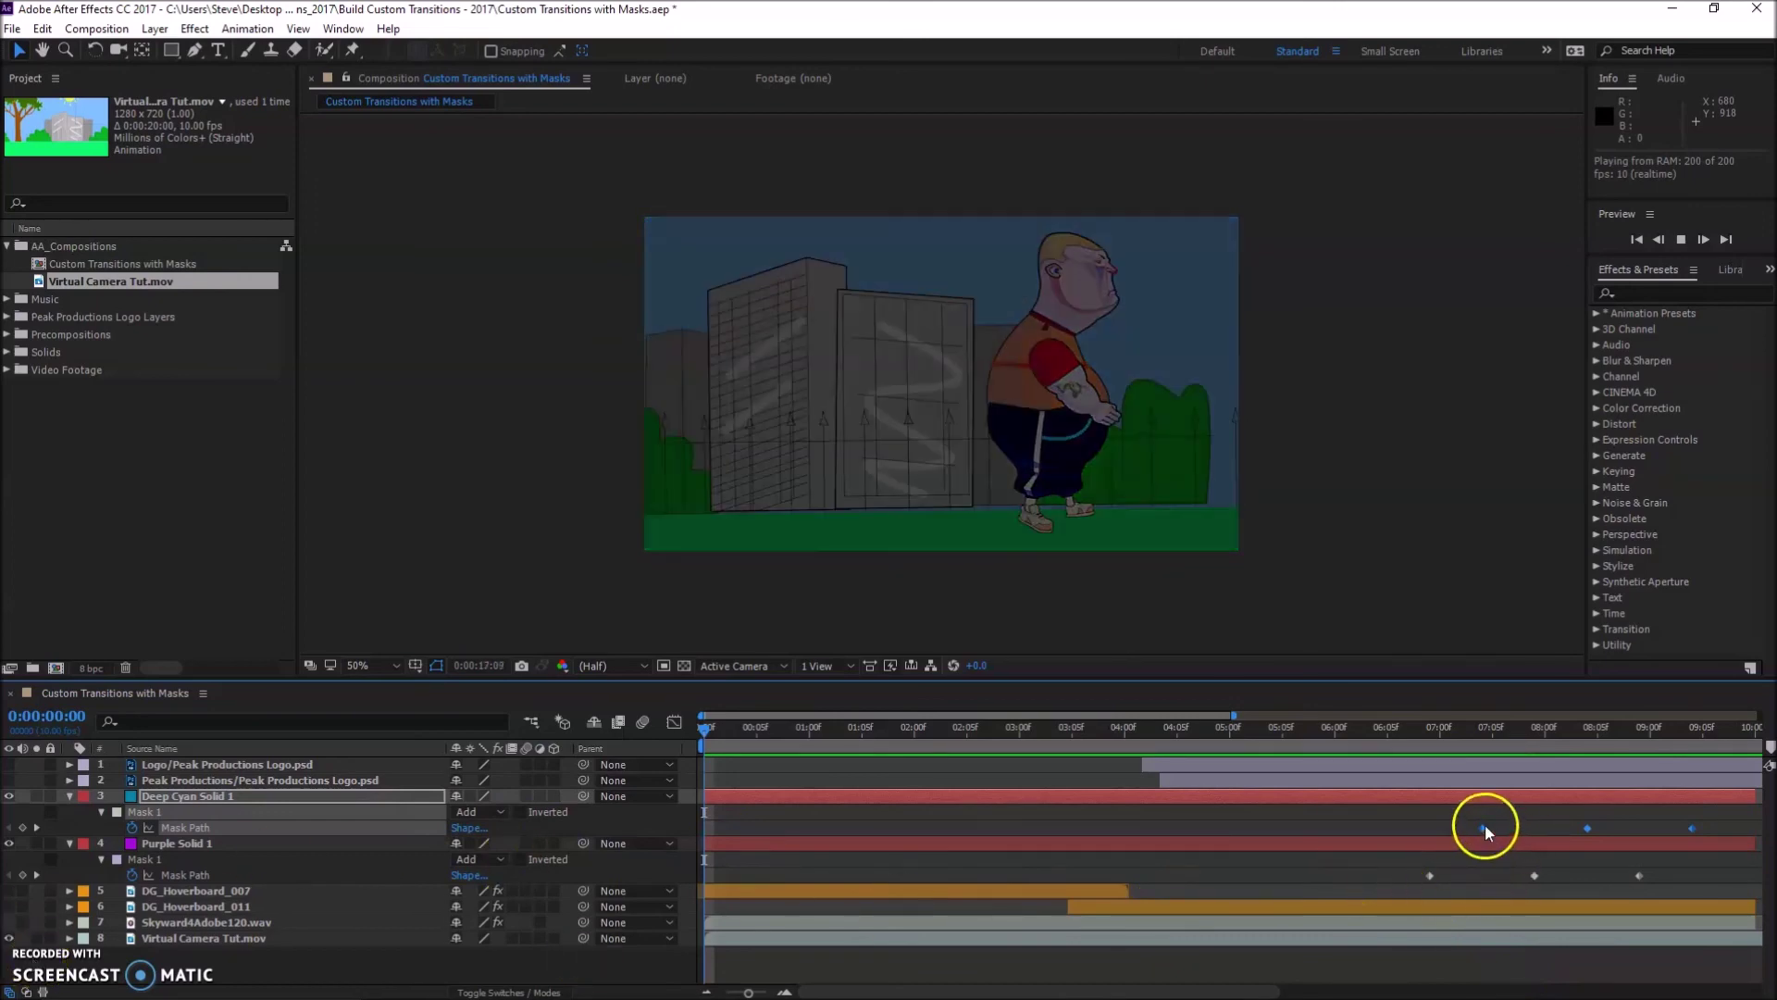
left_click(1503, 831)
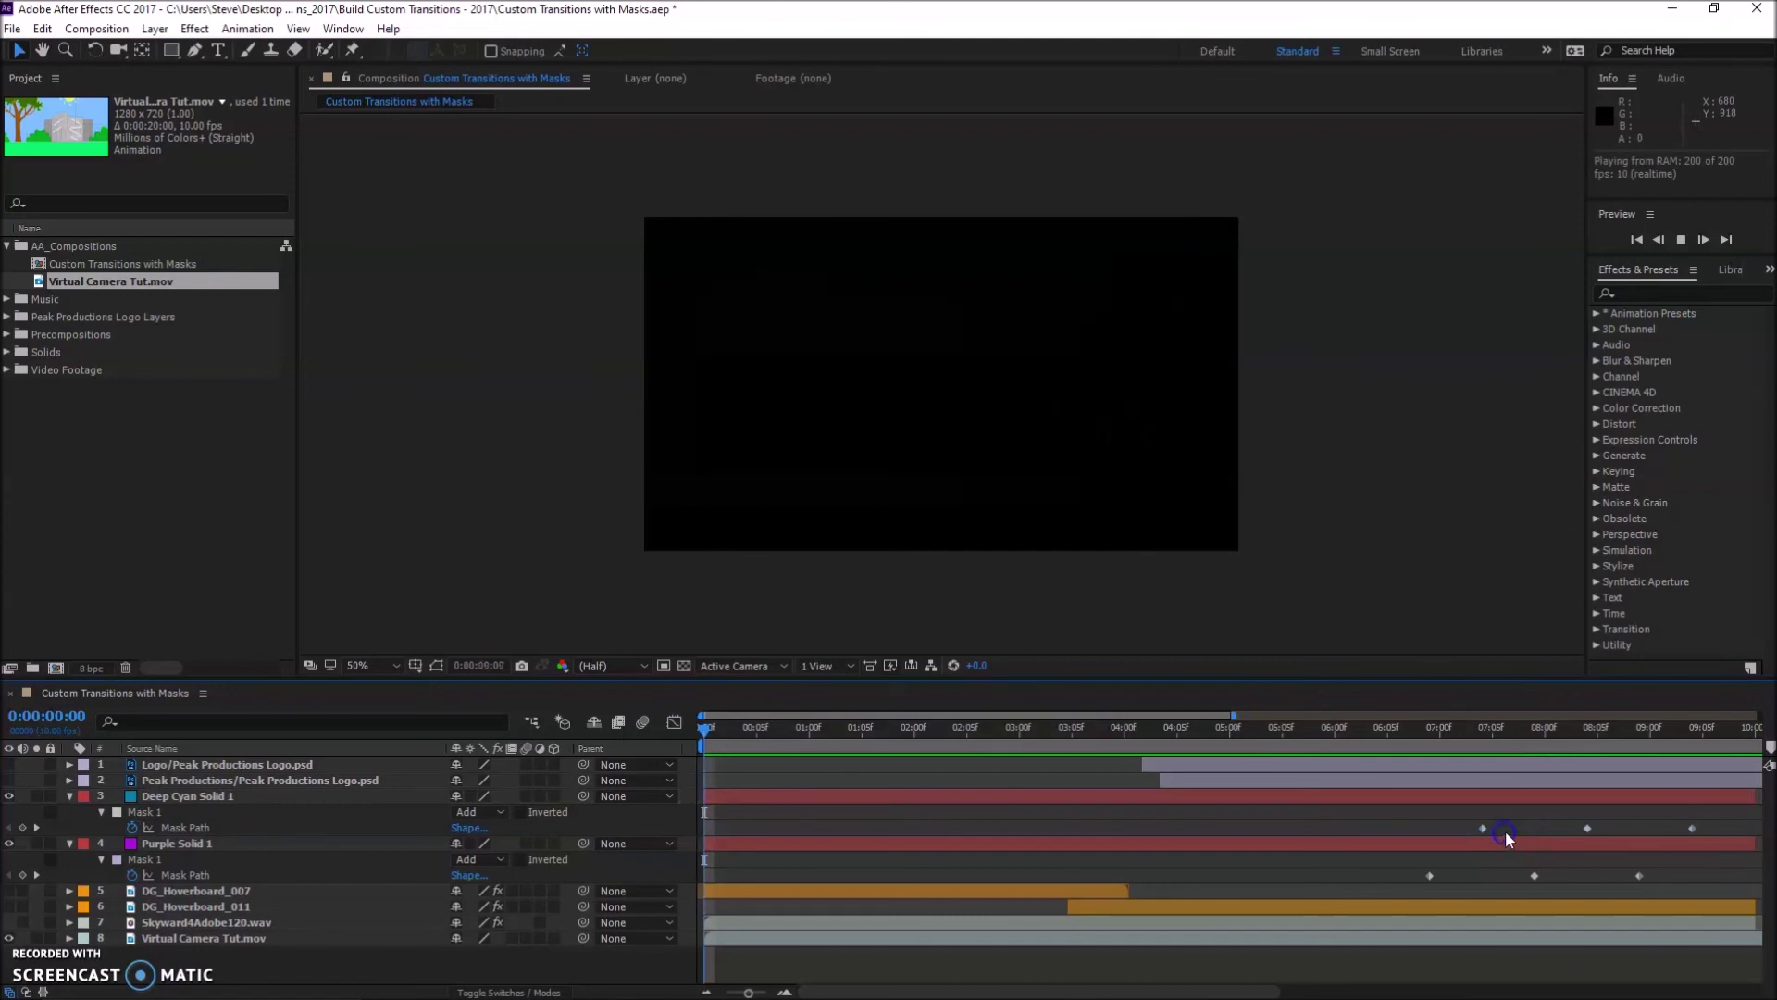
left_click(1481, 829)
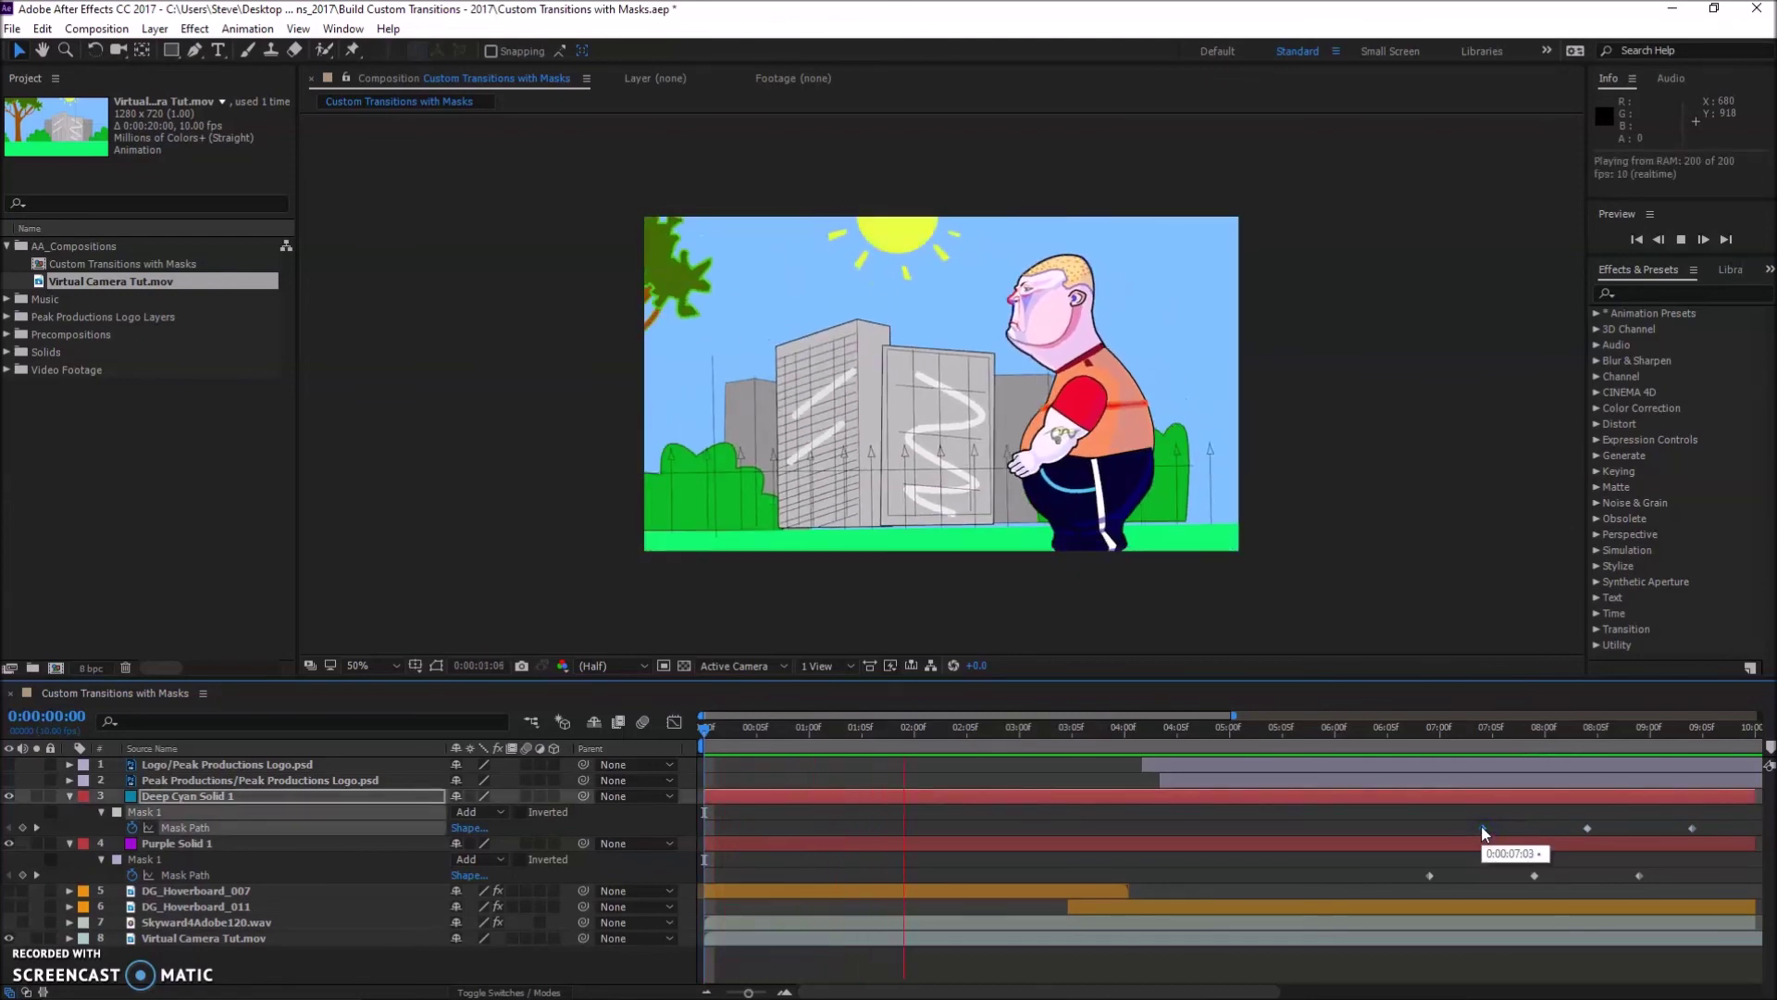
left_click(1589, 828)
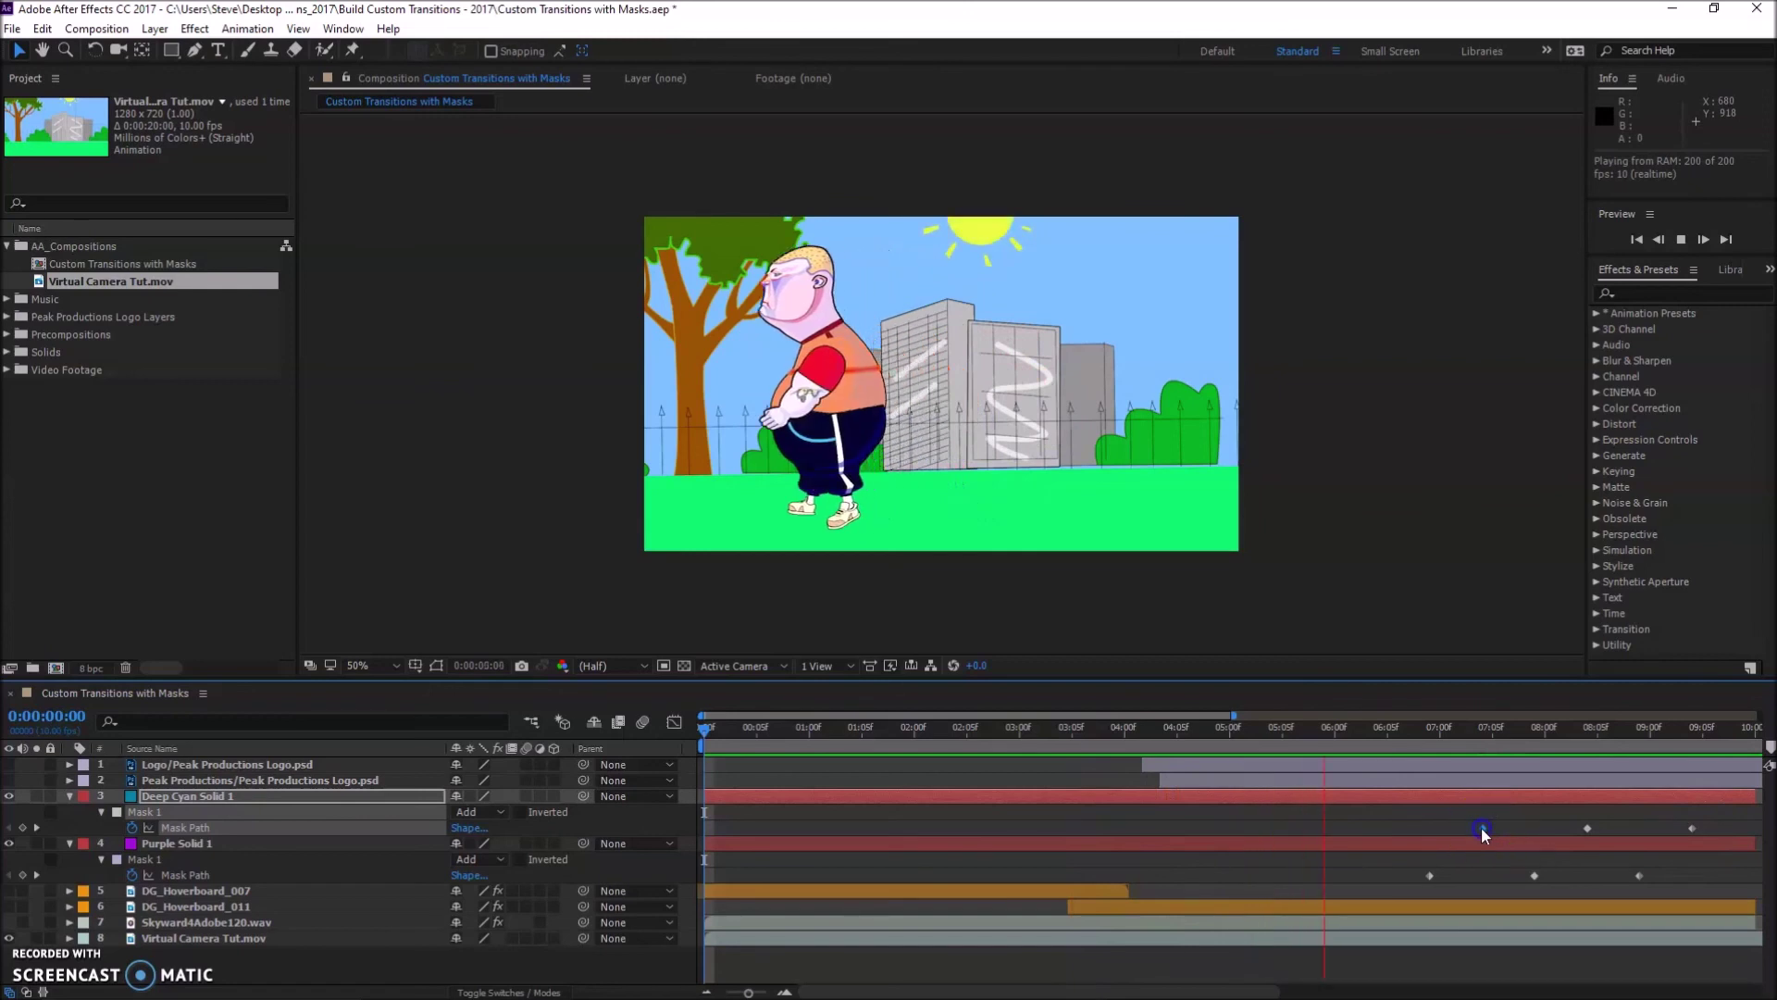
left_click_drag(1480, 829, 1514, 830)
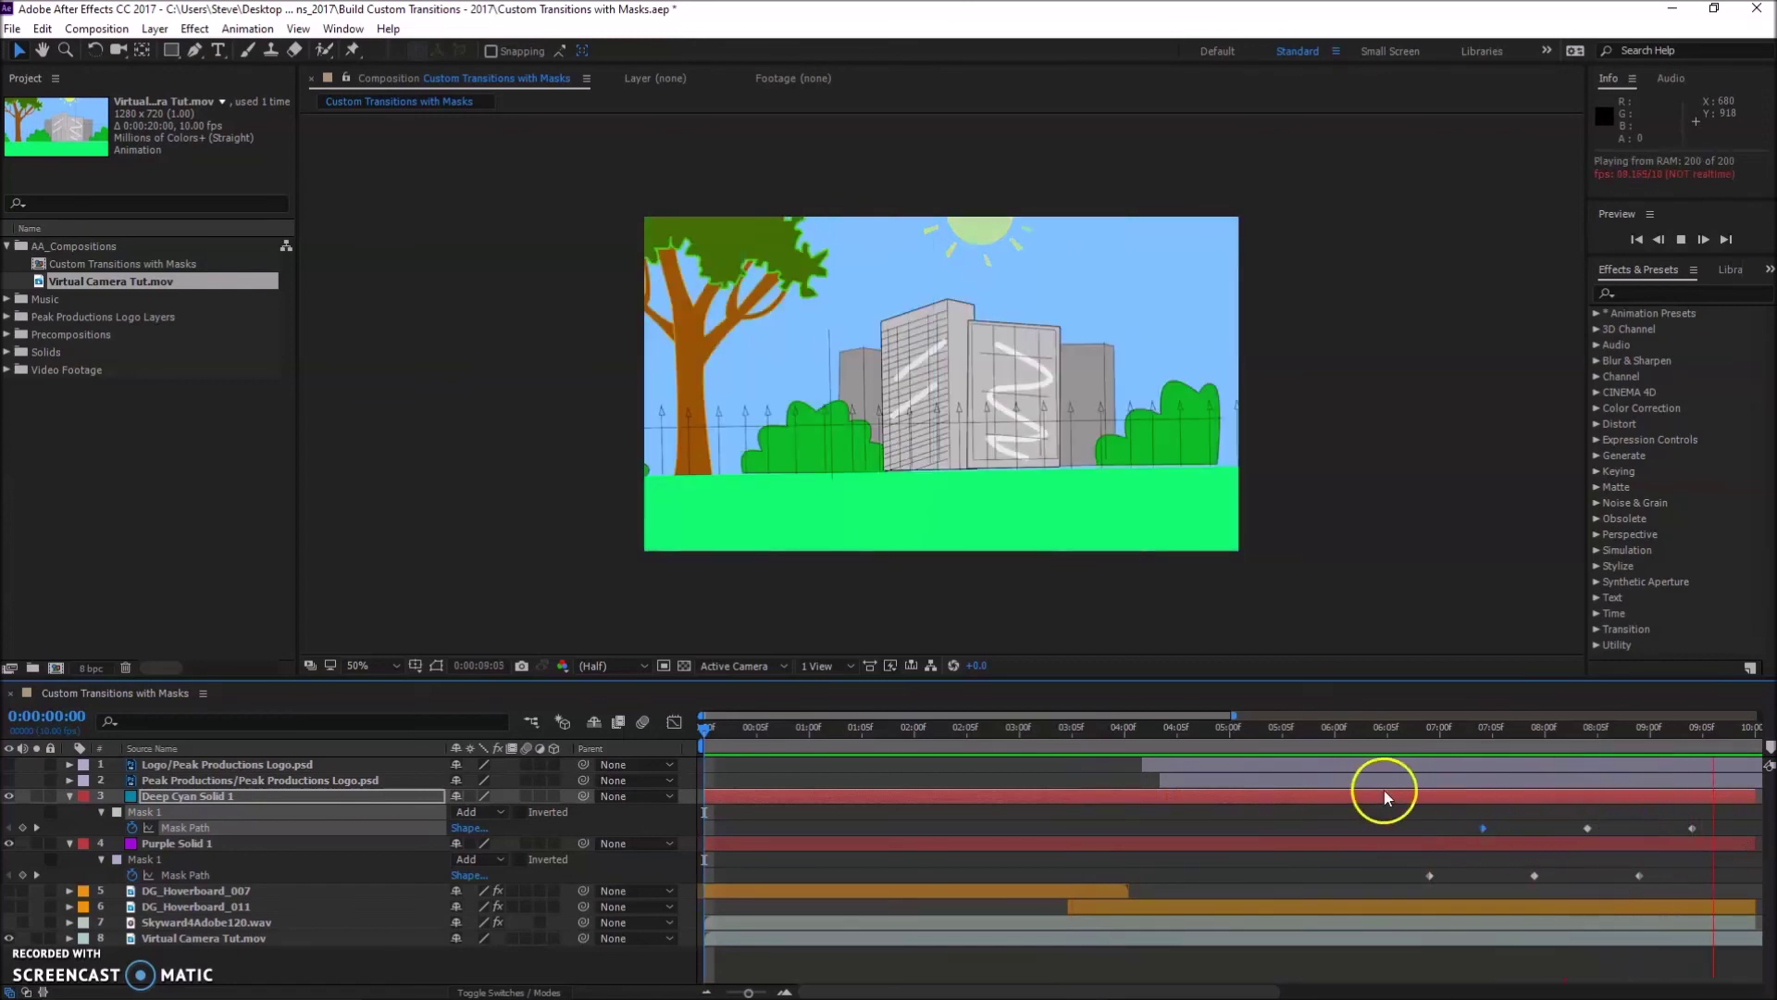